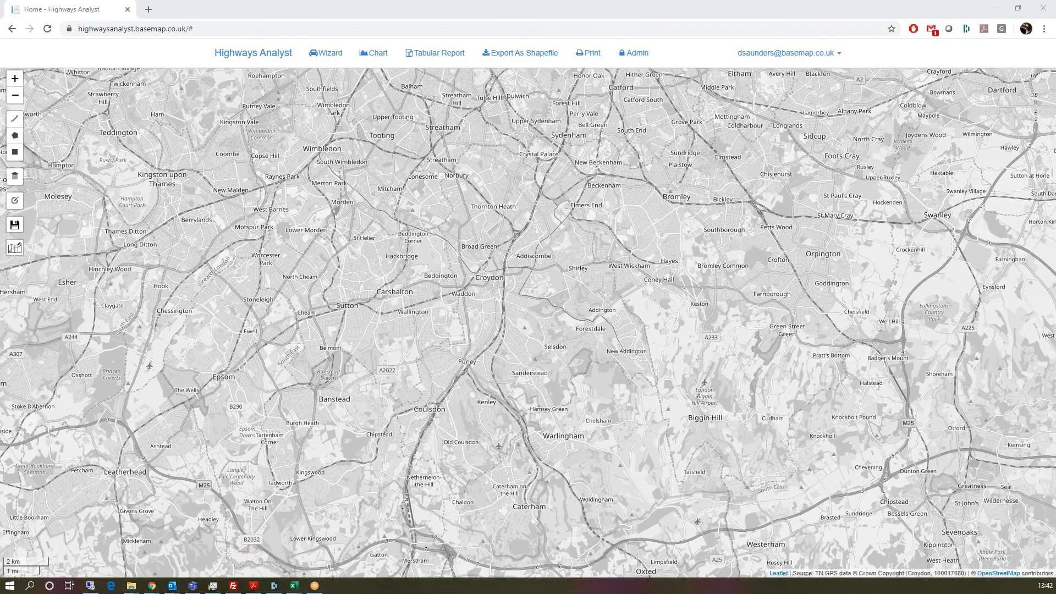
Step: Reload the Highways Analyst page and zoom the base map in around Croydon
click(501, 5)
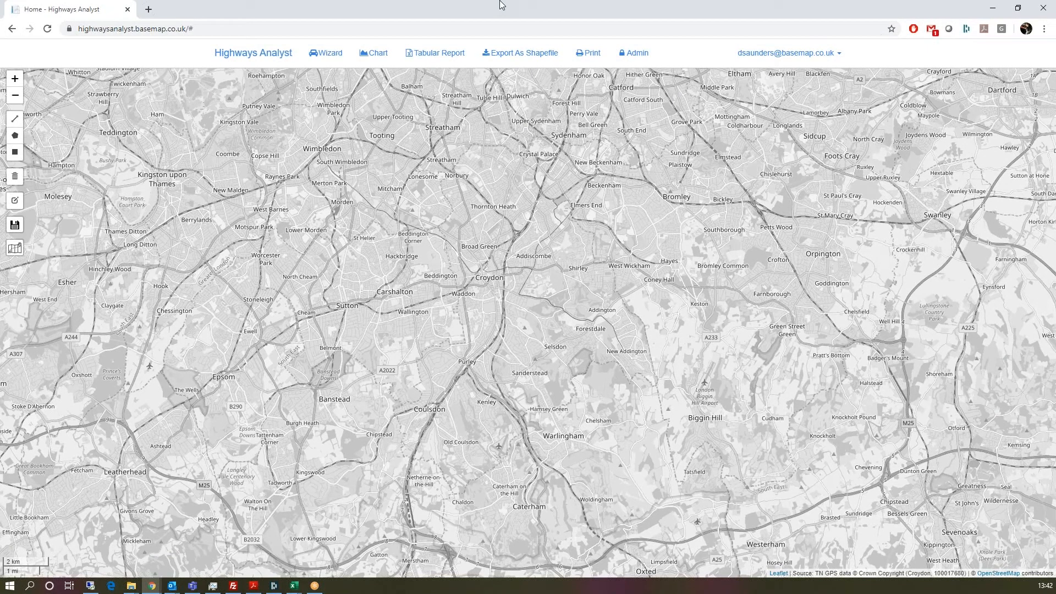
click(487, 28)
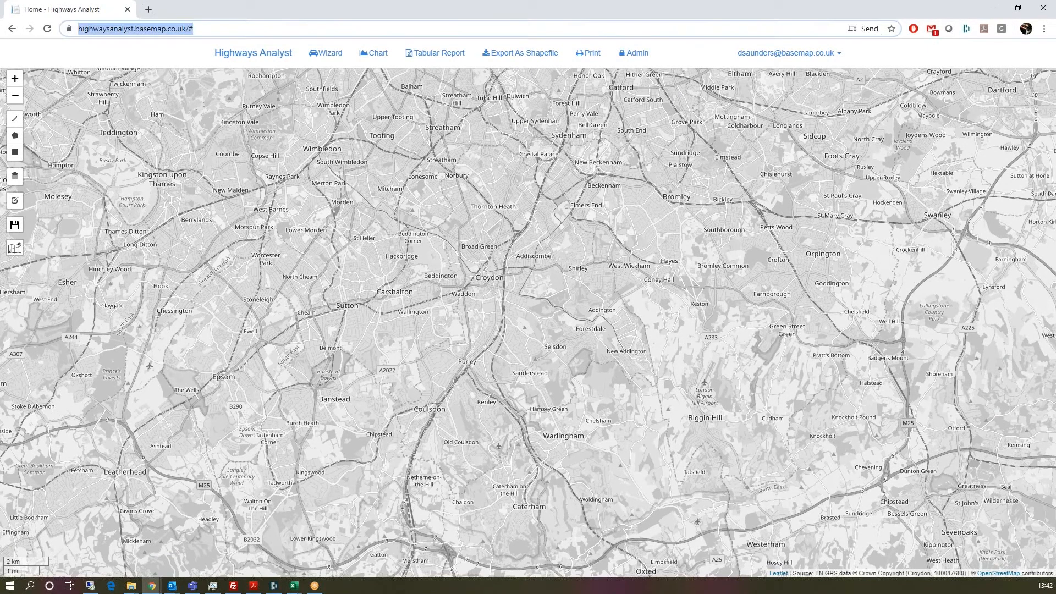
key(Return)
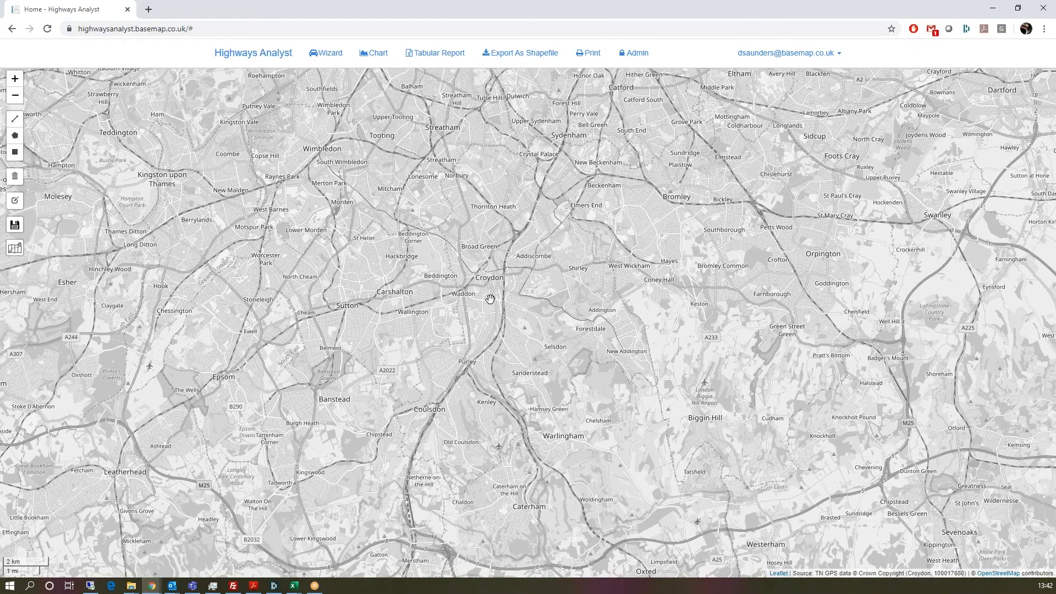
scroll(473, 308, up, 1)
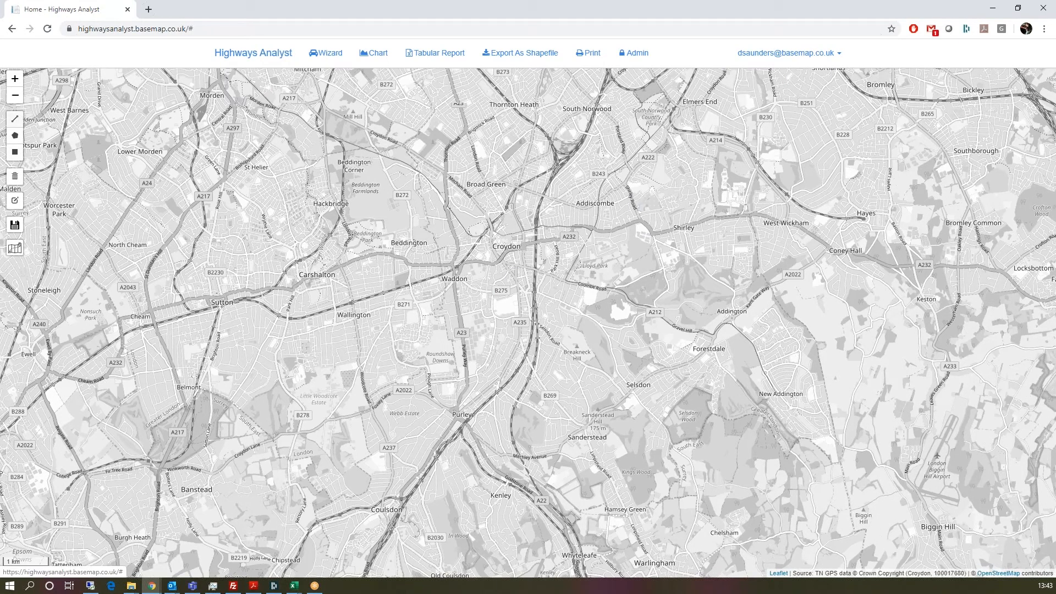
Step: Draw a rectangular area of interest over central Croydon, Waddon and South Croydon
click(15, 152)
mouse_move(582, 198)
mouse_down()
mouse_move(427, 365)
mouse_move(384, 378)
mouse_up()
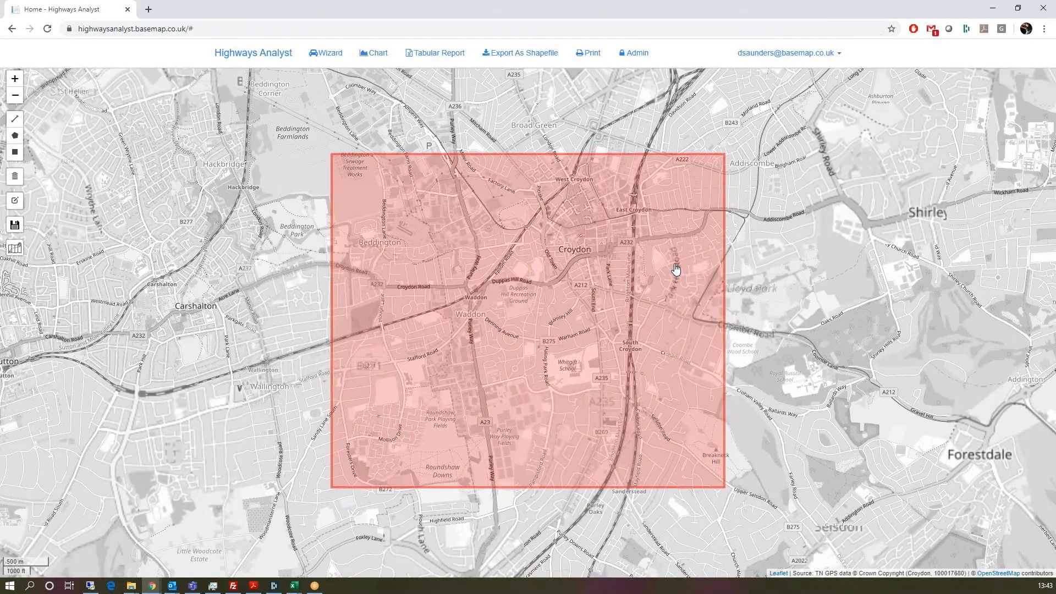
Step: Start the analysis wizard using the map selection and advance to Filter Options
click(328, 53)
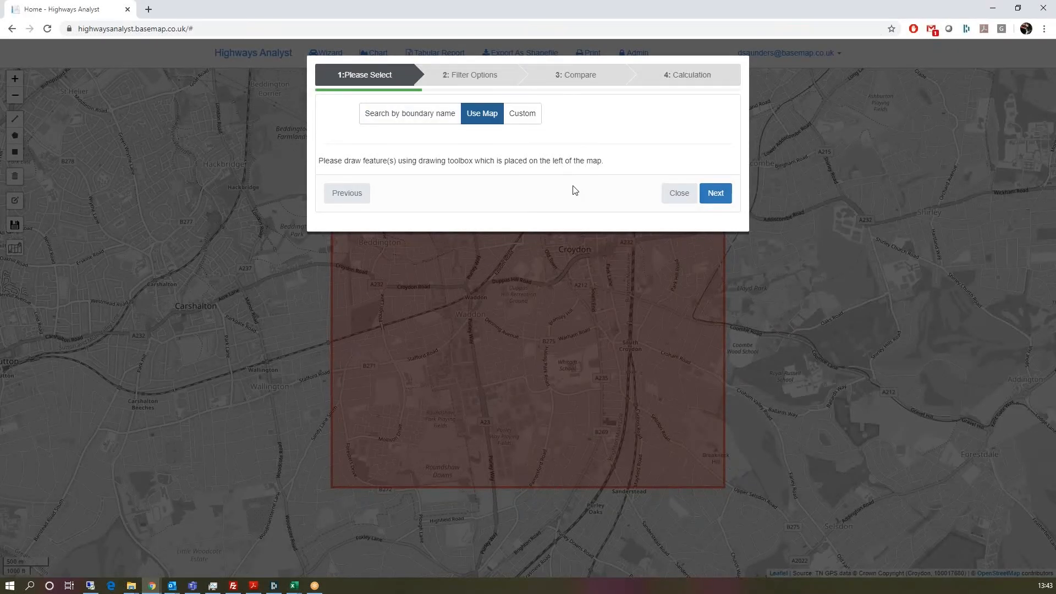
click(522, 117)
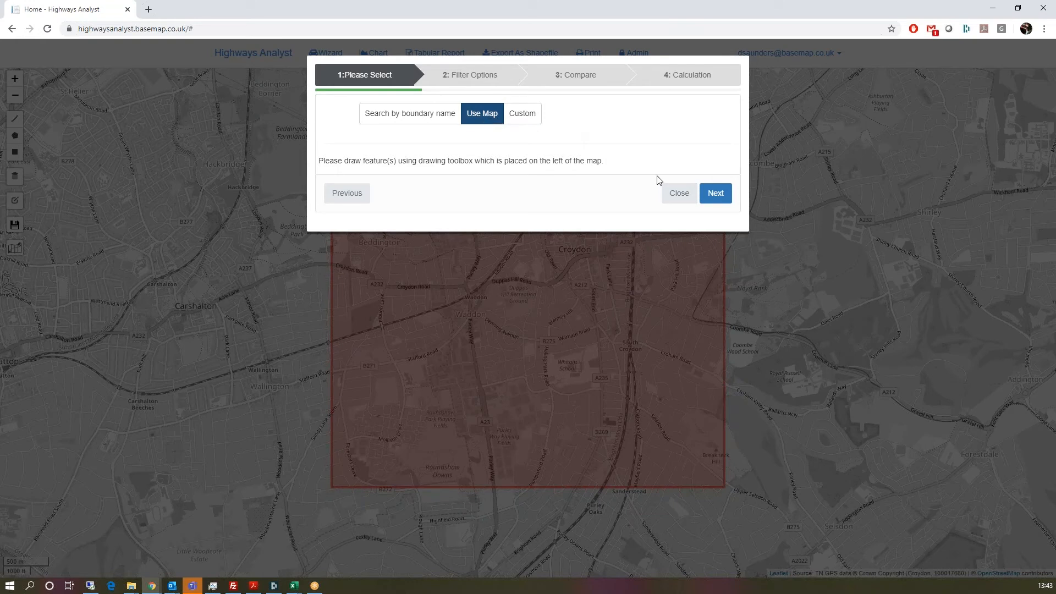
click(715, 201)
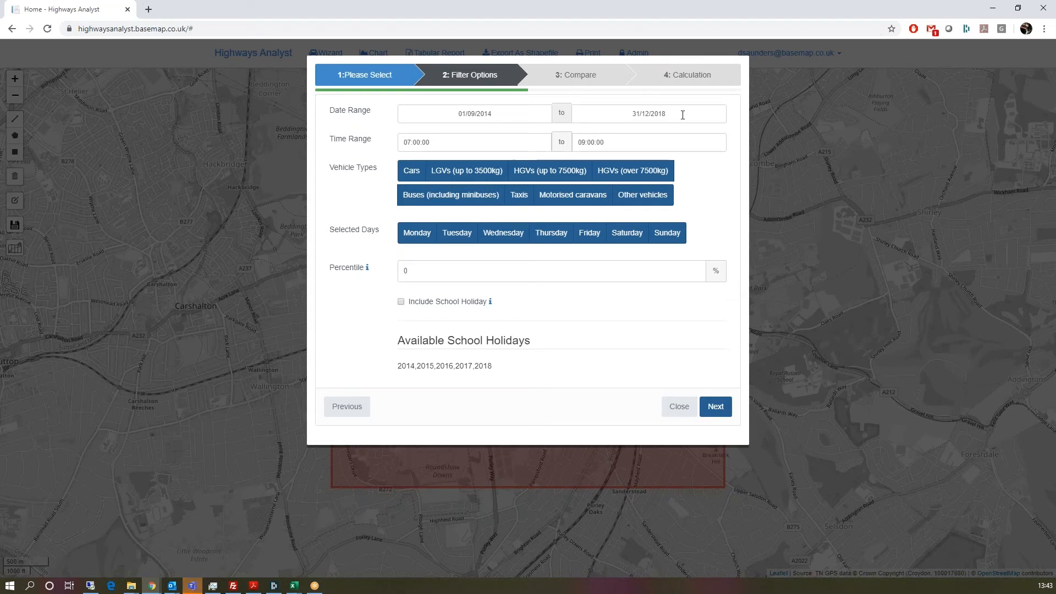
Step: Set the start date to 1 December 2018, keeping times 07:00:00 to 09:00:00
click(540, 121)
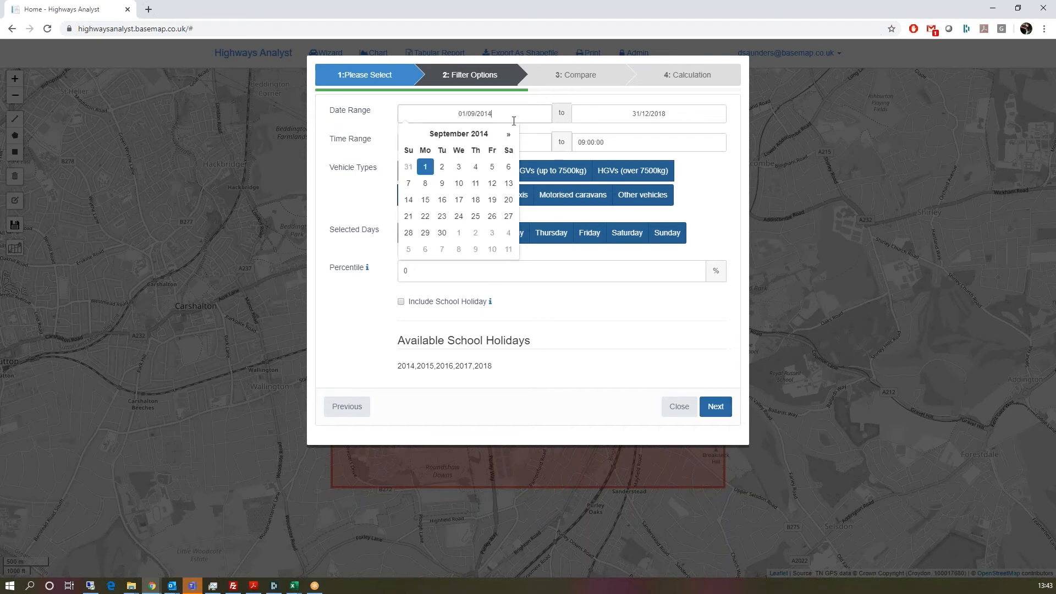
click(457, 134)
click(468, 138)
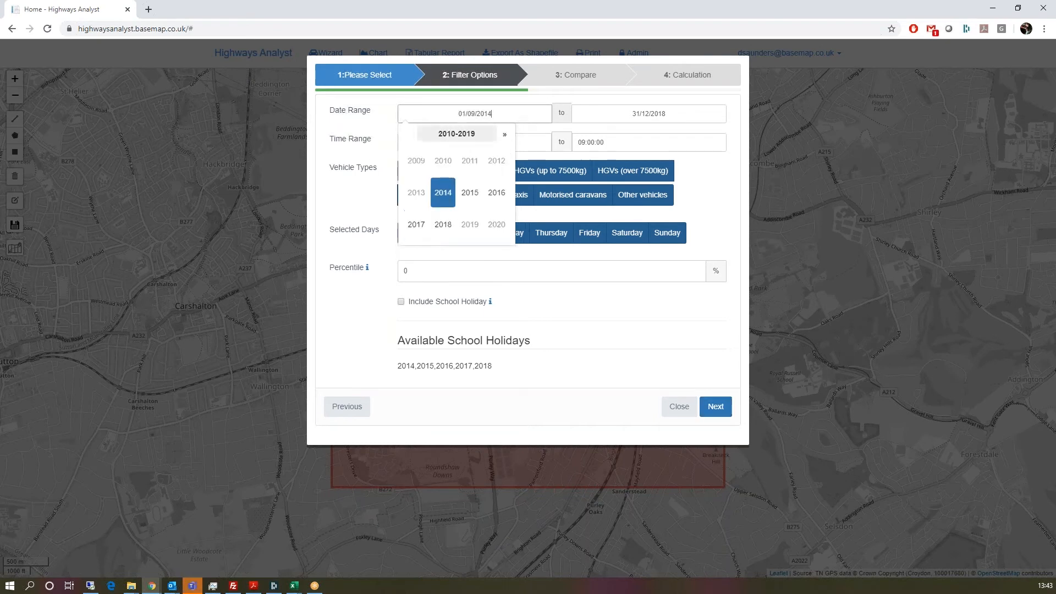
click(446, 226)
click(497, 226)
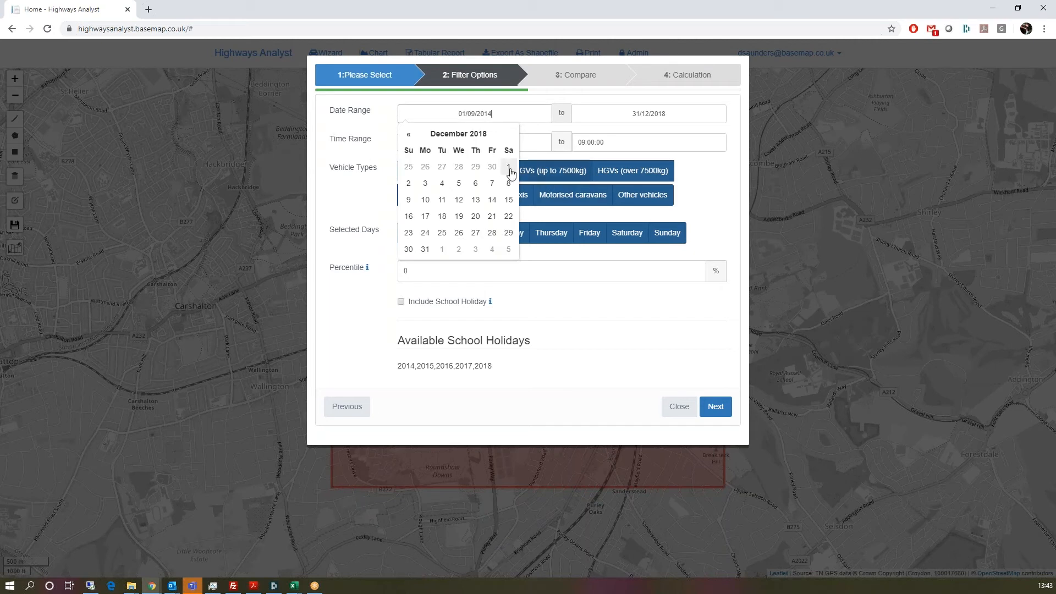
click(509, 168)
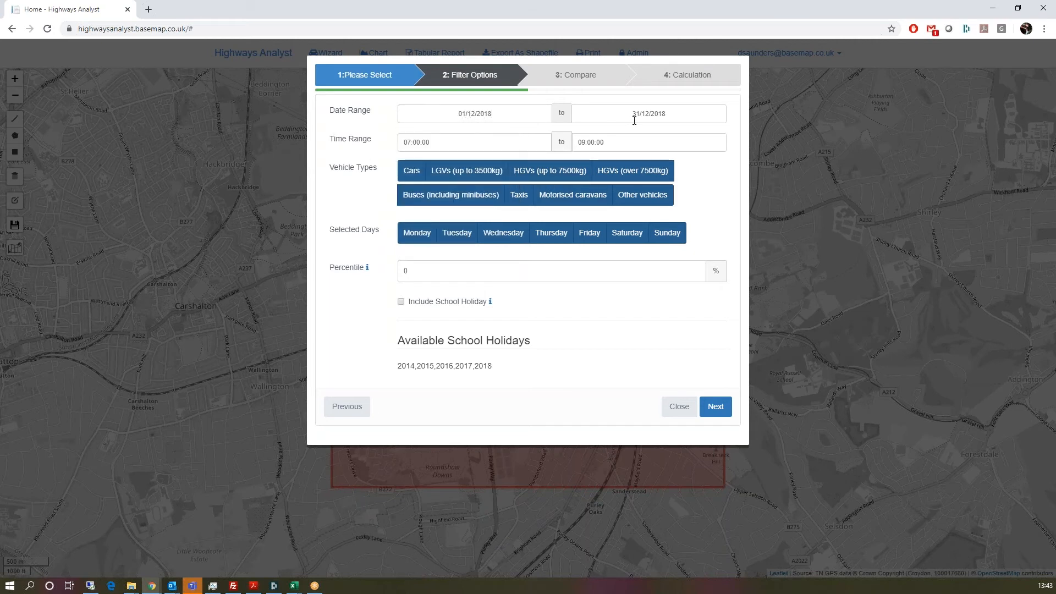
click(461, 140)
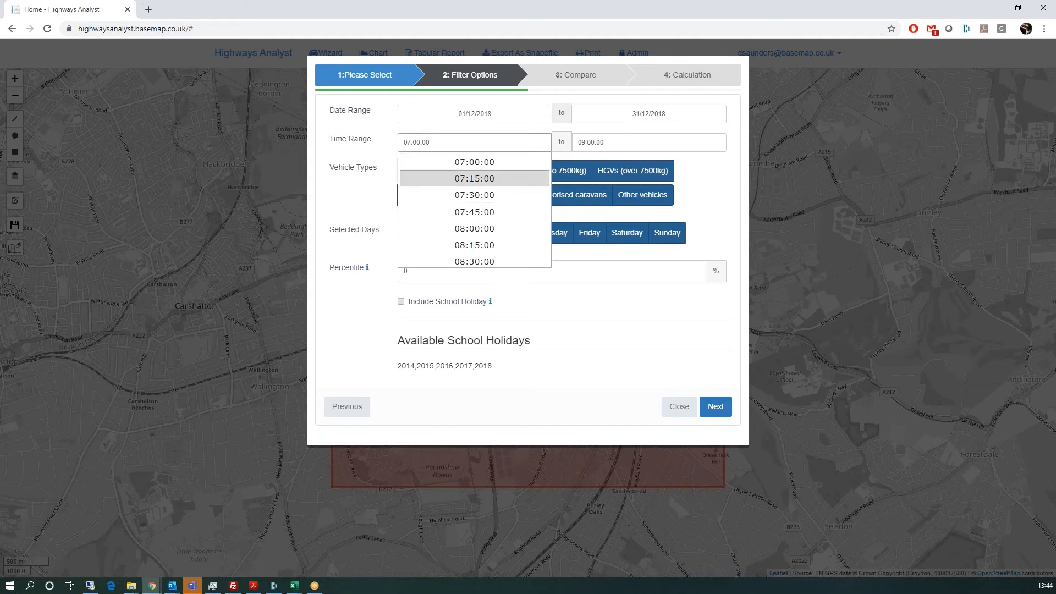
click(597, 142)
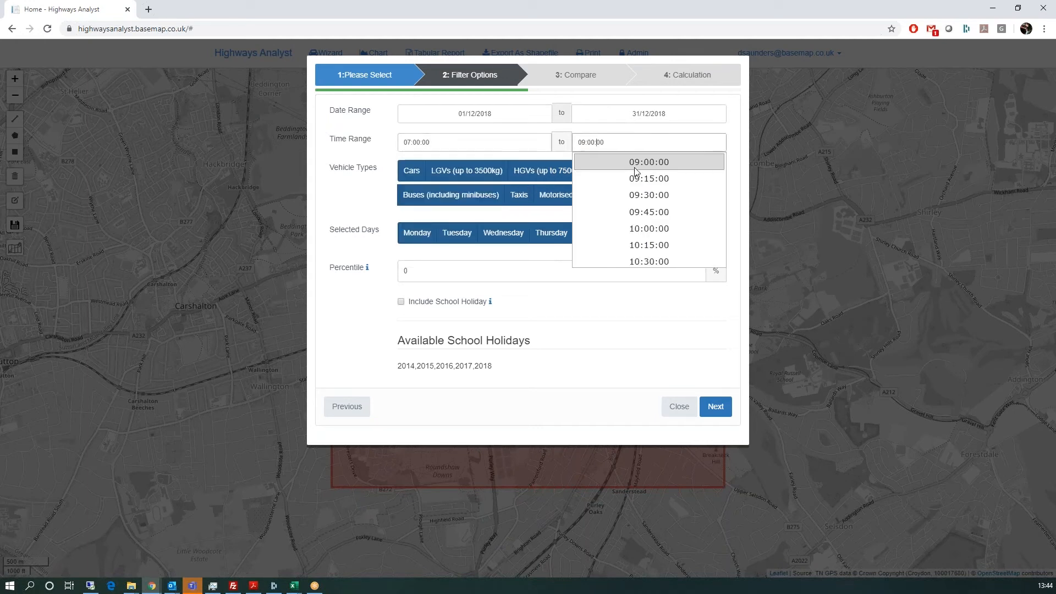
click(649, 313)
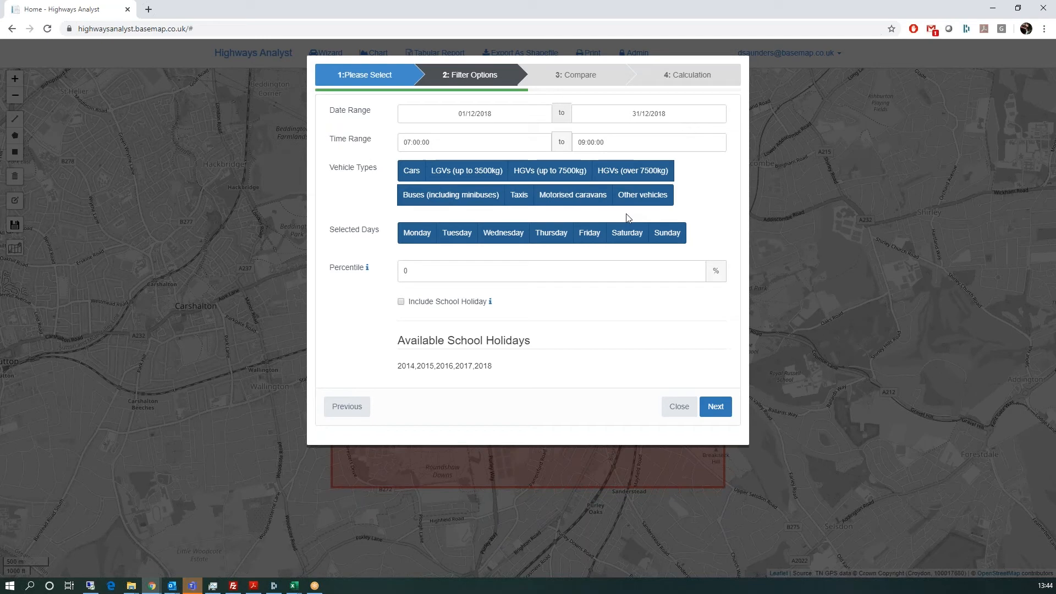
Step: Toggle Cars and LGVs, deselect Saturday and Sunday, and edit the percentile value
click(411, 172)
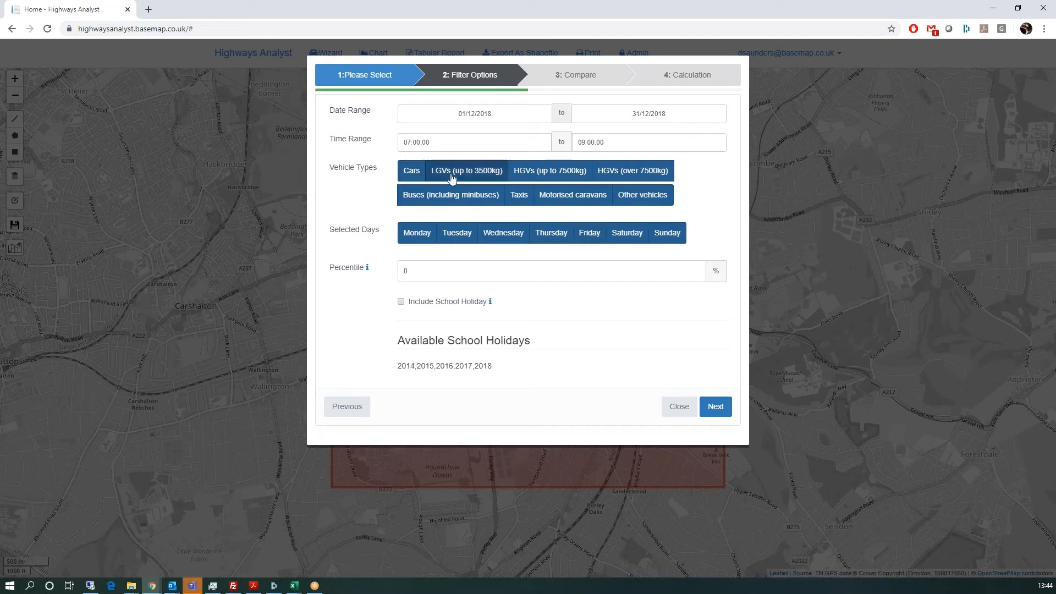
click(459, 179)
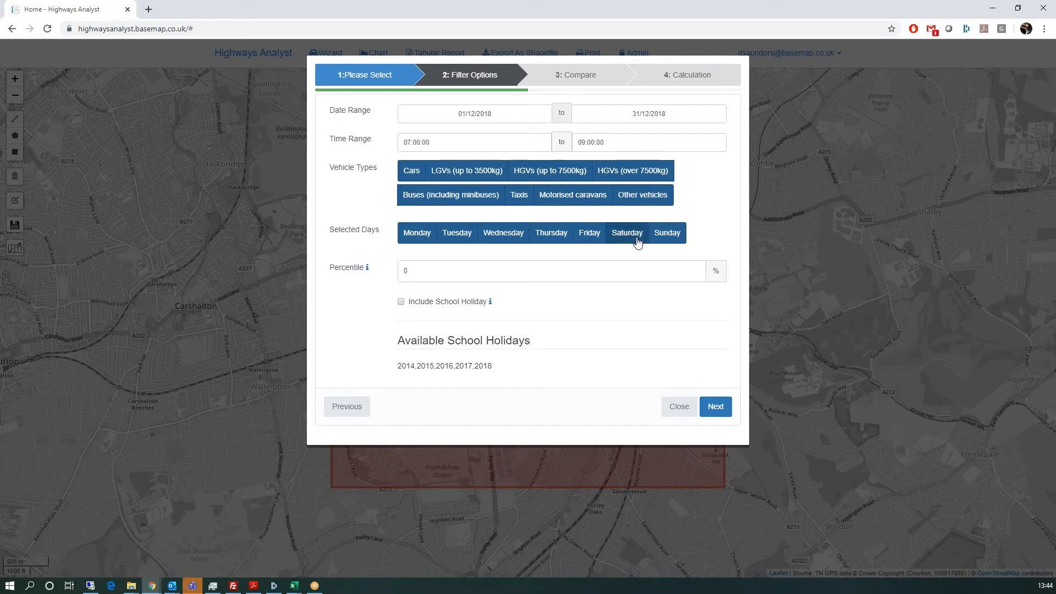
click(660, 238)
click(627, 235)
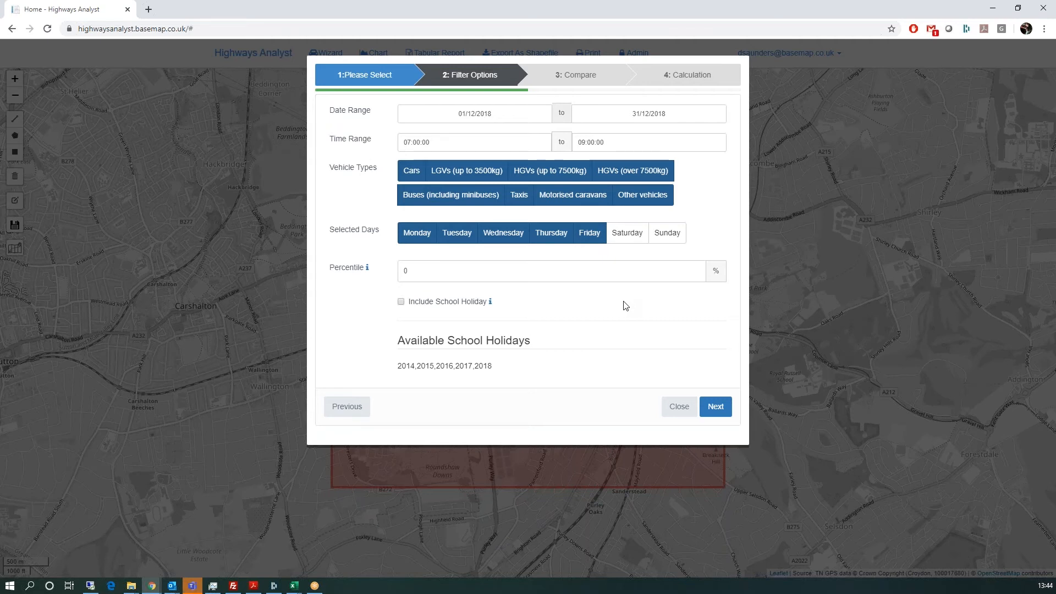
click(478, 276)
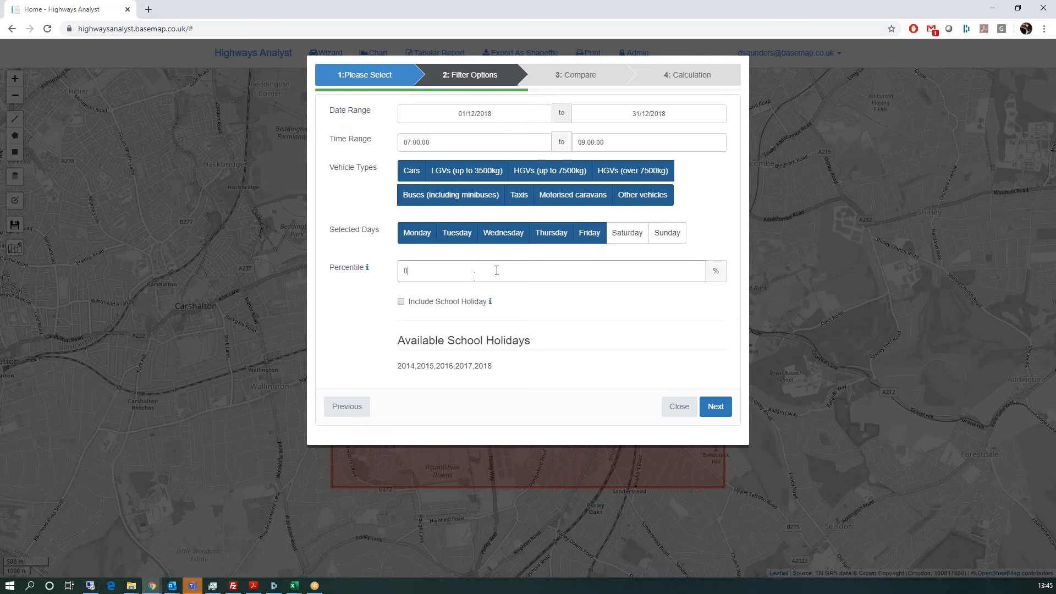
Step: Tick Include School Holiday in the analysis filters
click(401, 303)
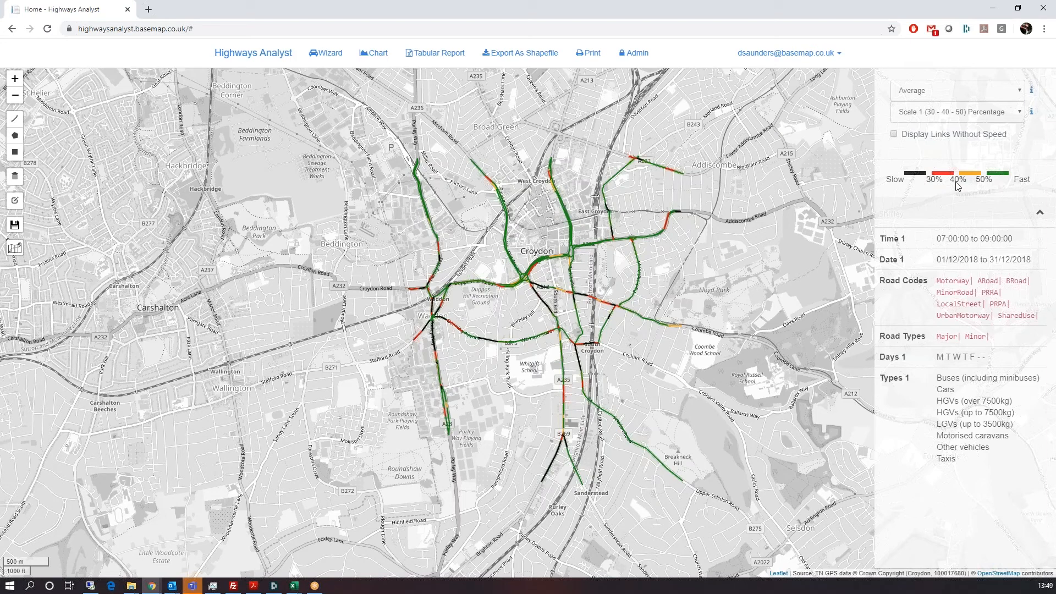
Step: Switch the colour scale to Speed (15 - 30 - 45) and keep MPH as the speed unit in Settings
click(938, 113)
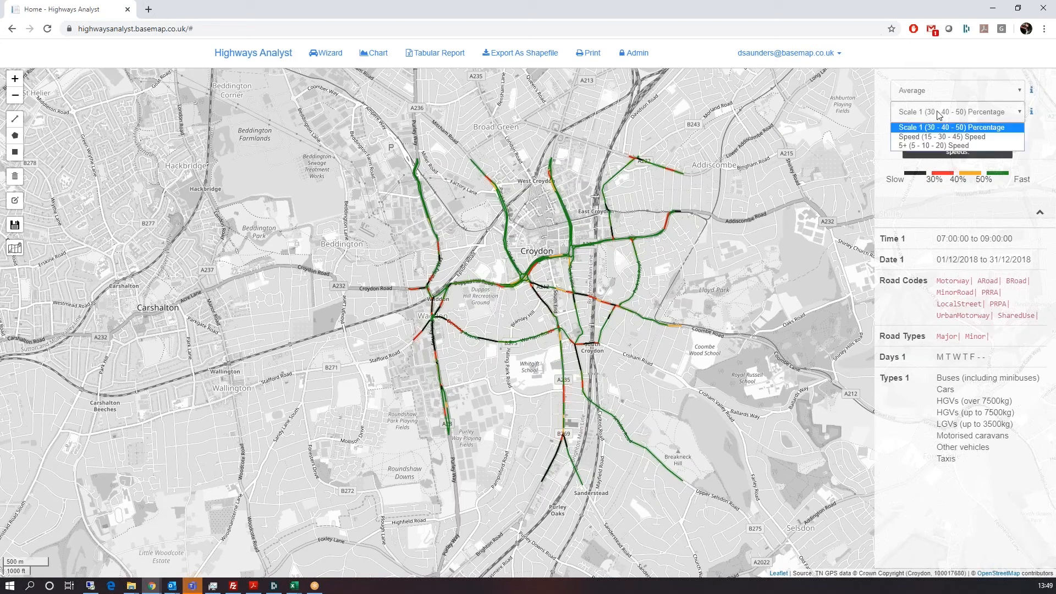
click(928, 141)
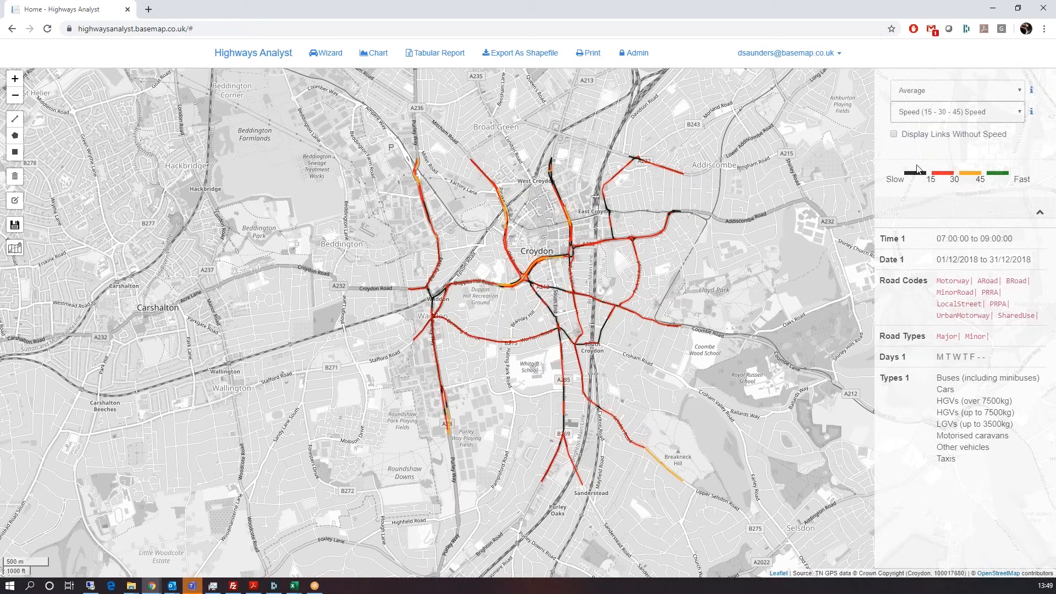
click(770, 53)
click(782, 83)
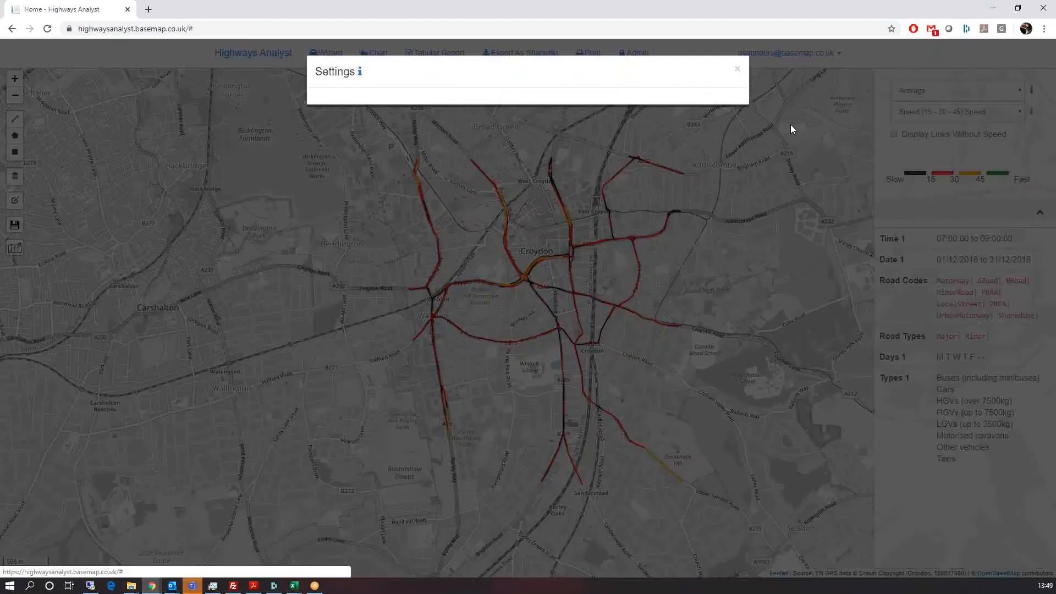
click(395, 110)
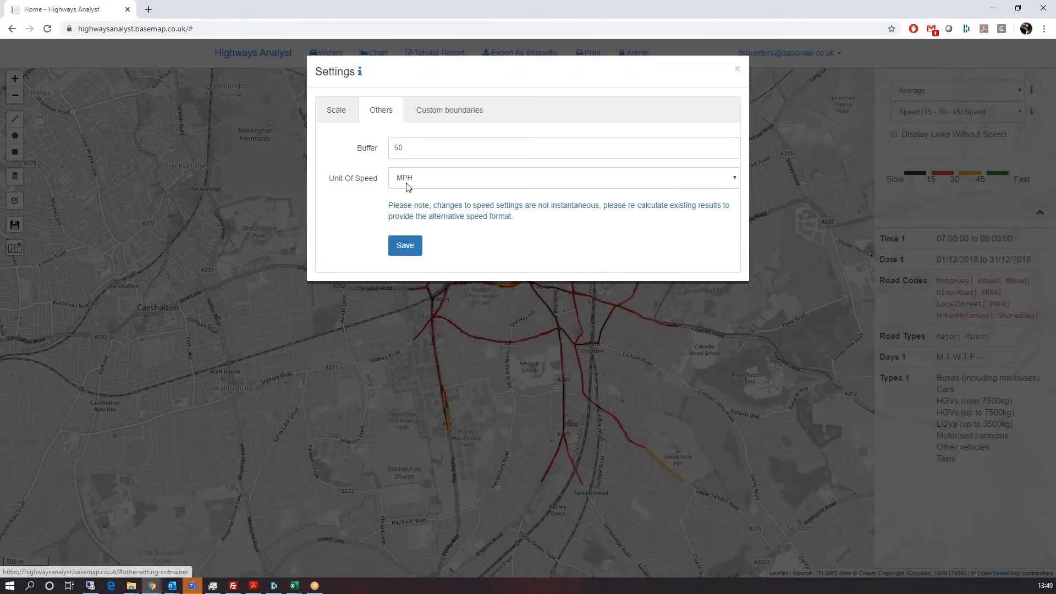
click(408, 186)
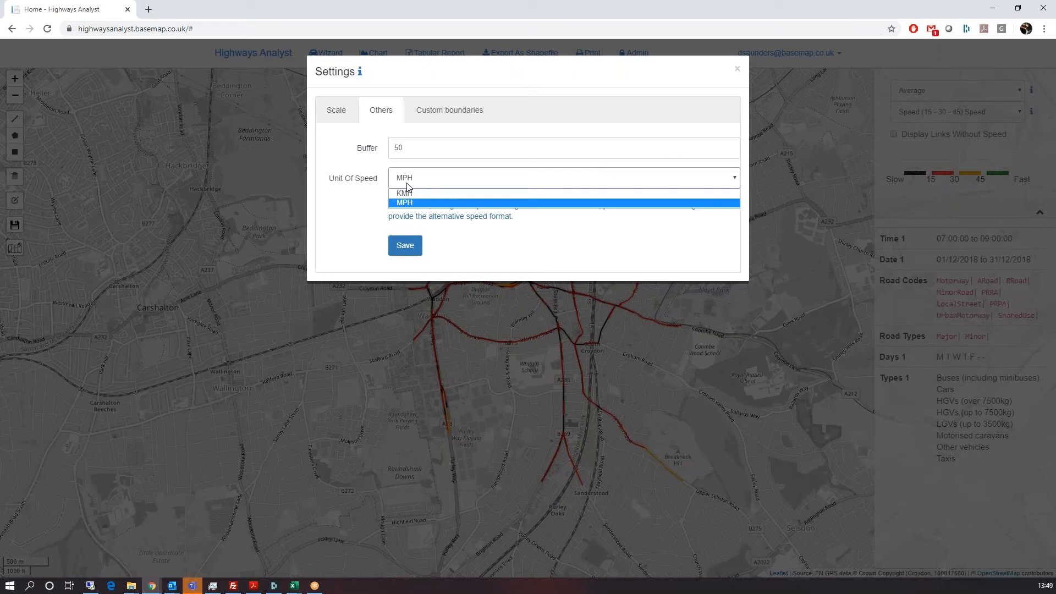
click(407, 186)
click(738, 68)
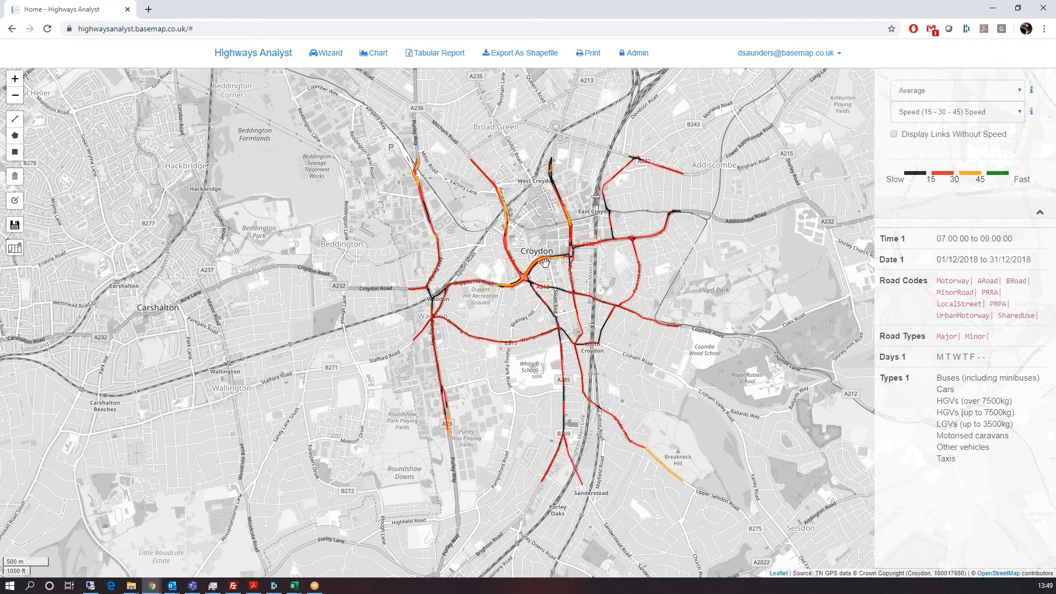
Step: Zoom and pan the map north to show High Street and the Croydon Flyover
scroll(545, 263, up, 2)
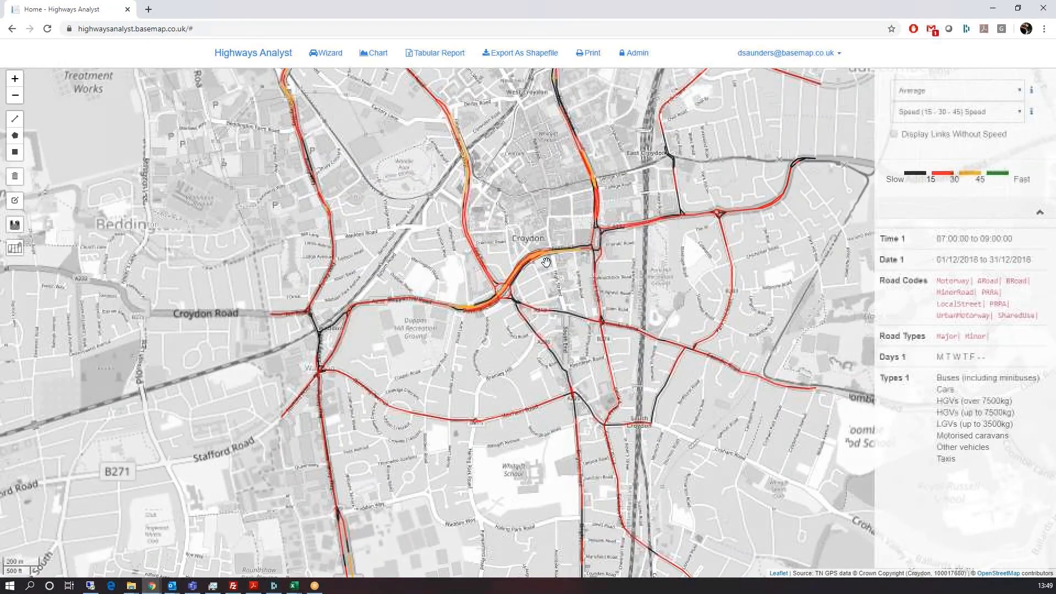
scroll(546, 262, up, 2)
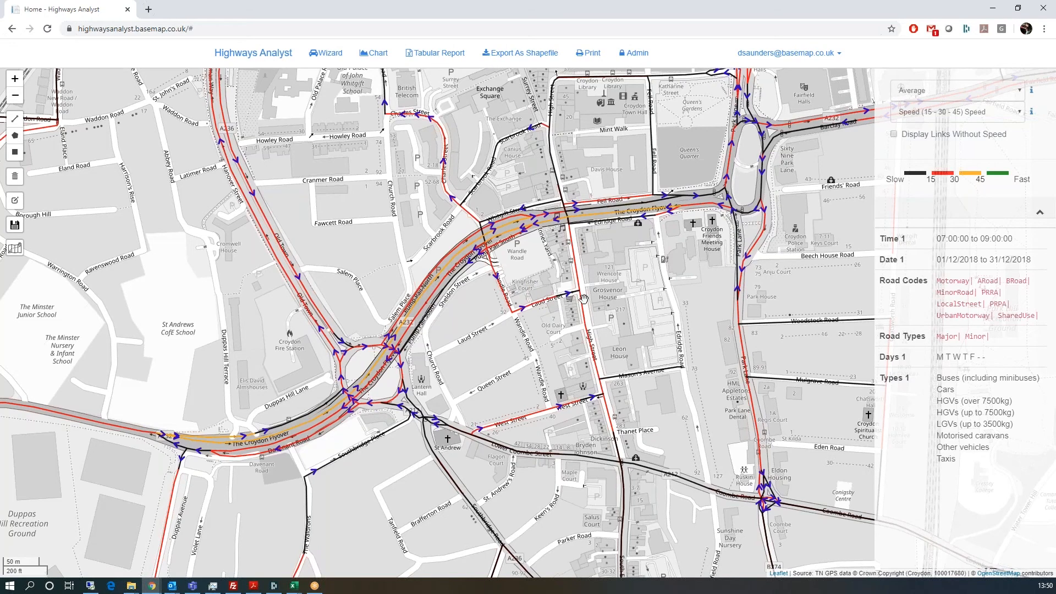
scroll(583, 299, up, 1)
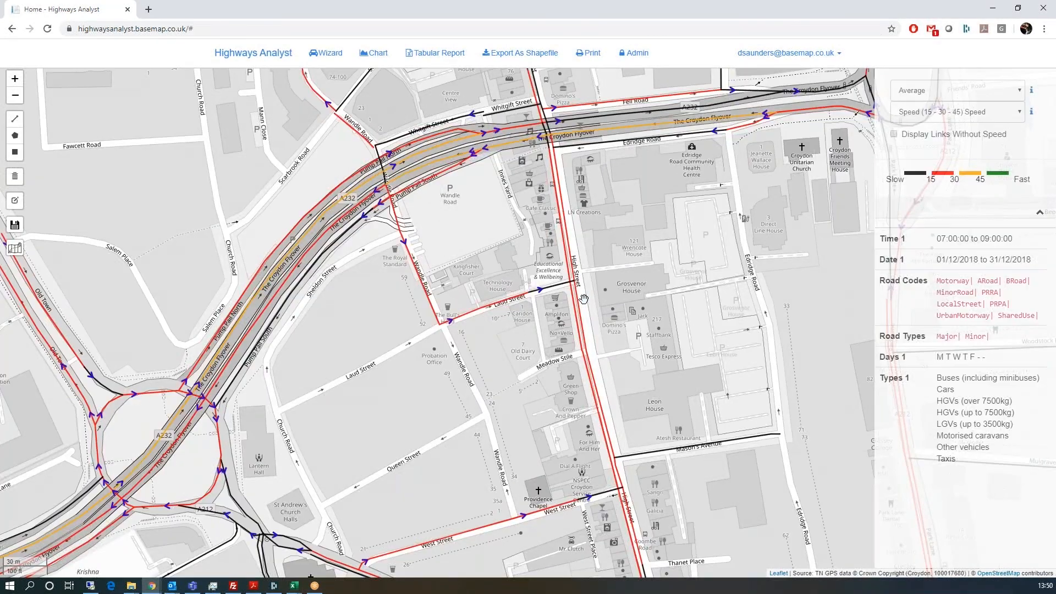
scroll(572, 237, down, 1)
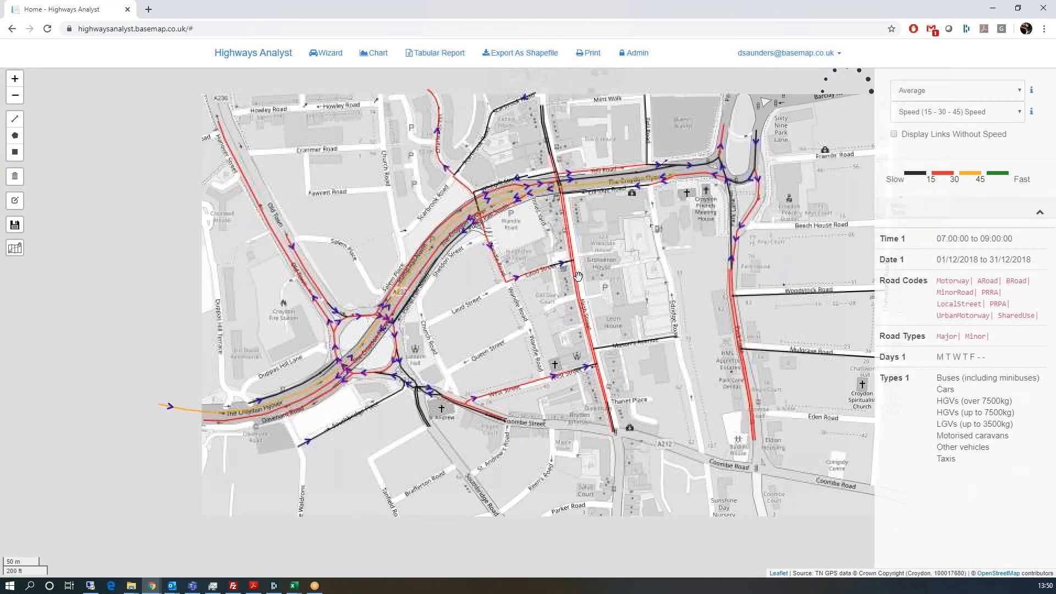
scroll(586, 329, up, 1)
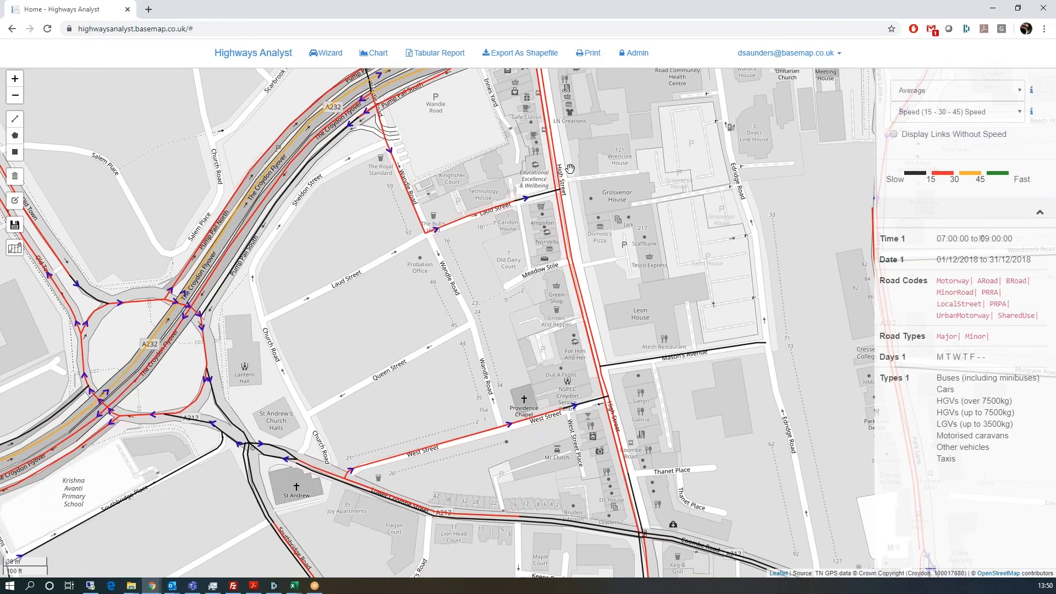
drag(571, 174, 583, 224)
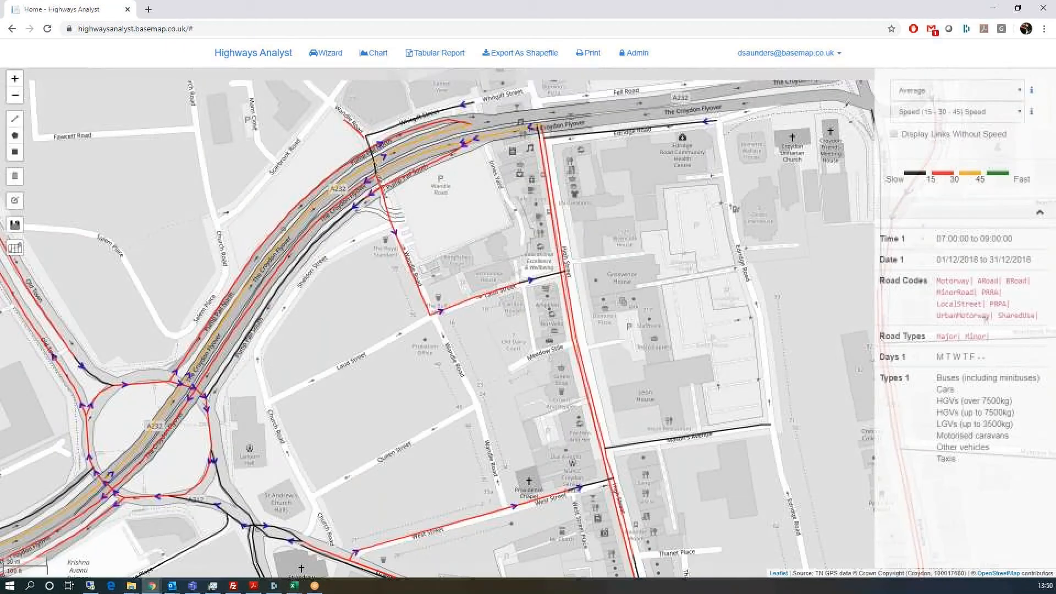
Step: Select the northern High Street link in direction B only, showing average 18.99 and length 83.72
click(549, 226)
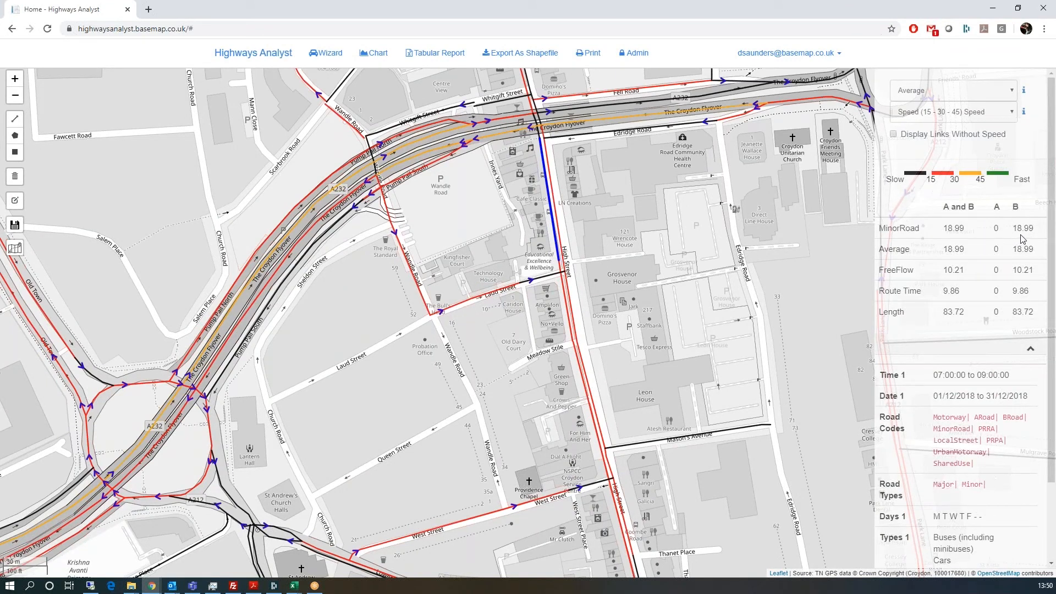
click(555, 172)
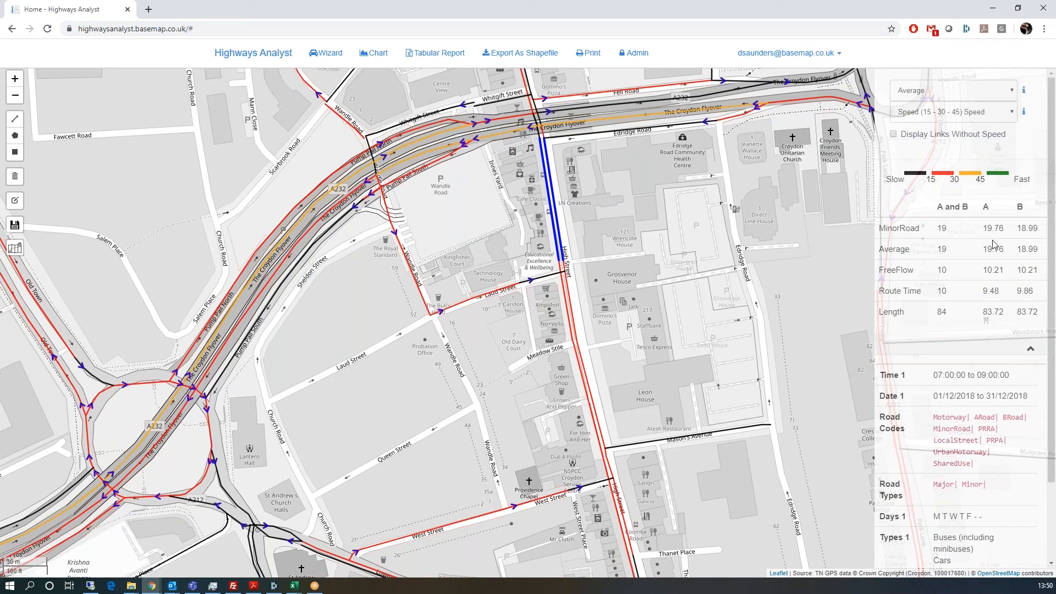
click(552, 215)
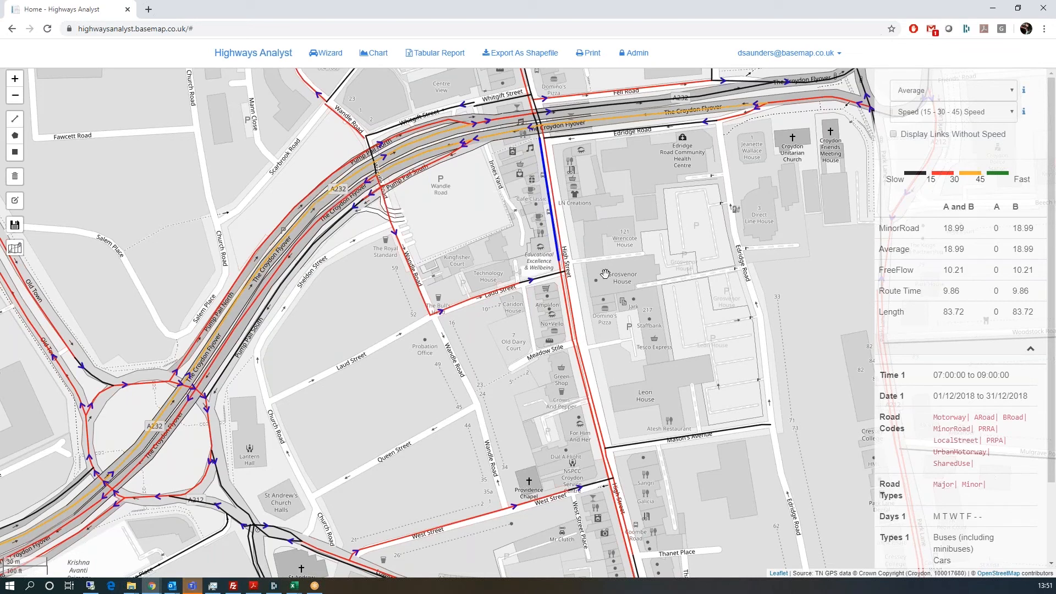
Step: Add three more High Street links southward toward Mason's Avenue to the selection
click(560, 269)
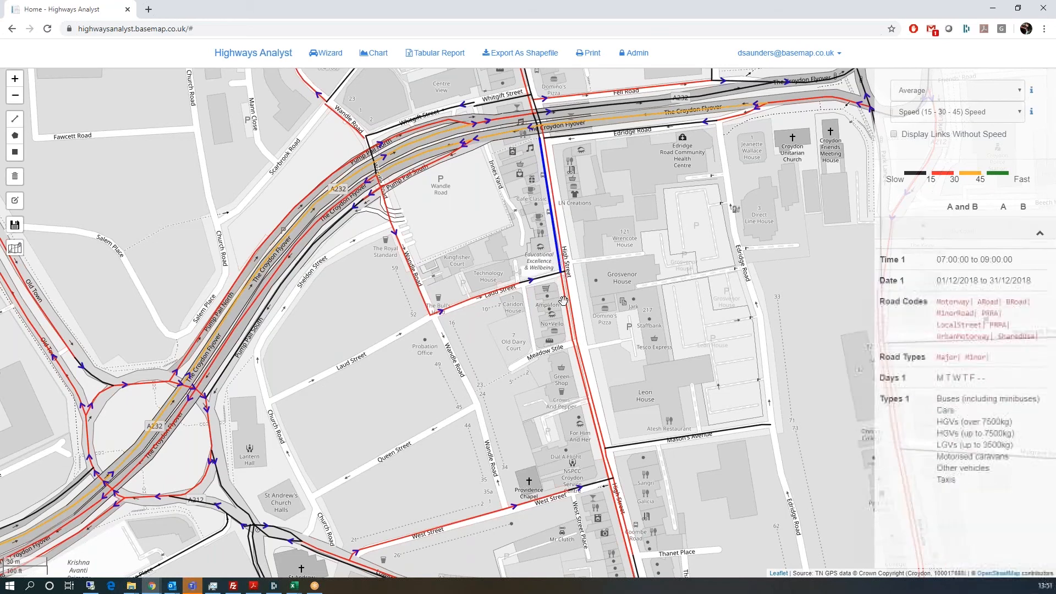
click(568, 319)
click(584, 396)
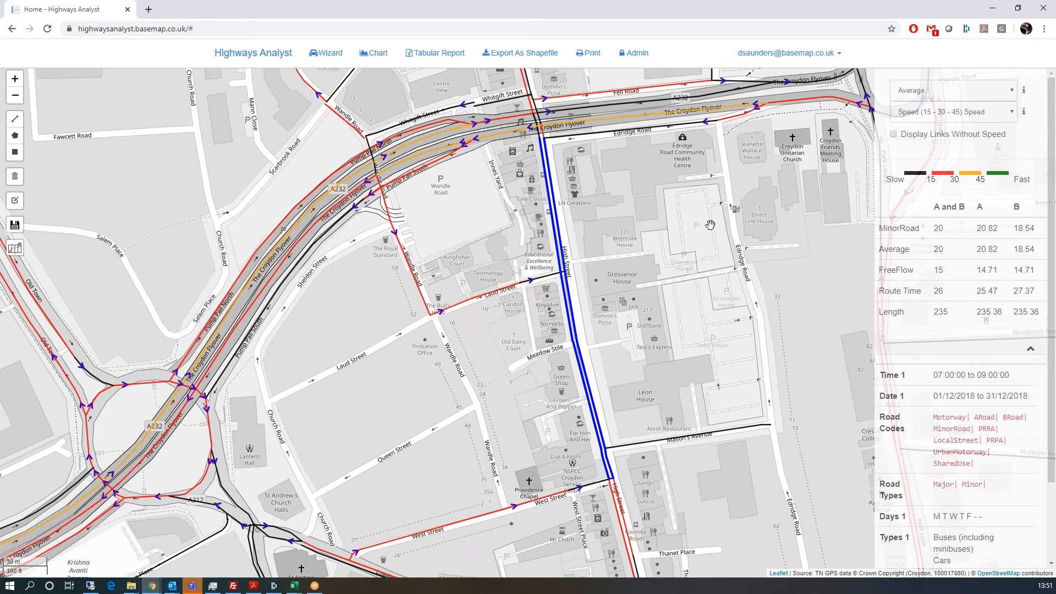
Step: Deselect the High Street sections above Meadow Stile and down to Mason's Avenue, plus one direction of the last
click(556, 199)
click(561, 266)
click(571, 302)
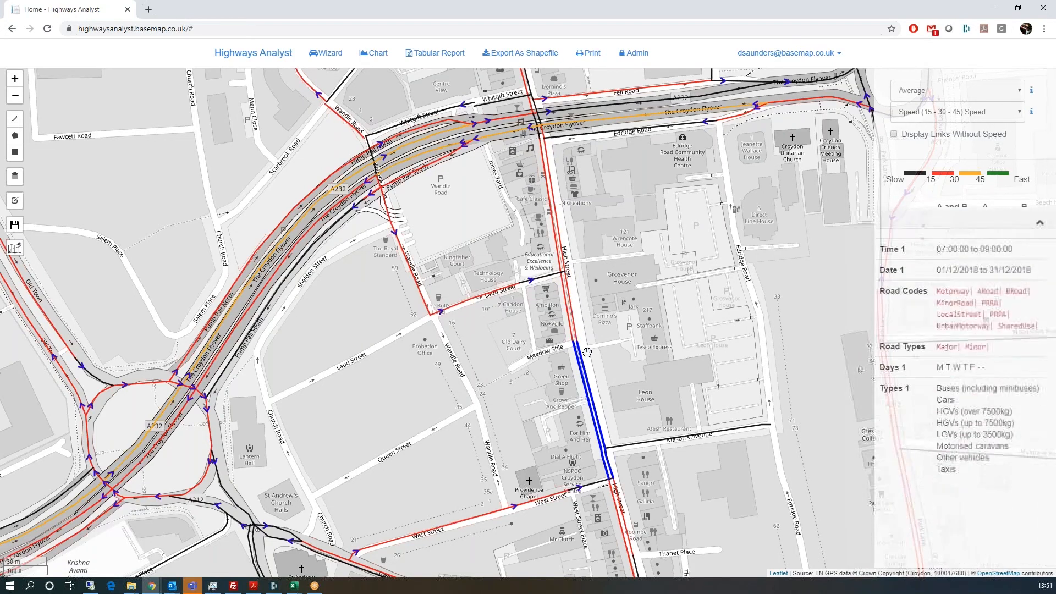
click(589, 389)
click(606, 465)
Step: Deselect the remaining extra section so only the short Mason's Avenue link stays selected
click(605, 463)
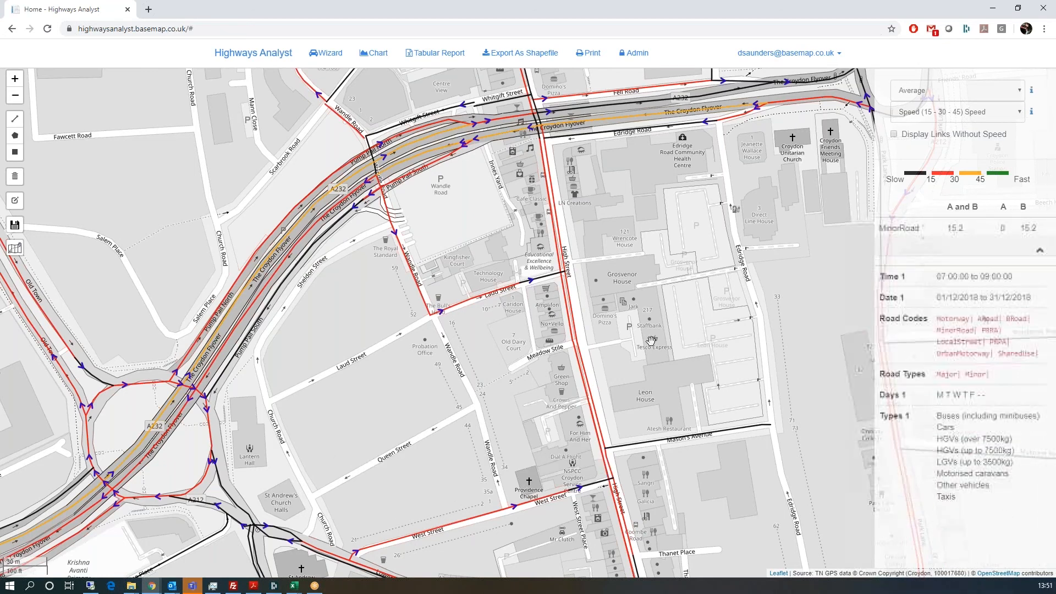
scroll(651, 341, down, 3)
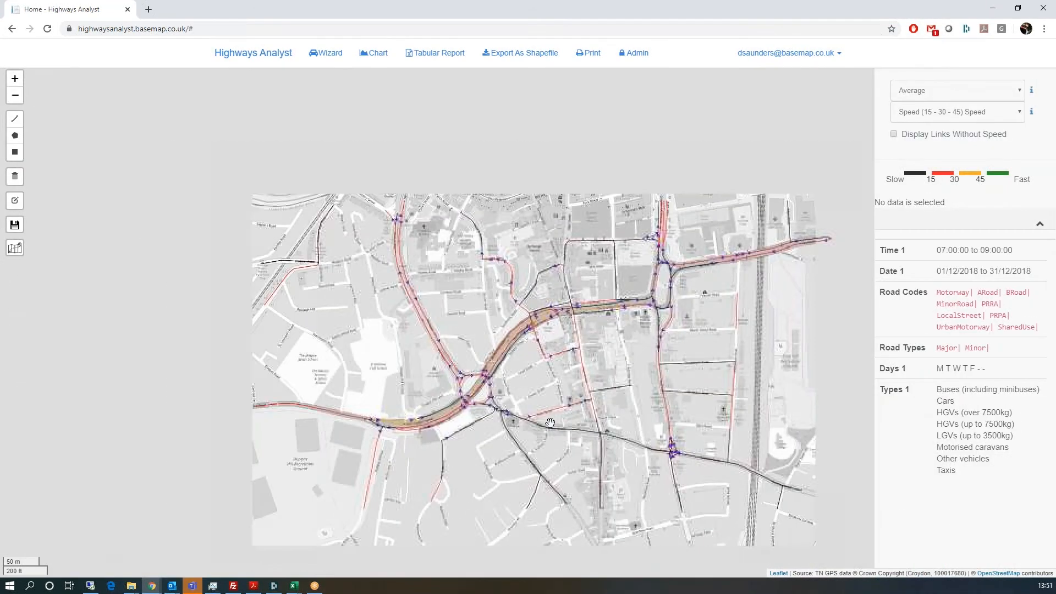
scroll(545, 420, up, 2)
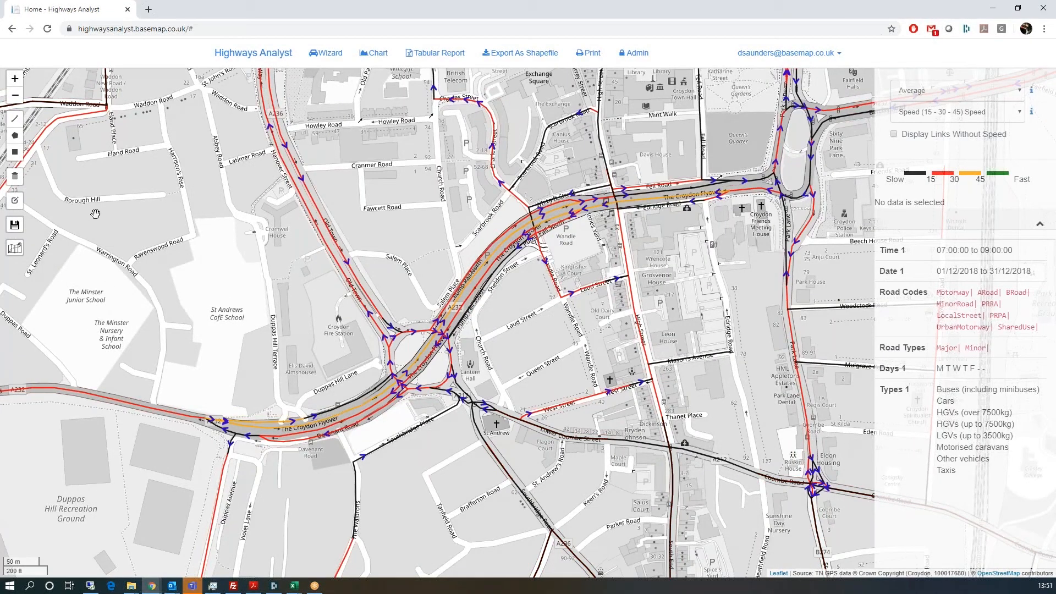
Step: Route from the western A232 to Fell Road via the Croydon Flyover: average 14.06, length 1079.58
click(15, 248)
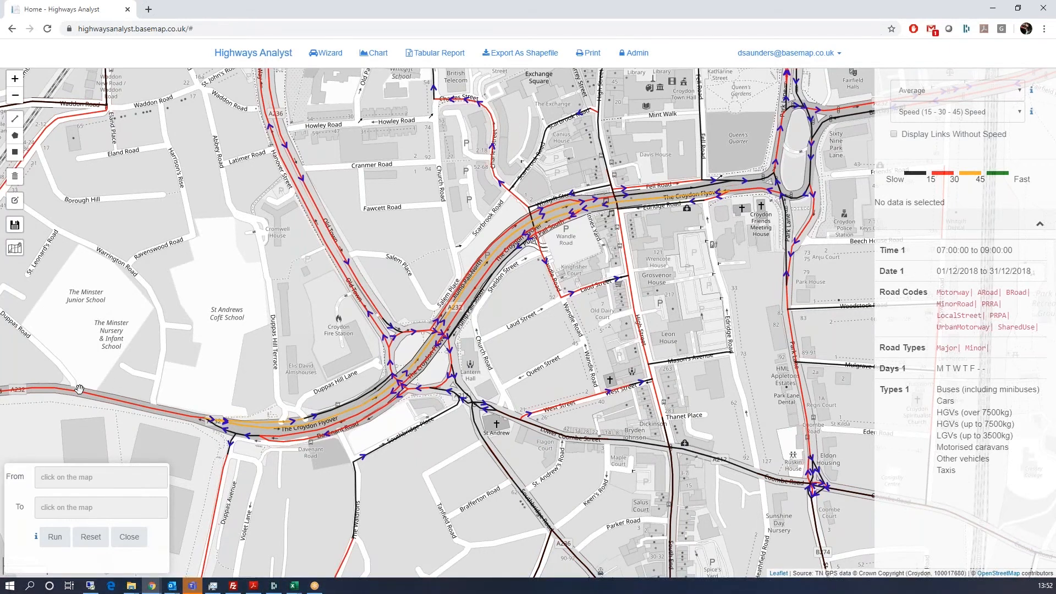
click(78, 386)
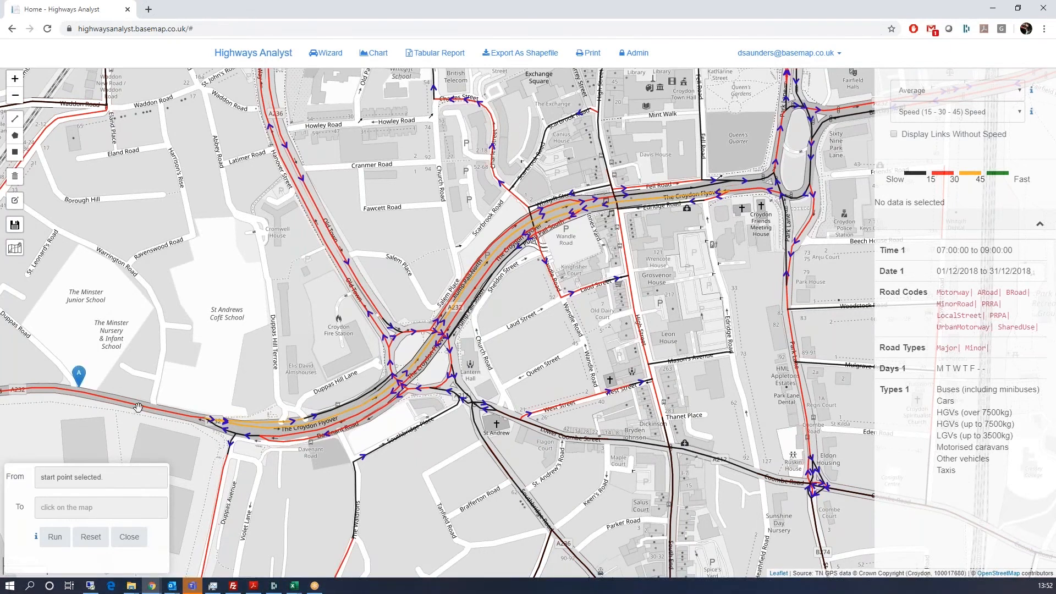
click(768, 175)
click(54, 536)
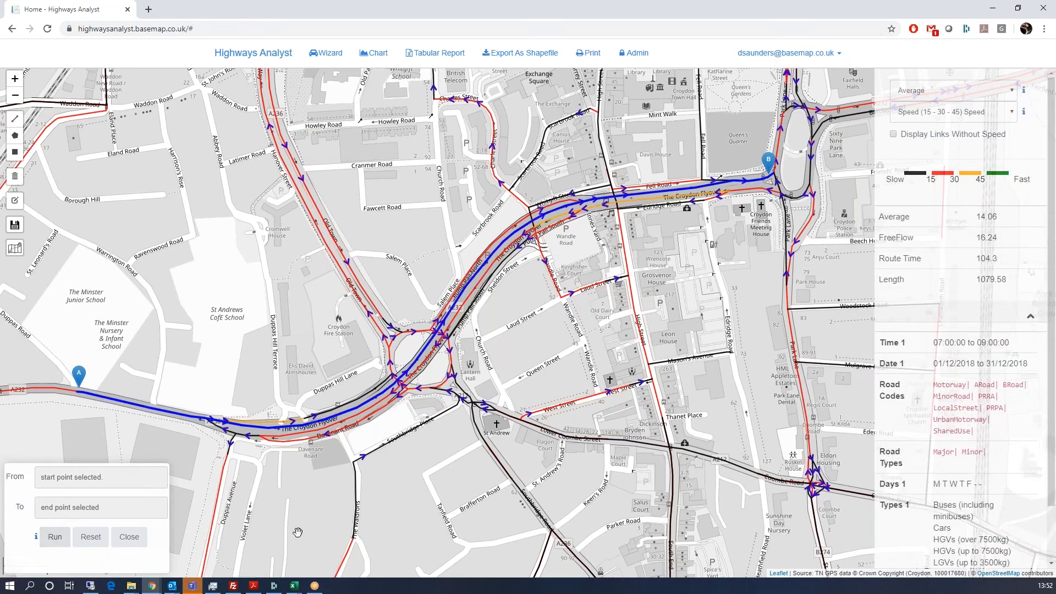
Step: Generate a Selected Links tabular report for the route and download it as a zip
mouse_move(425, 357)
click(436, 53)
click(549, 132)
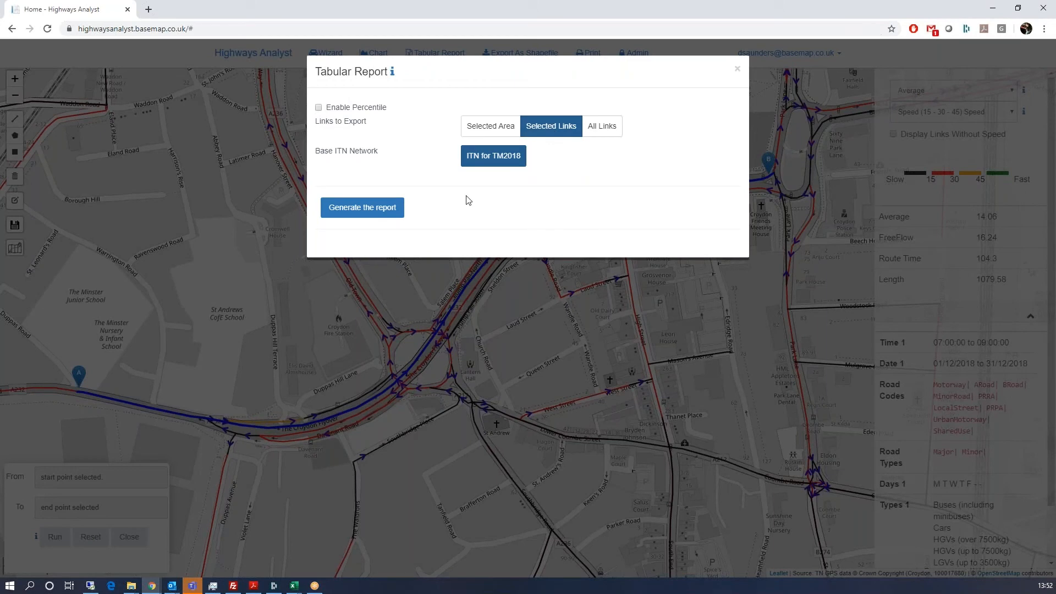
click(391, 207)
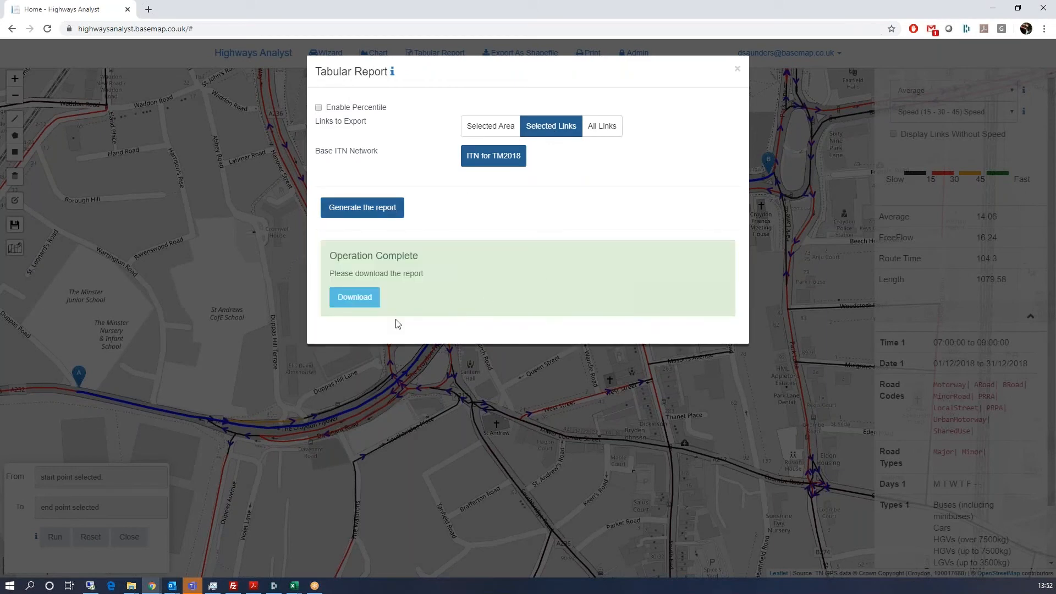
click(365, 299)
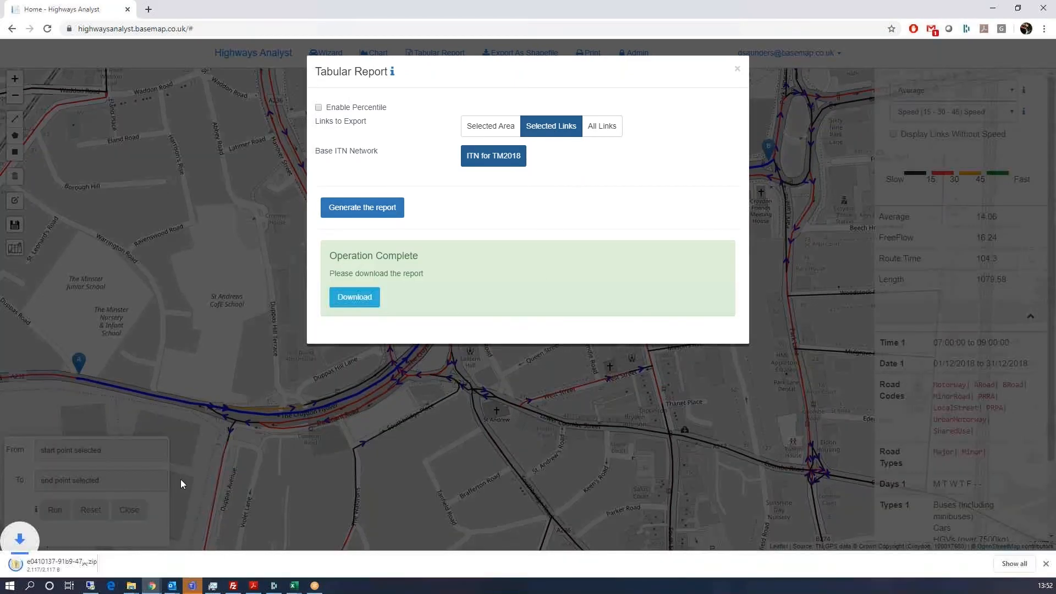
Step: Open 02042020_135227.csv, autofit the OS_LinkID column, check Time_1_A totals 104.3, then close it
click(48, 565)
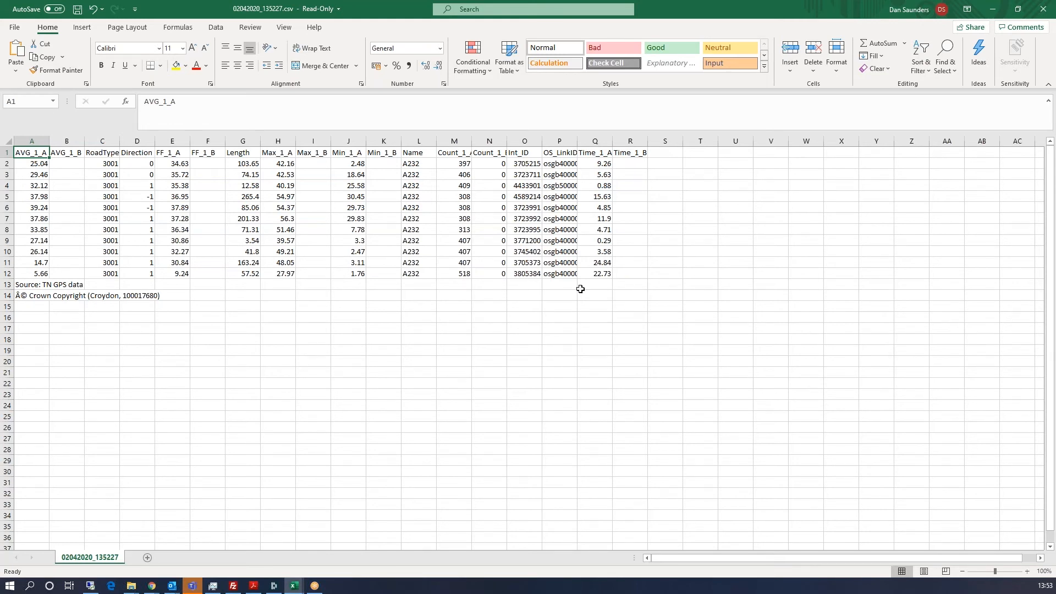
double_click(577, 140)
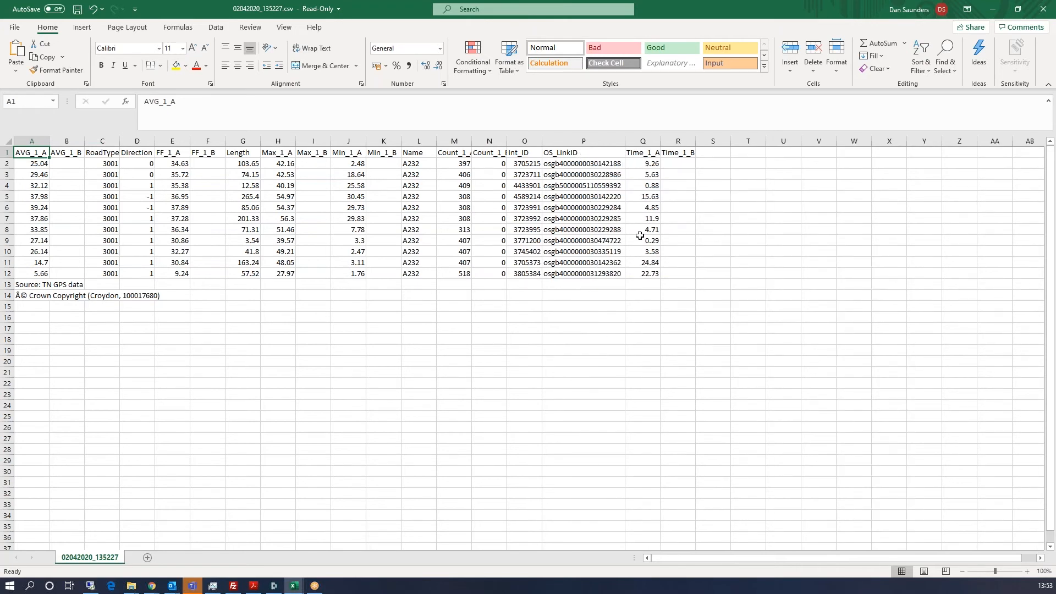
drag(652, 274, 651, 164)
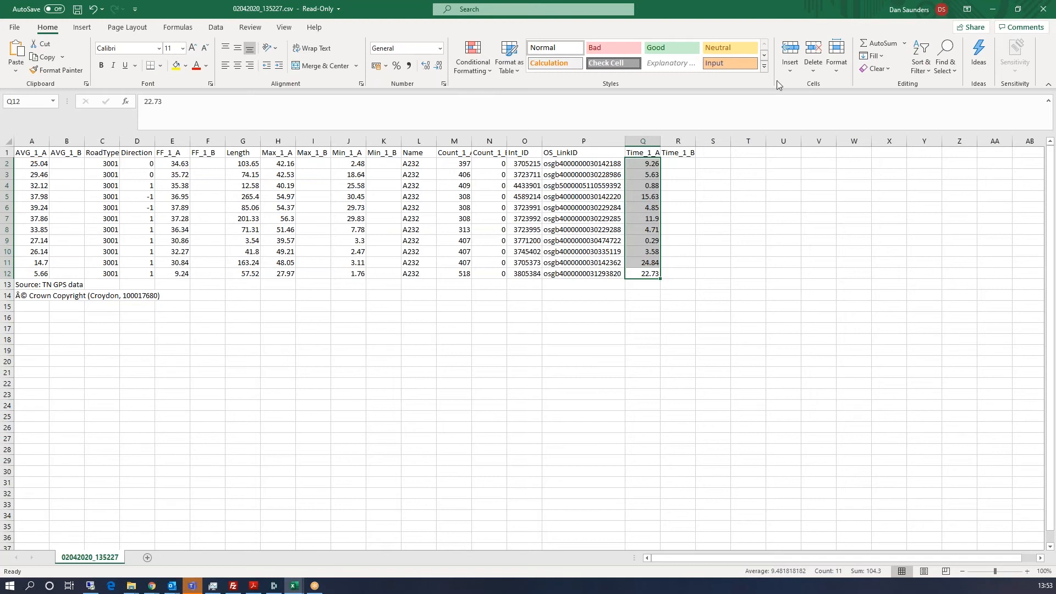
click(1043, 9)
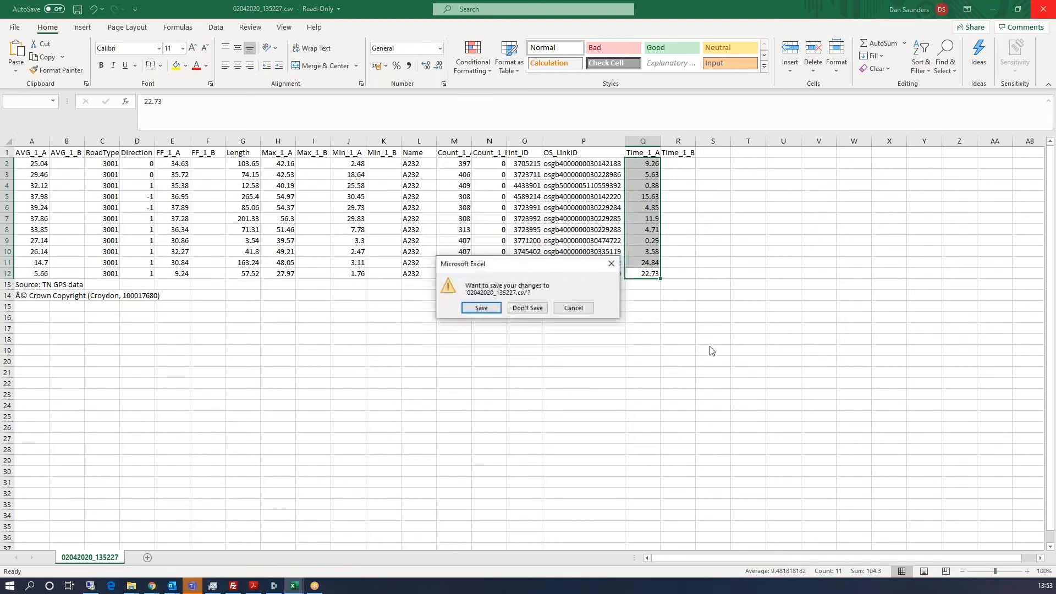
Step: Discard the CSV changes and reroute via the roundabout, giving average 12.27 and length 1101.77
click(527, 310)
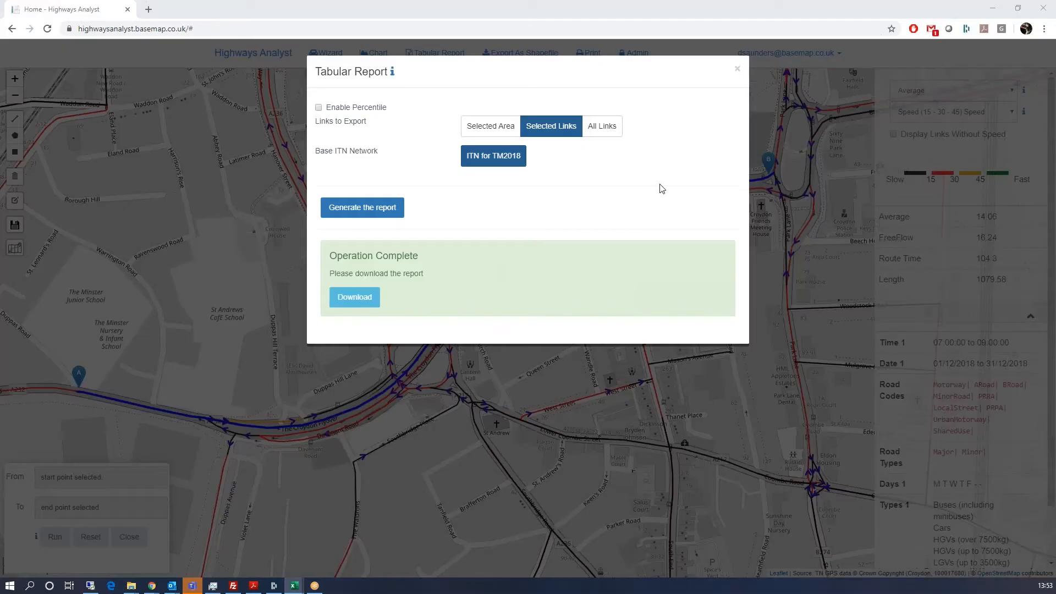
click(737, 71)
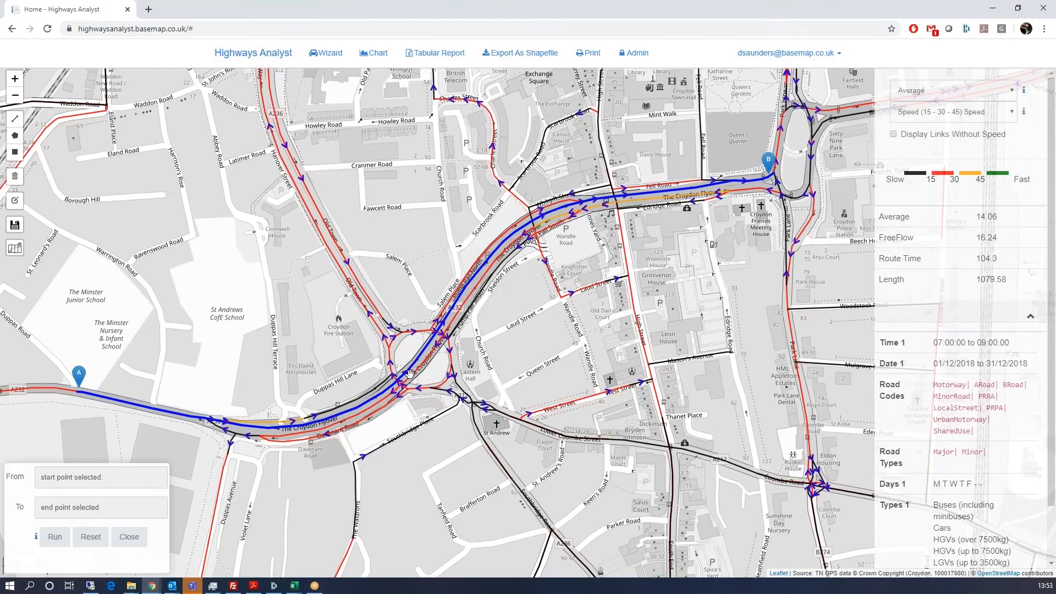
mouse_move(419, 363)
drag(394, 342, 393, 338)
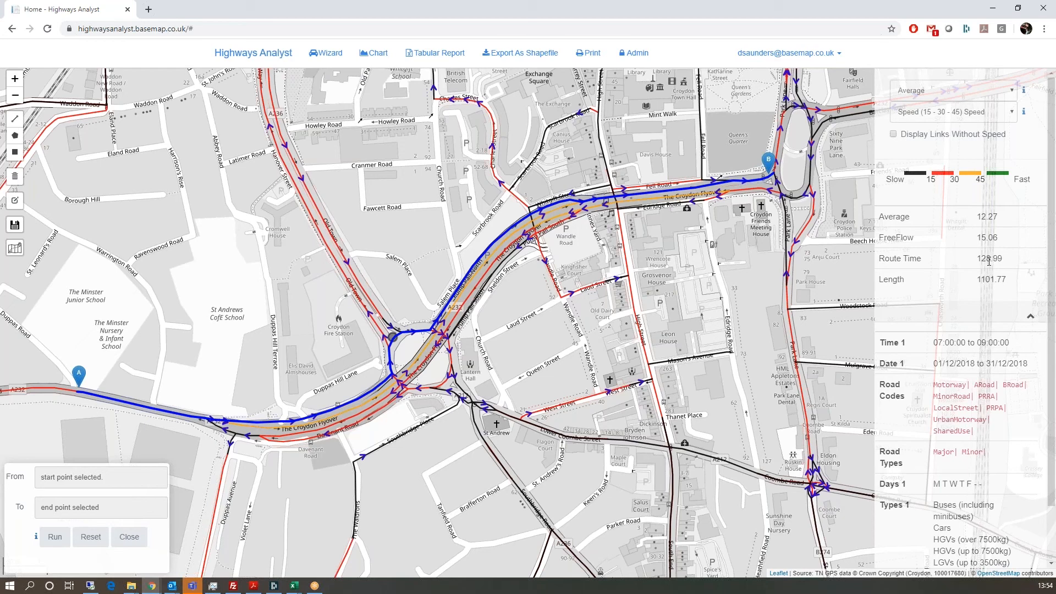
Step: Skip saving a study area and close the route finder, keeping the Flyover route highlighted
click(14, 225)
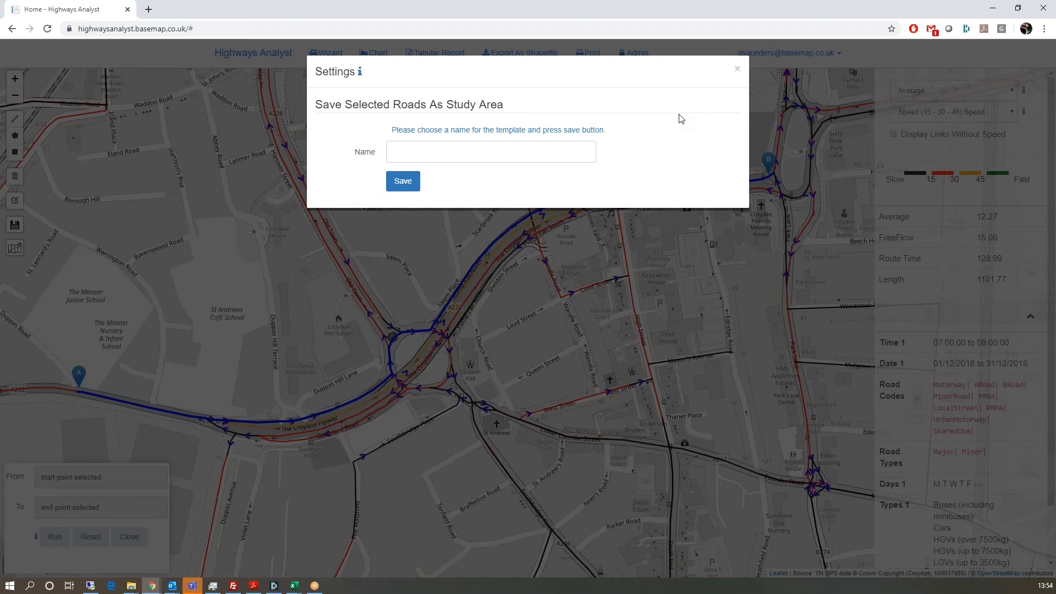
click(737, 69)
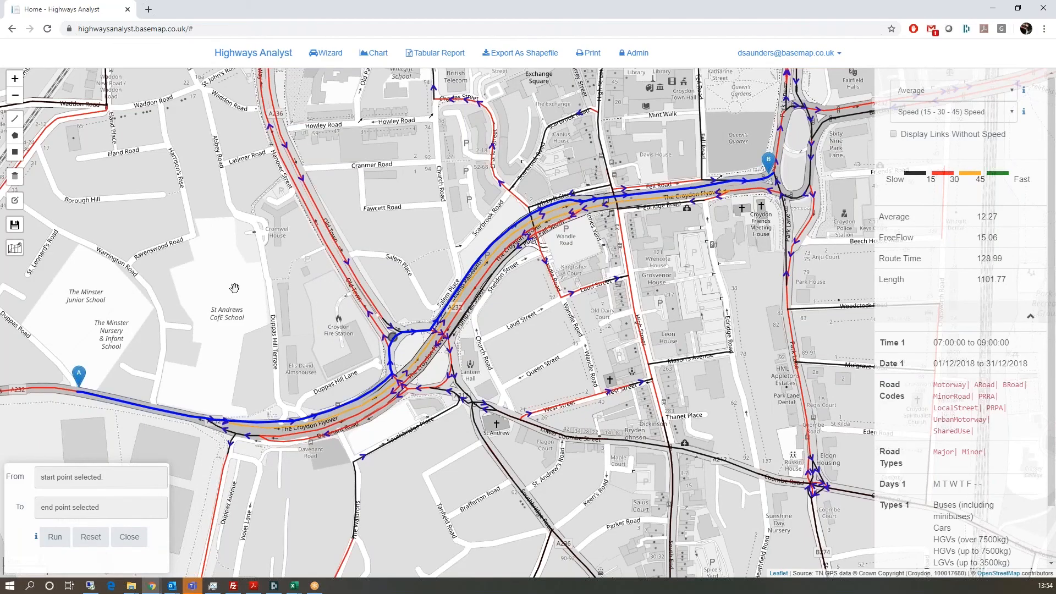
click(129, 537)
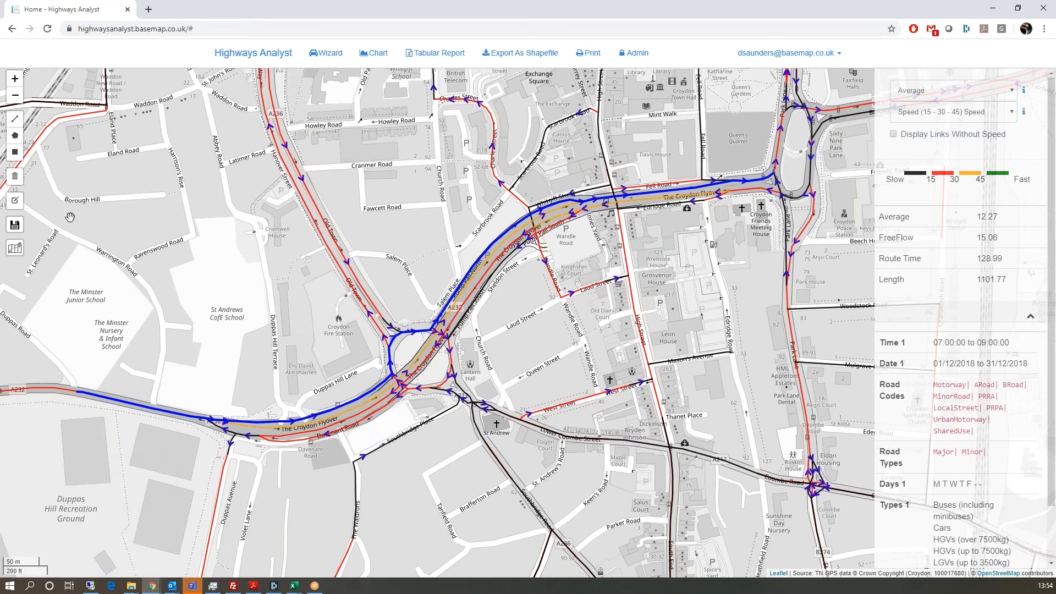
Step: Replace the route with one Flyover link (length 163.24) and chart its hourly min, max and average speed
click(16, 203)
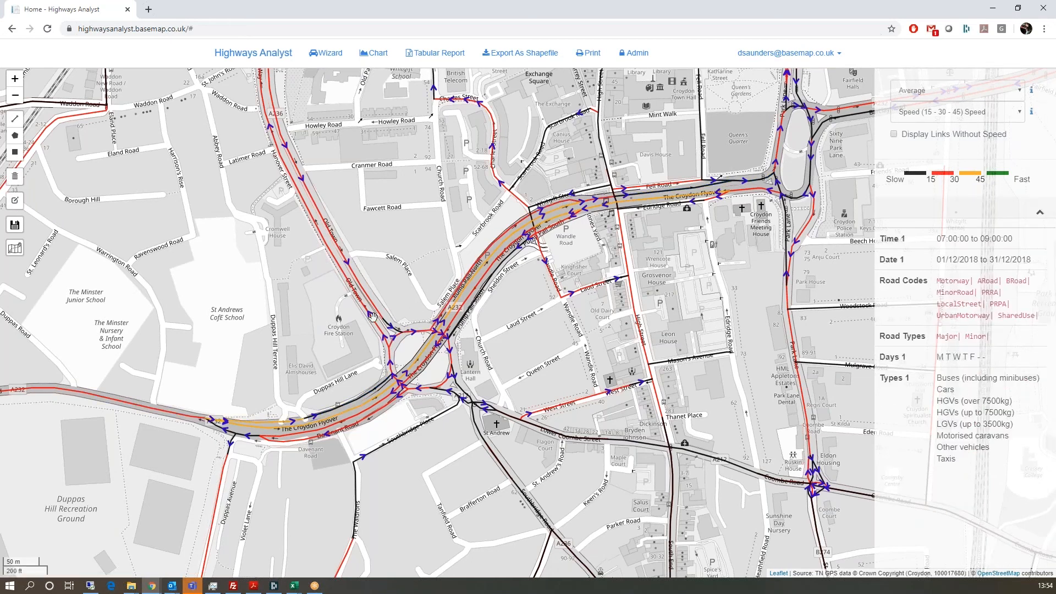
drag(638, 280, 572, 361)
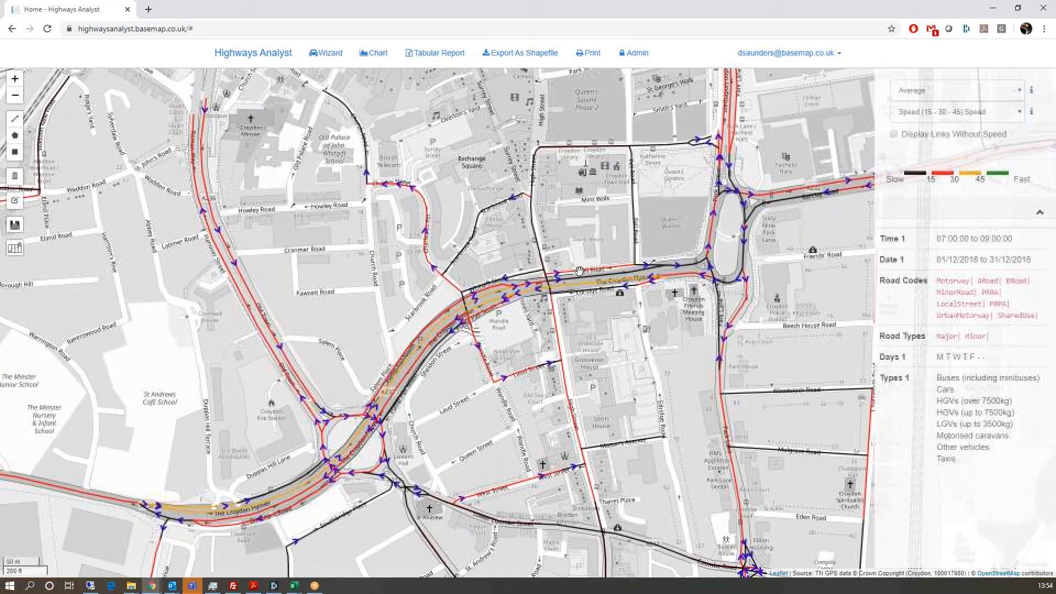
scroll(579, 271, up, 2)
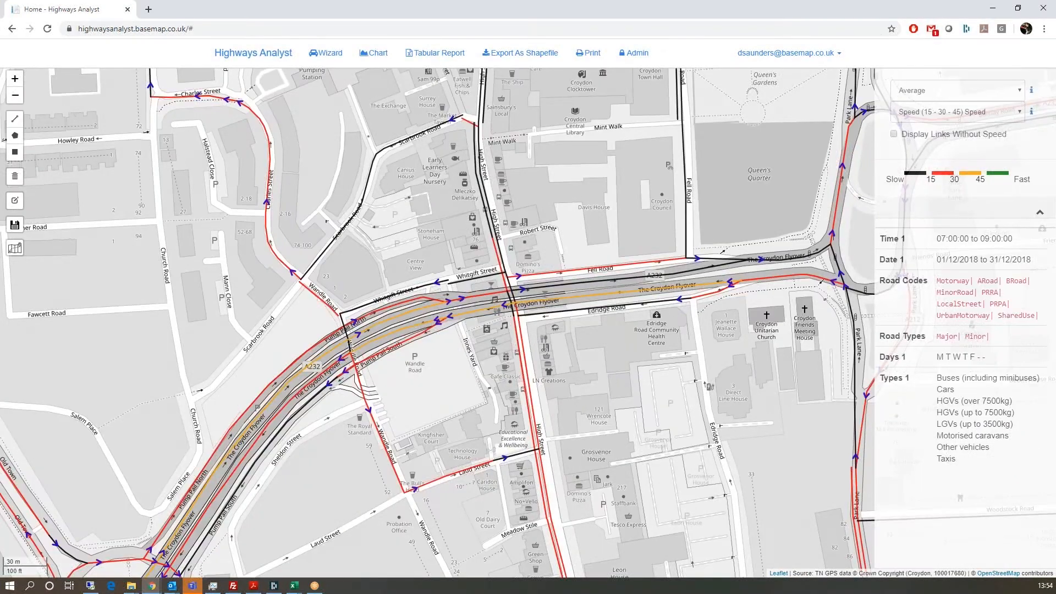
click(602, 283)
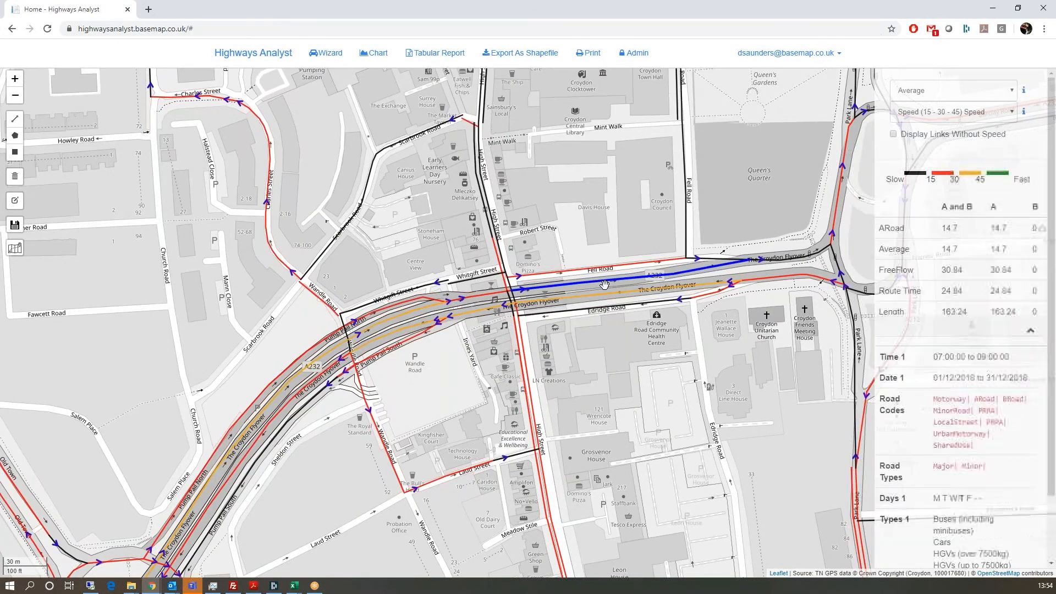
click(372, 58)
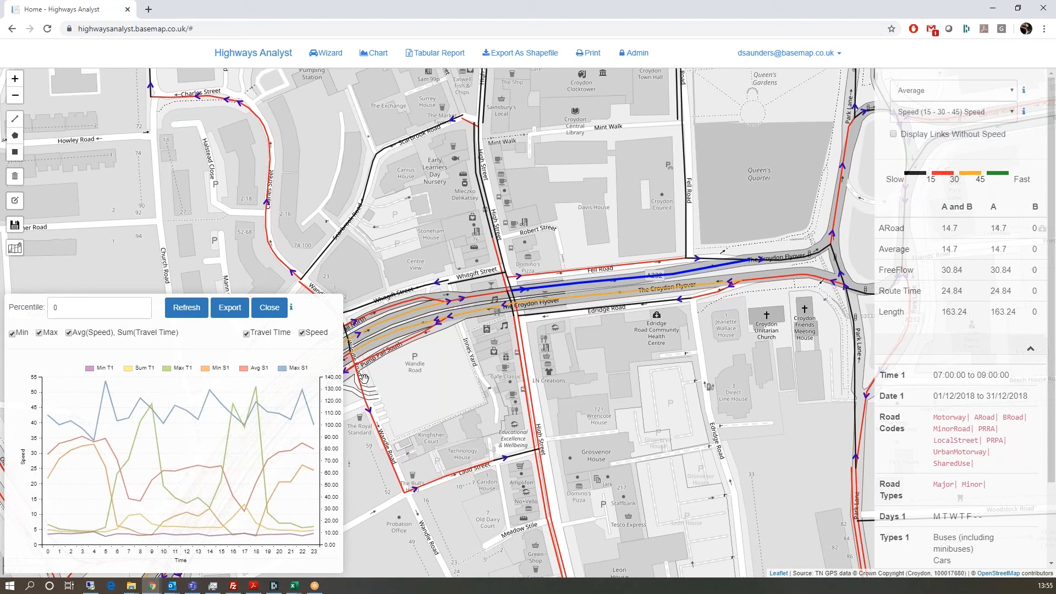
Step: Hide the Max and Min series and try different Speed and Travel Time series combinations on the chart
click(39, 333)
click(13, 334)
click(247, 334)
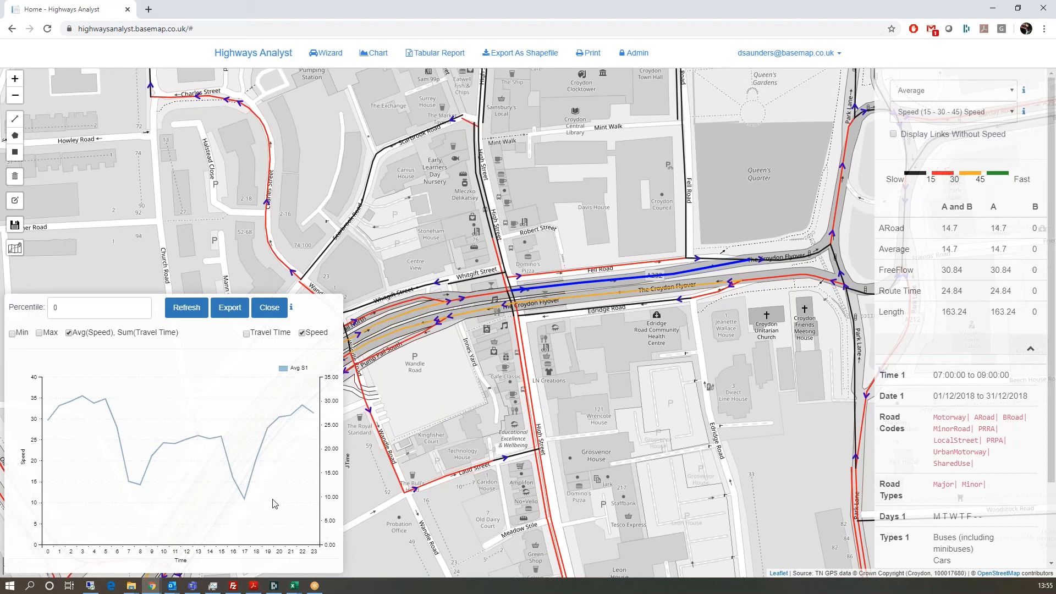
mouse_move(50, 423)
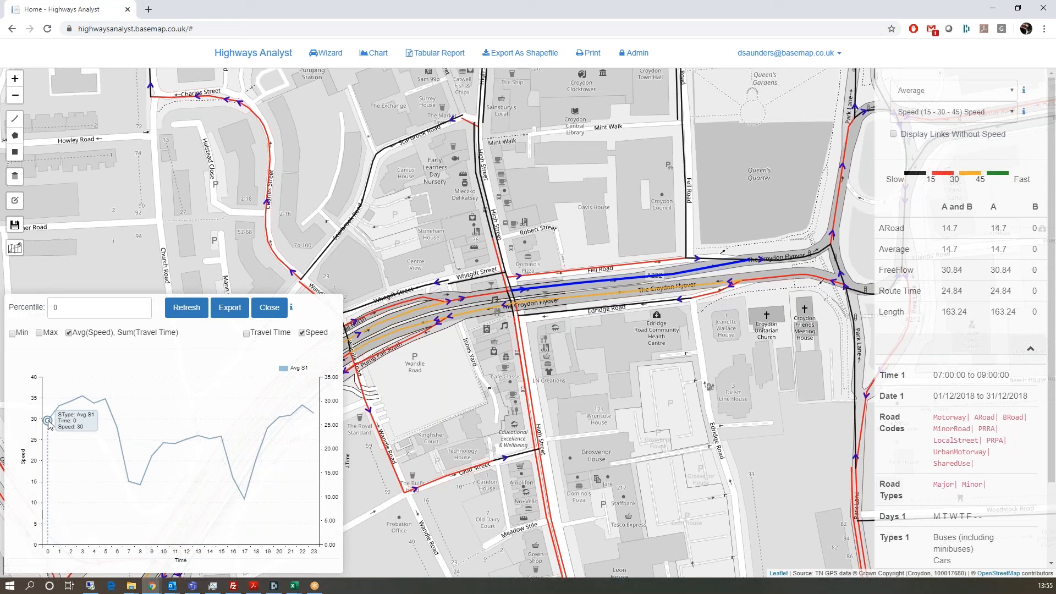
mouse_move(105, 401)
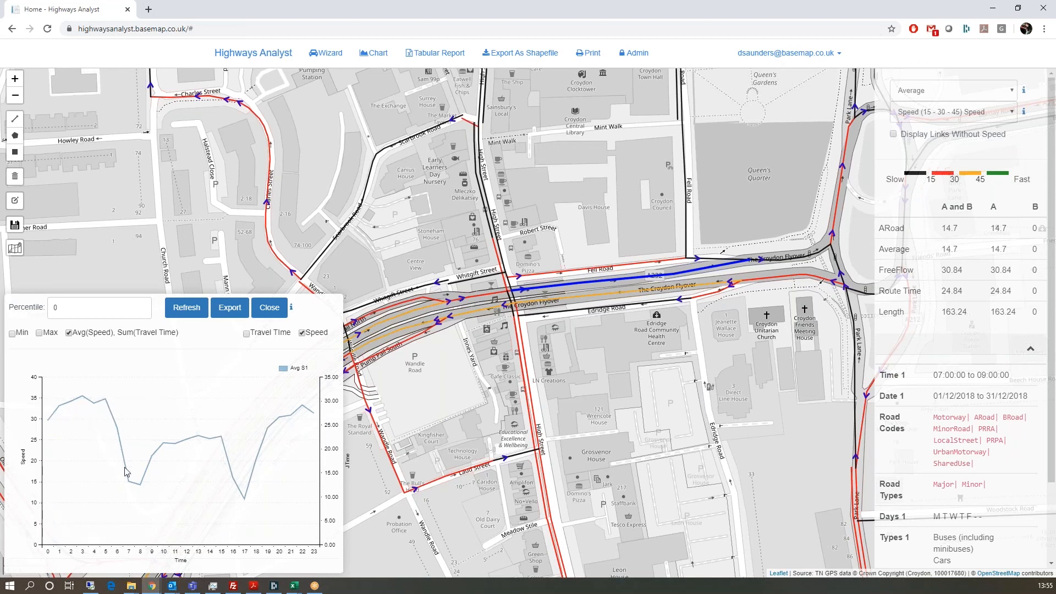
mouse_move(129, 483)
mouse_move(245, 500)
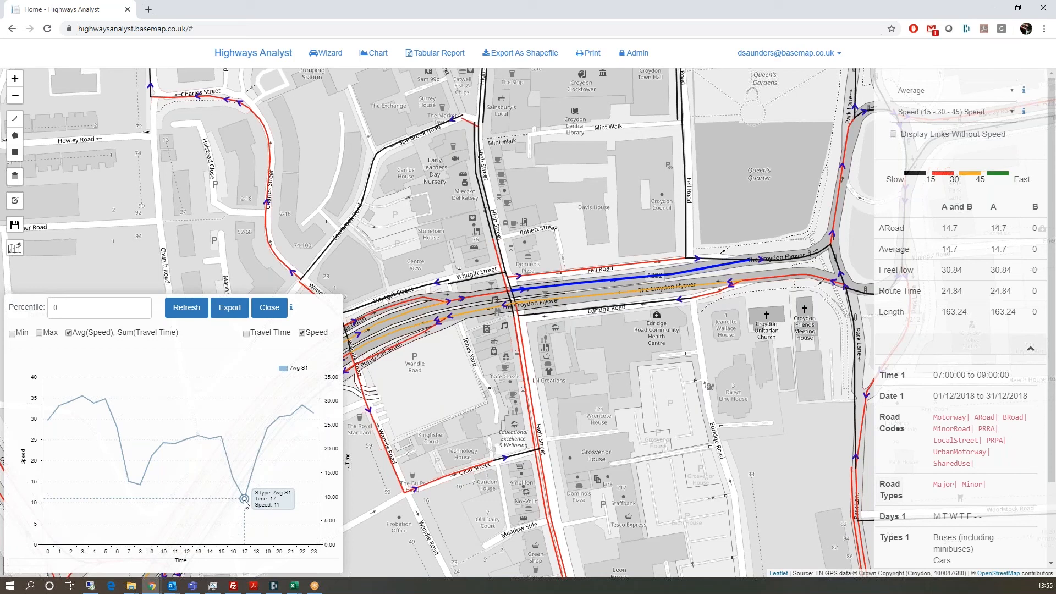
click(302, 333)
click(247, 334)
click(301, 332)
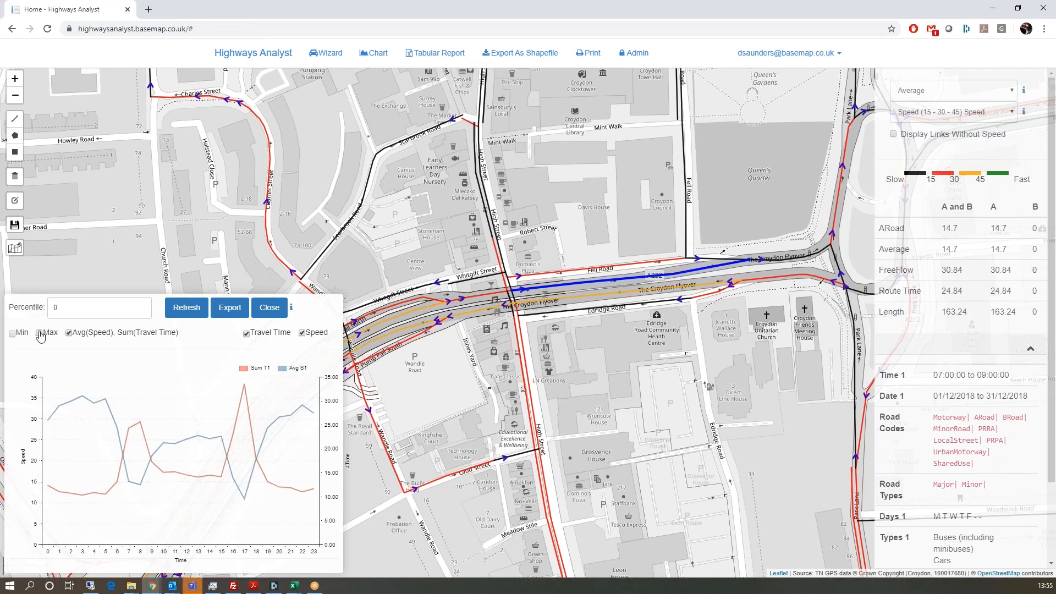
Step: Toggle the Max, Min and Average series, ending with only average speed and summed travel time shown
click(68, 333)
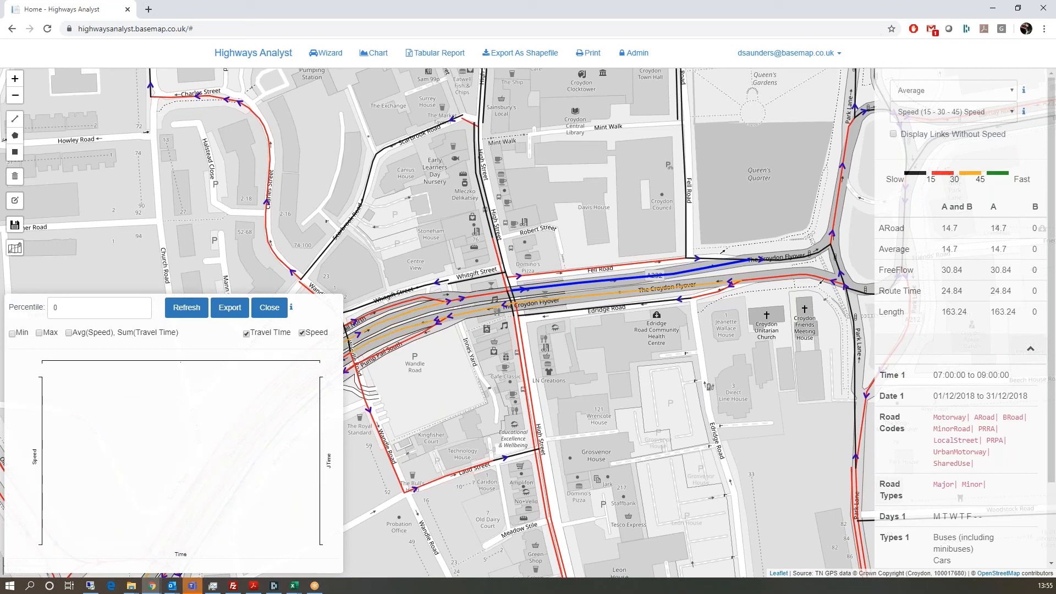
click(40, 334)
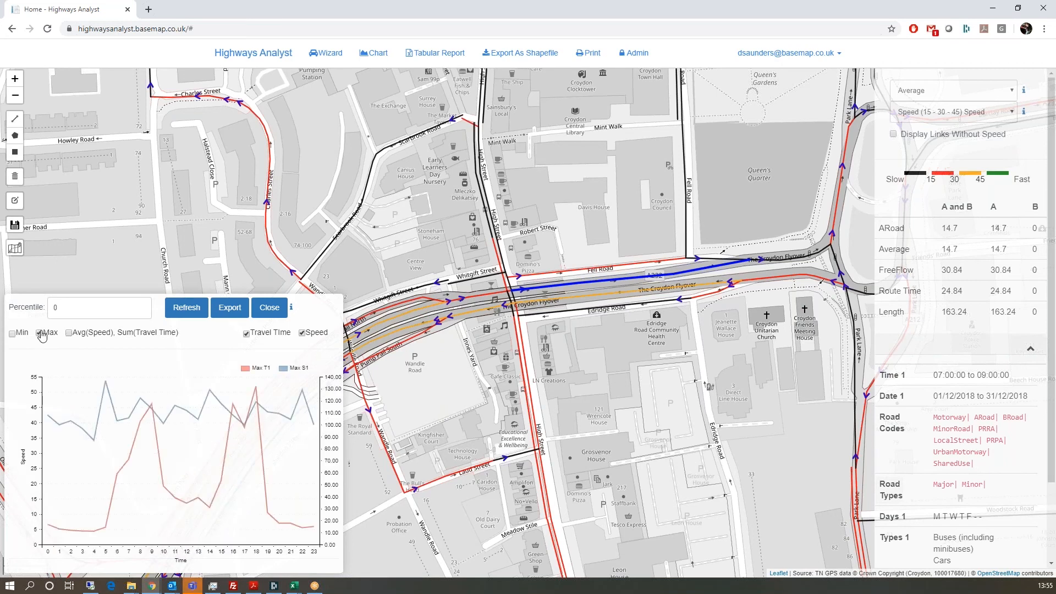
click(40, 333)
click(41, 333)
click(40, 333)
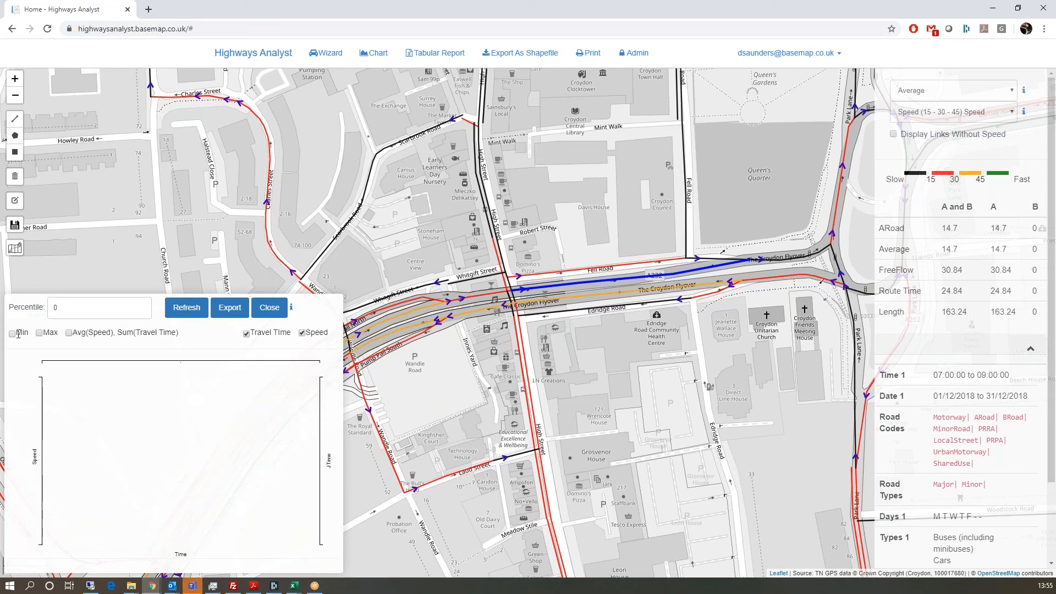
click(14, 334)
click(13, 334)
click(69, 333)
Step: Set the percentile to 10, refresh the chart and export it as chartExport.zip
double_click(55, 307)
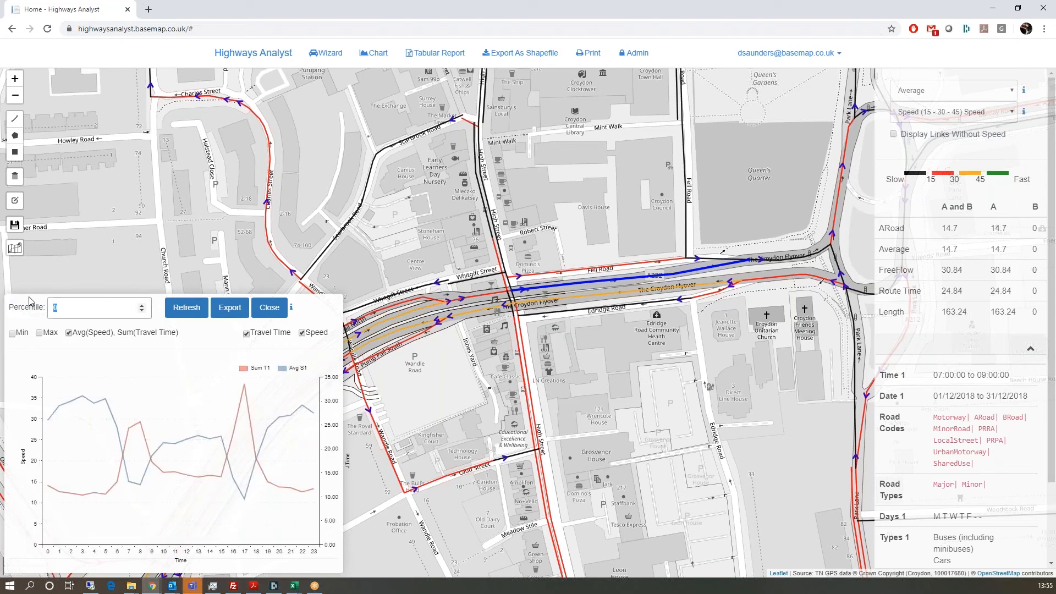
click(195, 309)
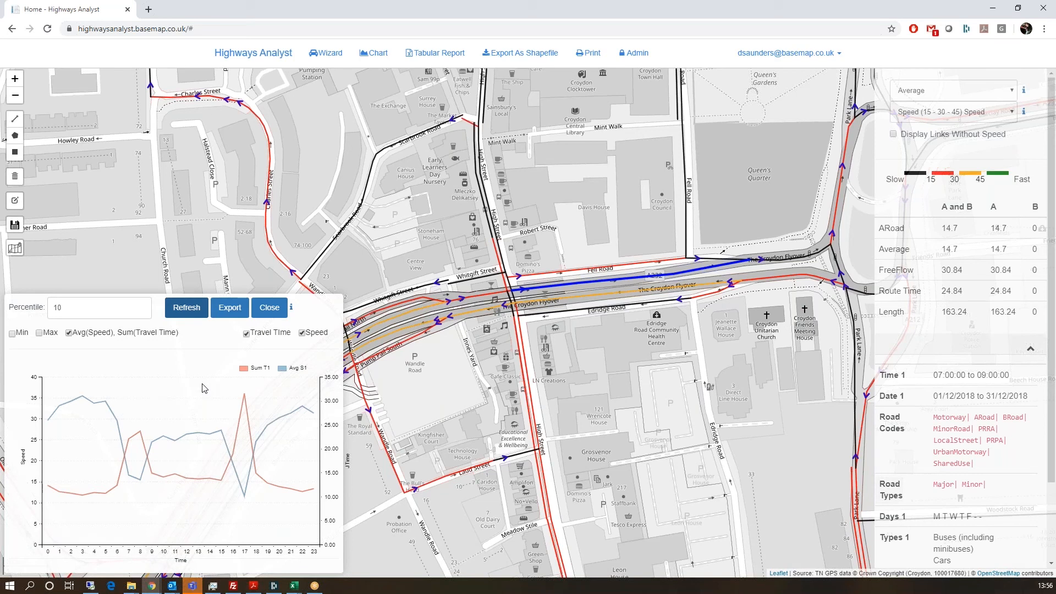
click(230, 308)
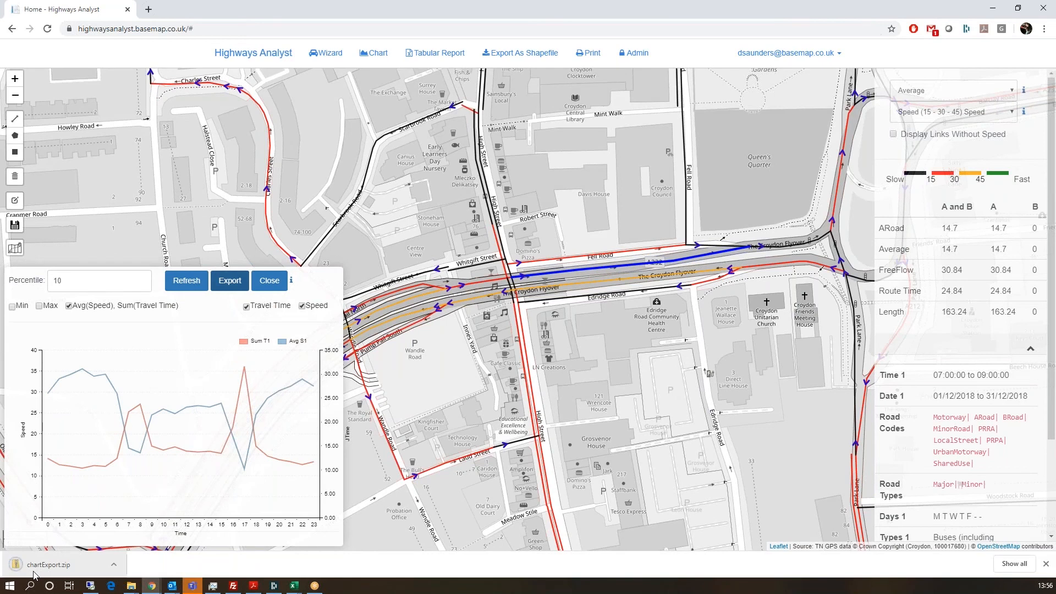
Step: Open Chart.csv from chartExport.zip in Excel
click(33, 572)
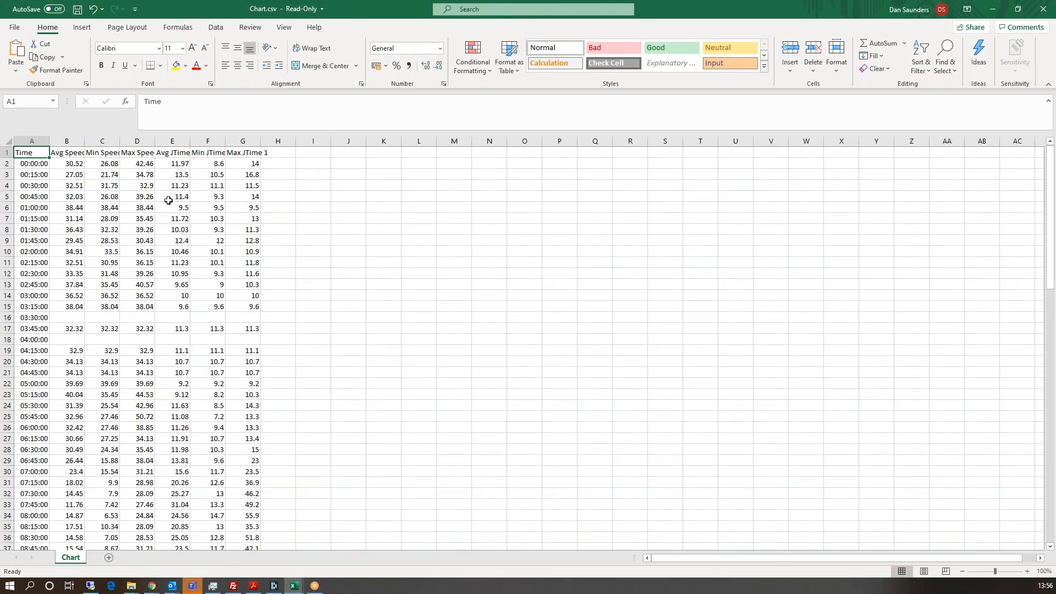
scroll(150, 276, down, 5)
scroll(110, 169, up, 5)
Step: Read the column B–G headers for average, minimum and maximum speed and journey time, and scroll the 15-minute rows
click(66, 152)
click(94, 156)
click(132, 151)
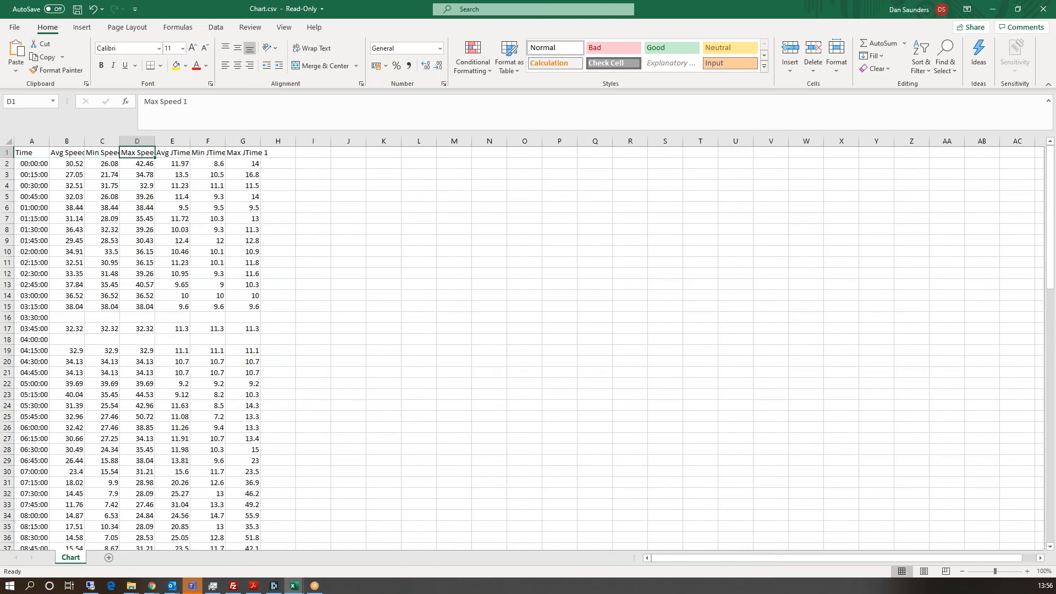
click(172, 153)
click(205, 152)
click(247, 152)
scroll(210, 250, down, 20)
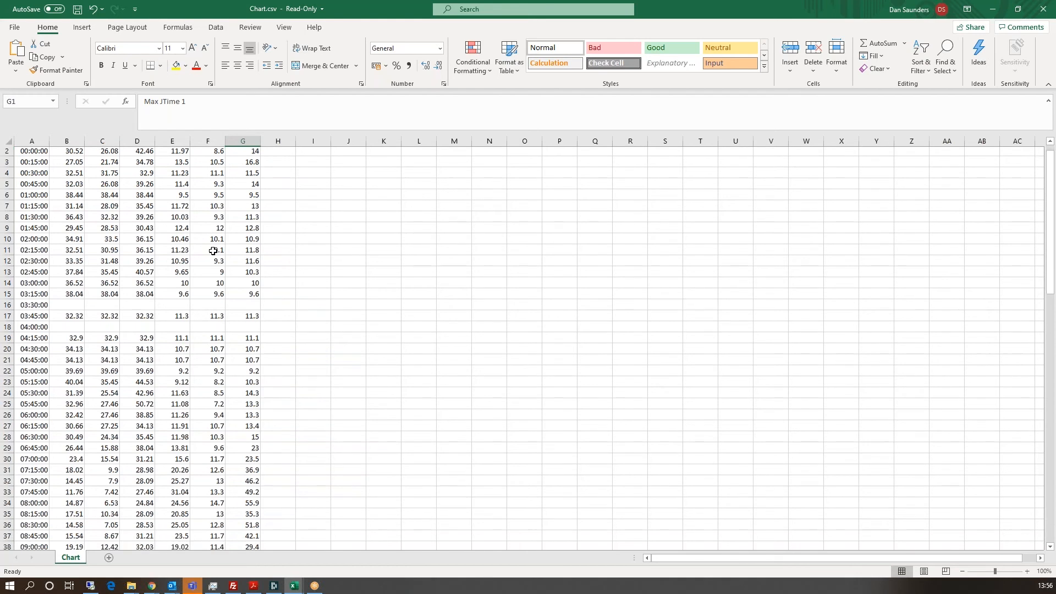
scroll(209, 250, down, 10)
scroll(201, 257, up, 20)
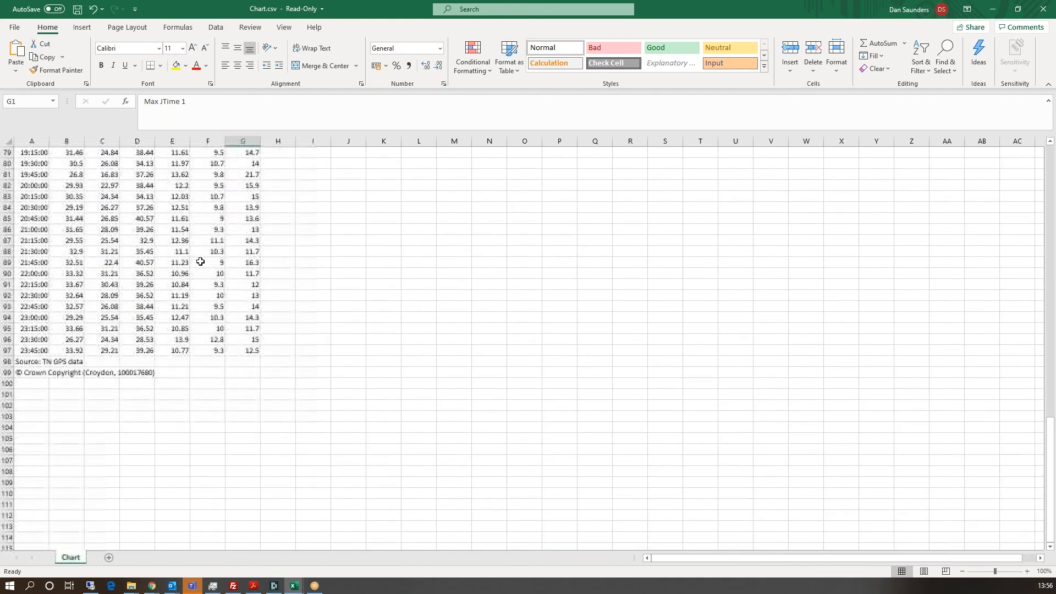
scroll(201, 261, up, 14)
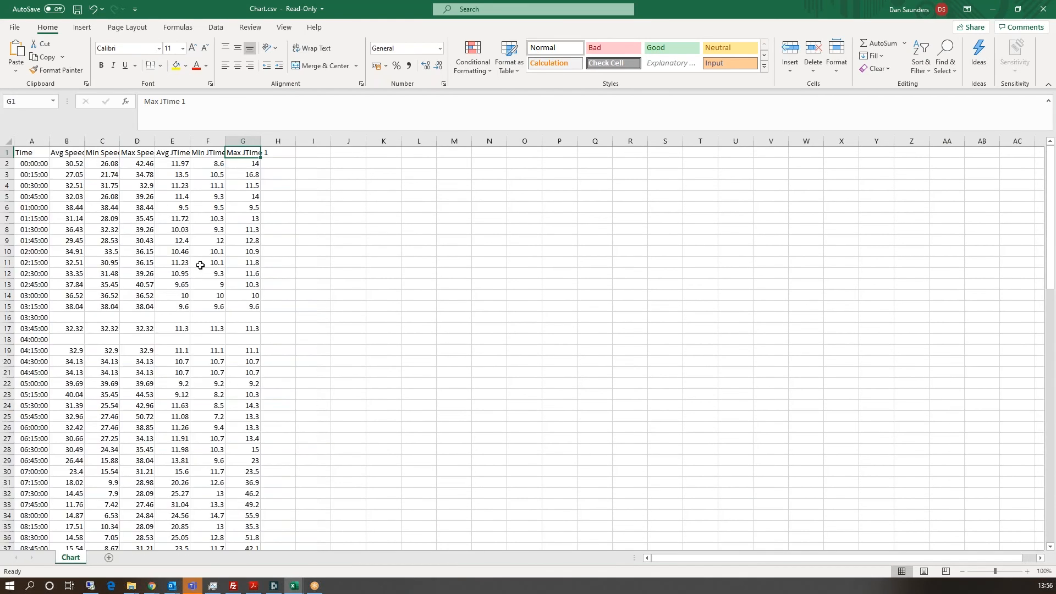
Step: Close Excel and the chart panel, then zoom out over Croydon
click(1042, 6)
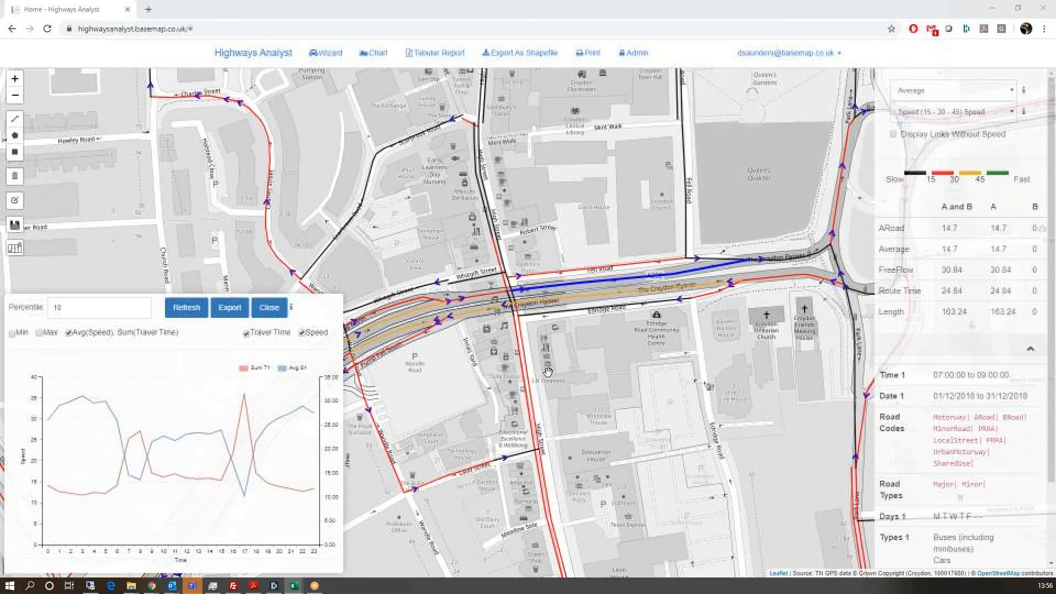
click(266, 313)
scroll(532, 358, down, 3)
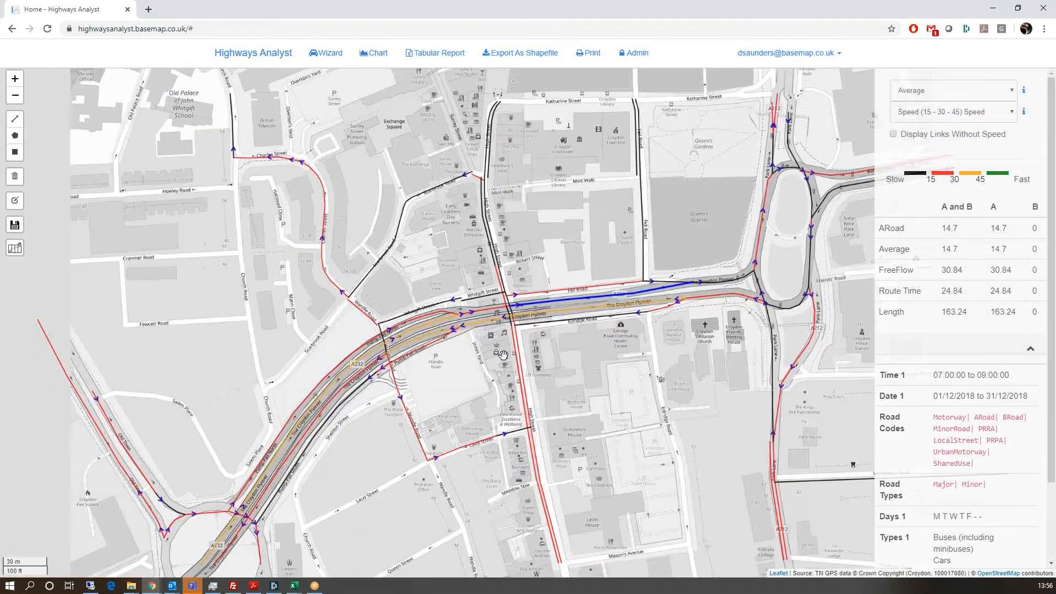
scroll(532, 358, down, 2)
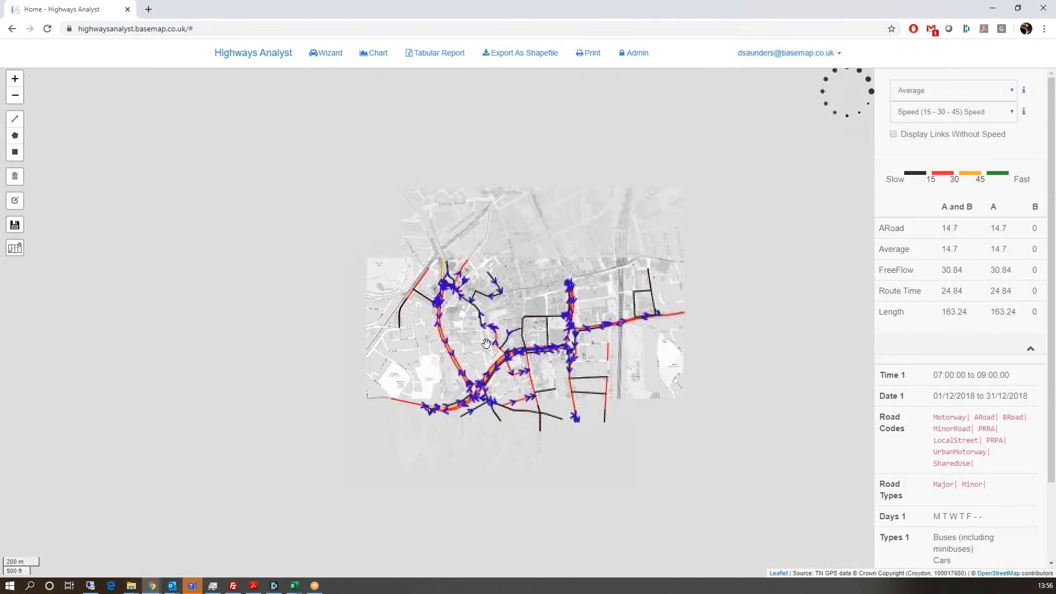
Step: Clear the route and selected links, then draw a 405 ha rectangle over central Croydon
click(24, 181)
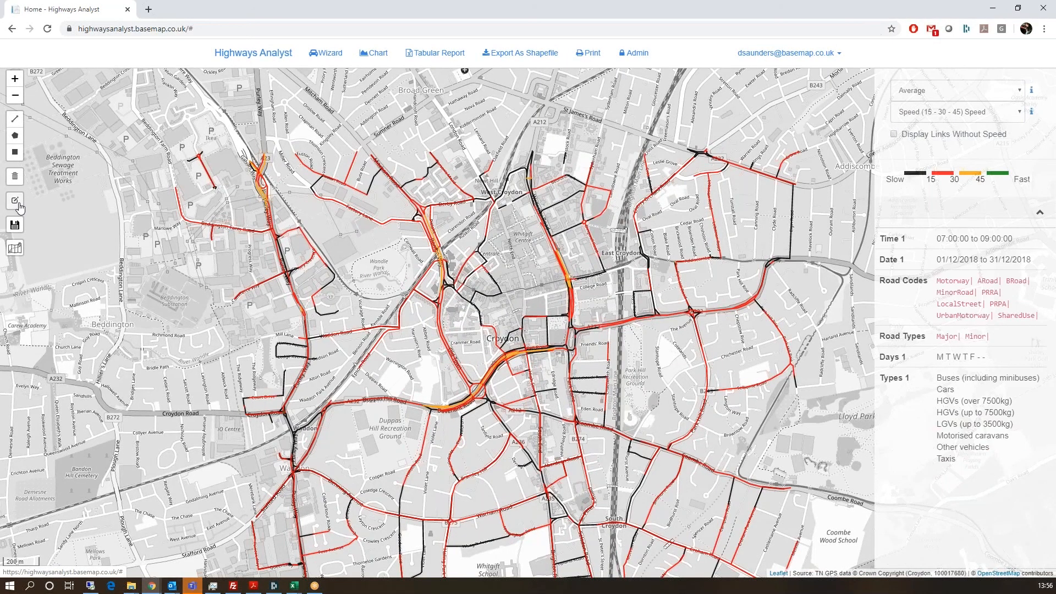
click(20, 208)
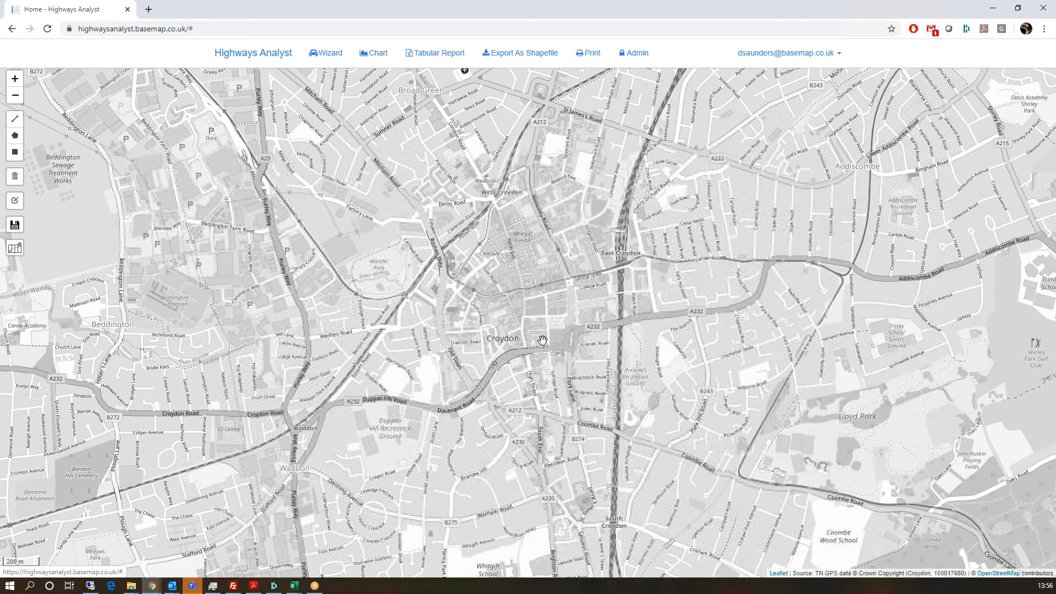
click(15, 154)
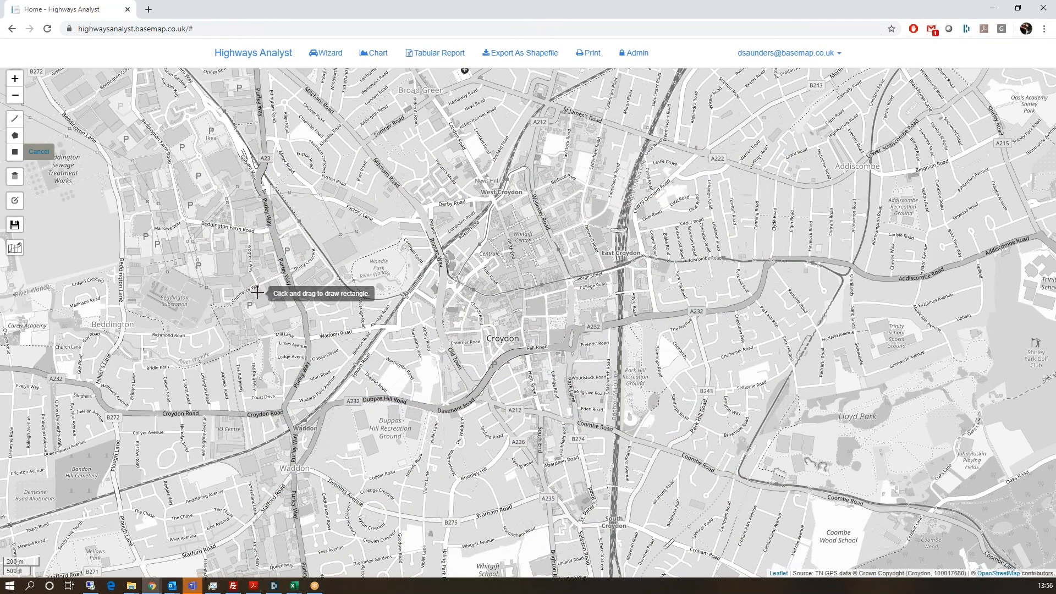
mouse_move(394, 197)
mouse_down()
mouse_move(781, 544)
mouse_move(835, 509)
mouse_up()
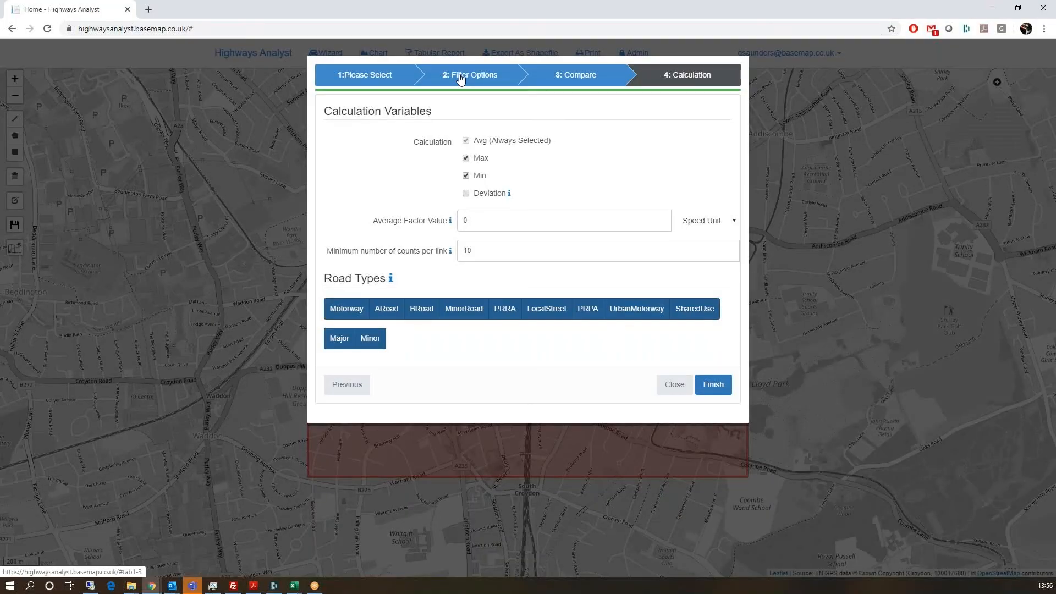
Step: Go back to the wizard's filter options and set the start date to 01/12/2018
click(366, 77)
click(456, 73)
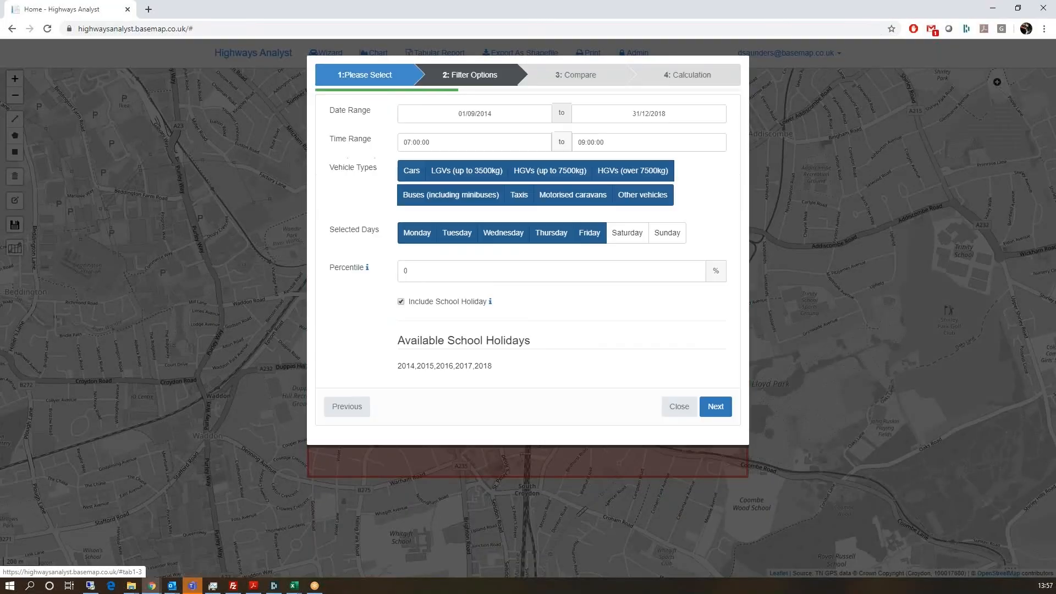
click(500, 114)
click(462, 136)
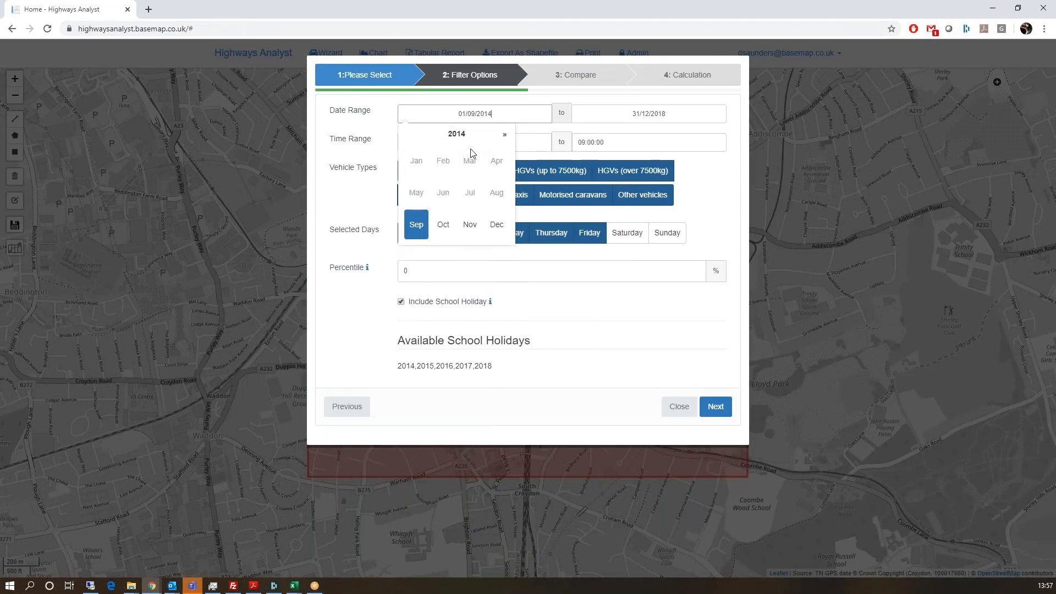
click(465, 135)
click(443, 231)
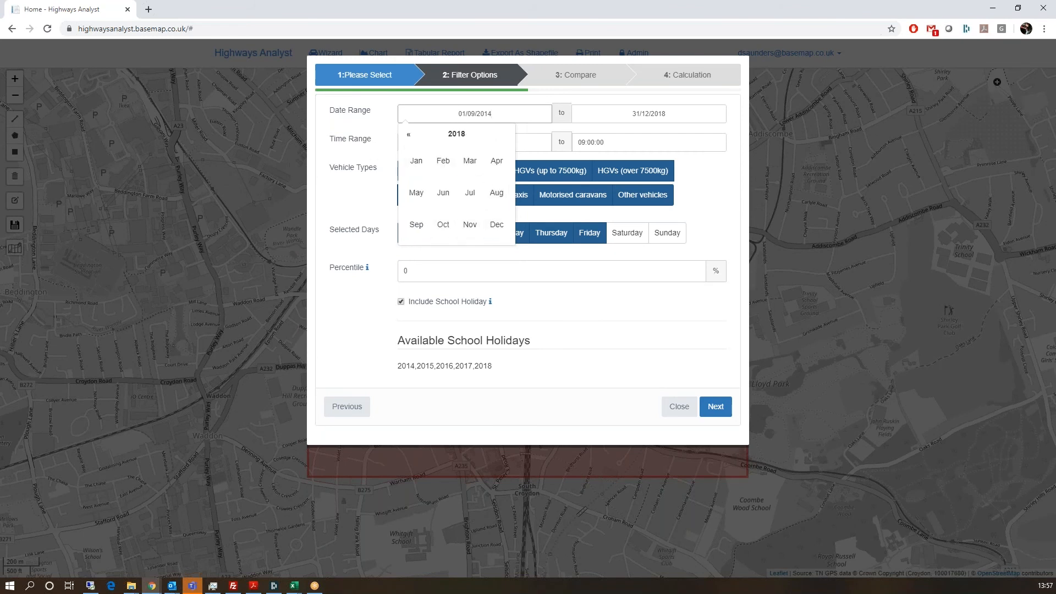
click(496, 225)
click(506, 168)
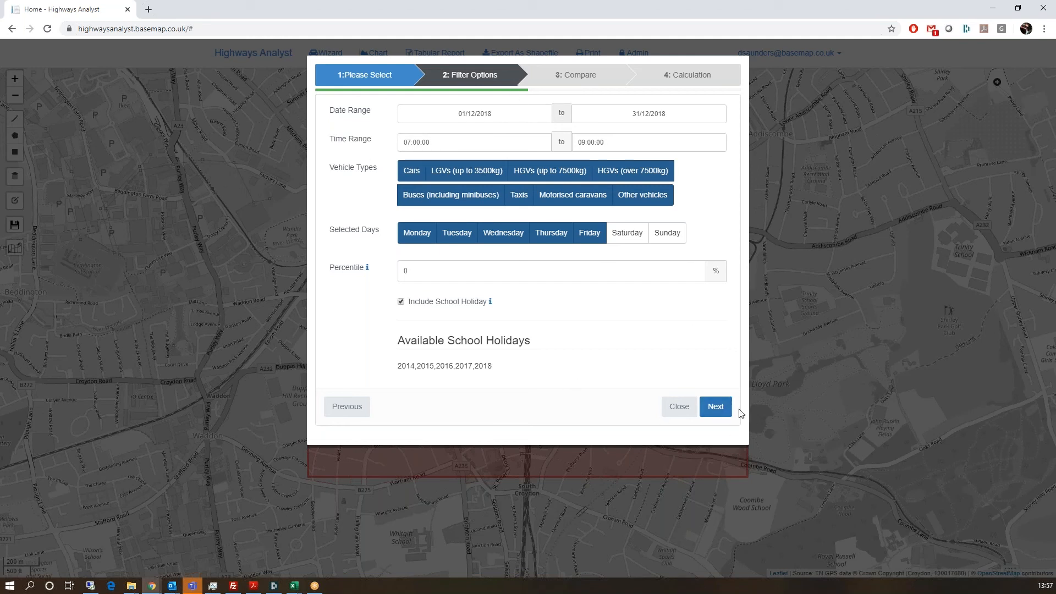
Step: Enable comparison with a 17:00:00–19:00:00 period, weekdays only, and continue to the calculation step
click(715, 406)
click(368, 114)
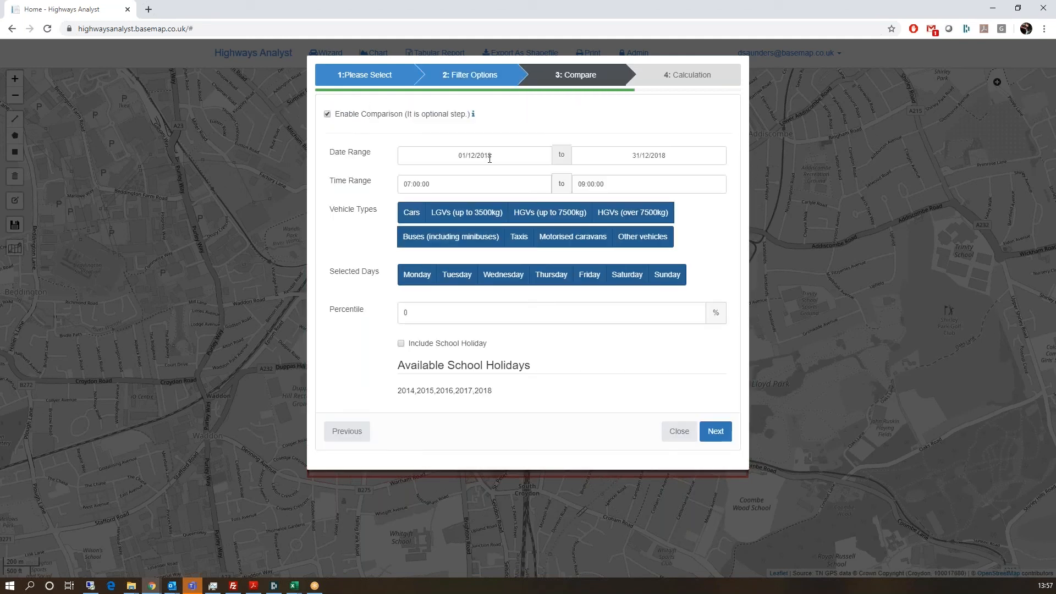
click(455, 185)
scroll(488, 275, down, 8)
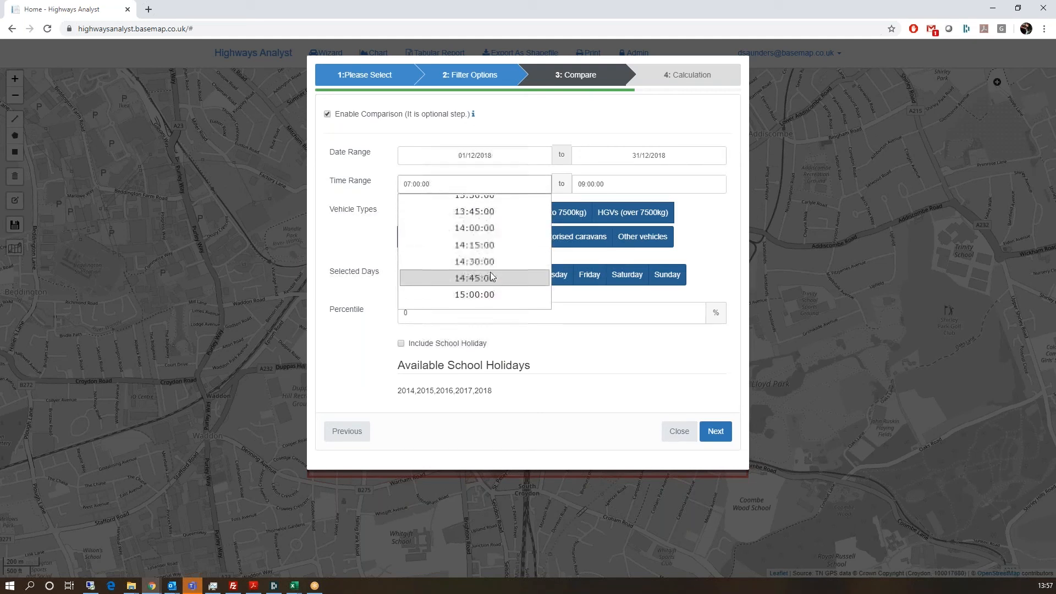
scroll(490, 275, down, 4)
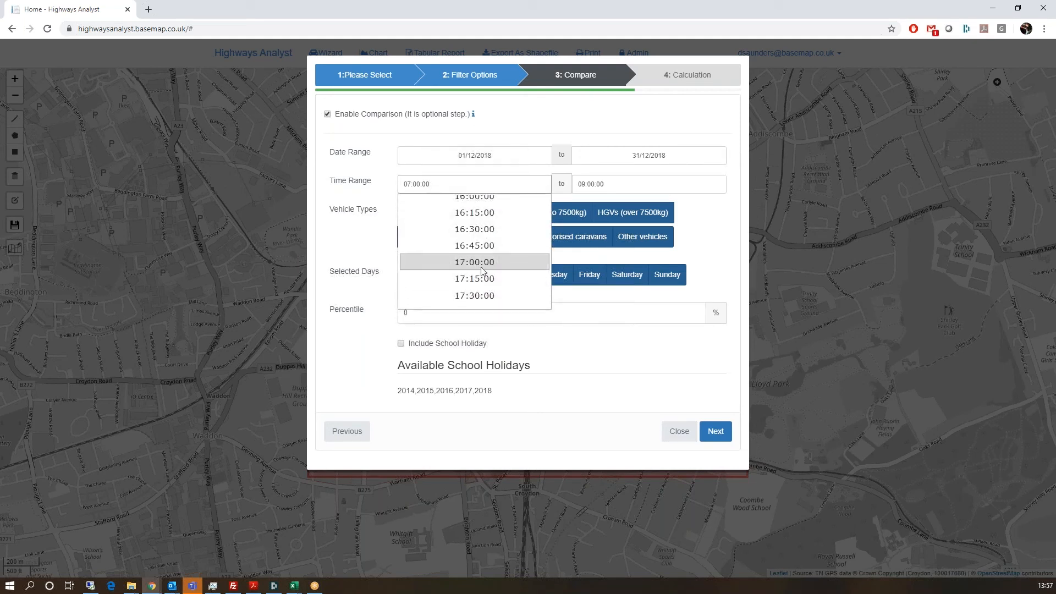
click(482, 263)
click(617, 184)
scroll(624, 264, down, 12)
scroll(627, 275, up, 2)
click(637, 262)
click(629, 275)
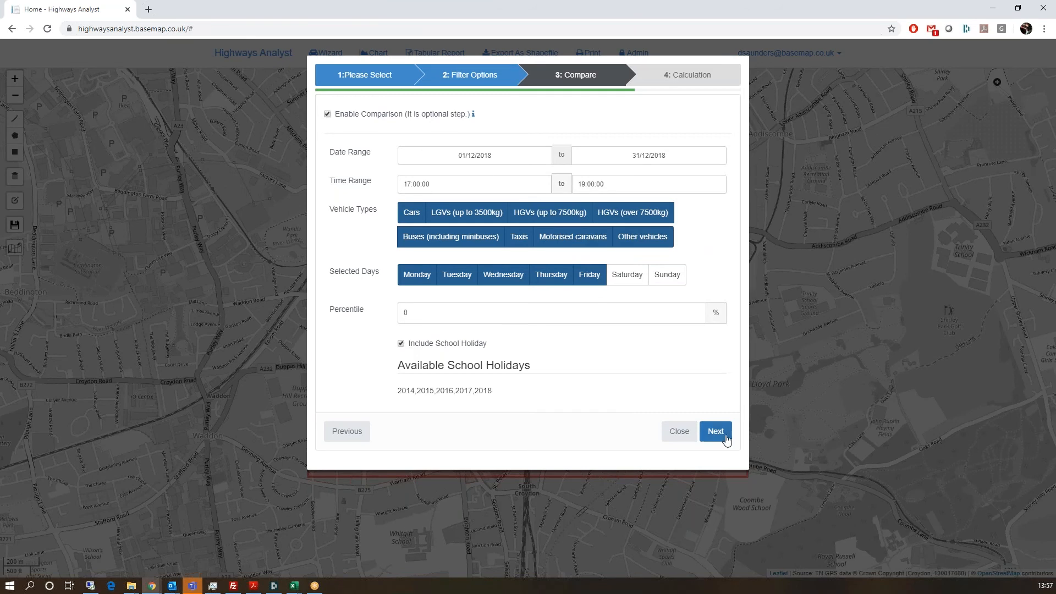
click(729, 440)
Step: Run the speed calculation and pan the map over central Croydon
click(714, 384)
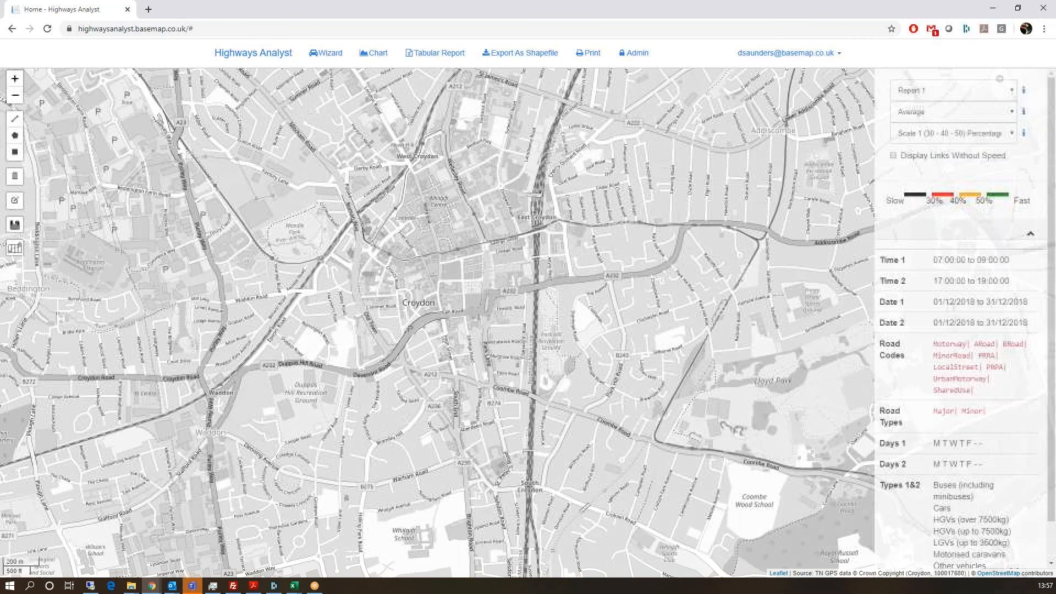
scroll(409, 385, up, 1)
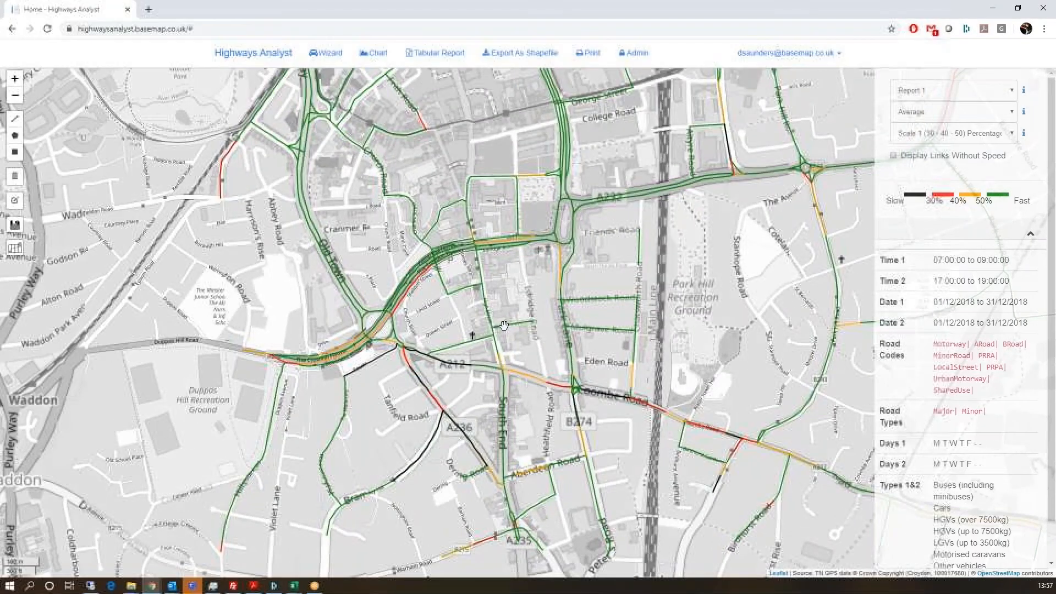
scroll(598, 313, up, 1)
scroll(637, 270, down, 1)
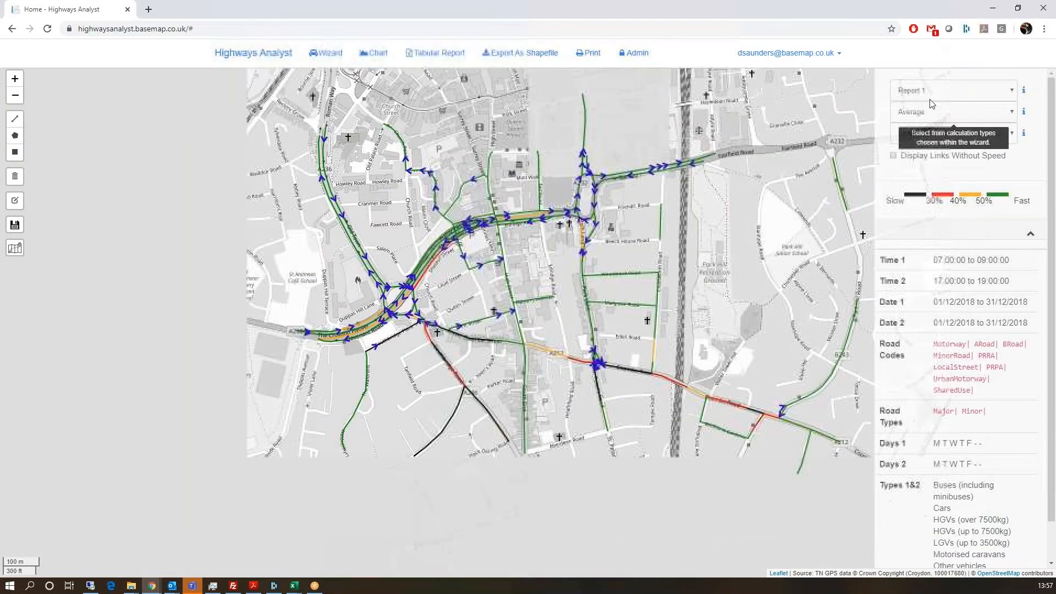
drag(774, 210, 773, 354)
Step: Show Report 2 speeds, then switch the map to the Report 1 to 2 comparison
click(933, 92)
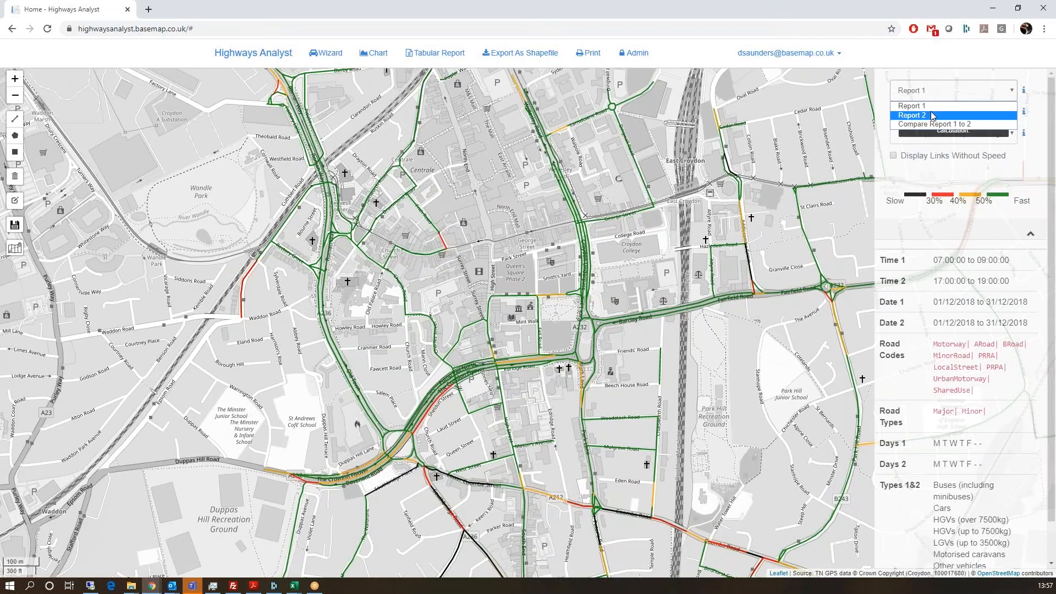
click(933, 114)
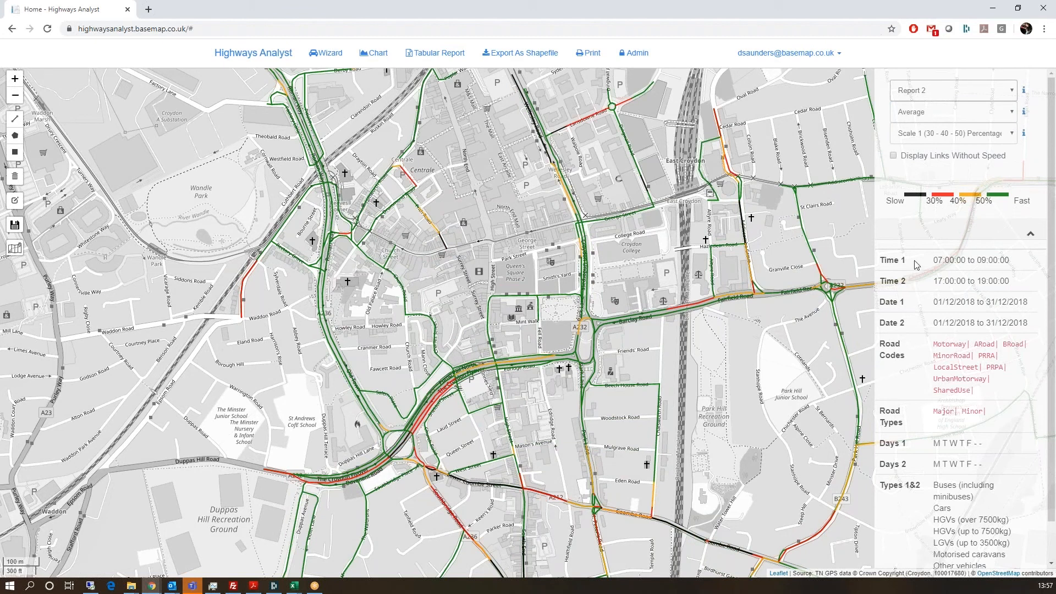
click(943, 94)
click(942, 126)
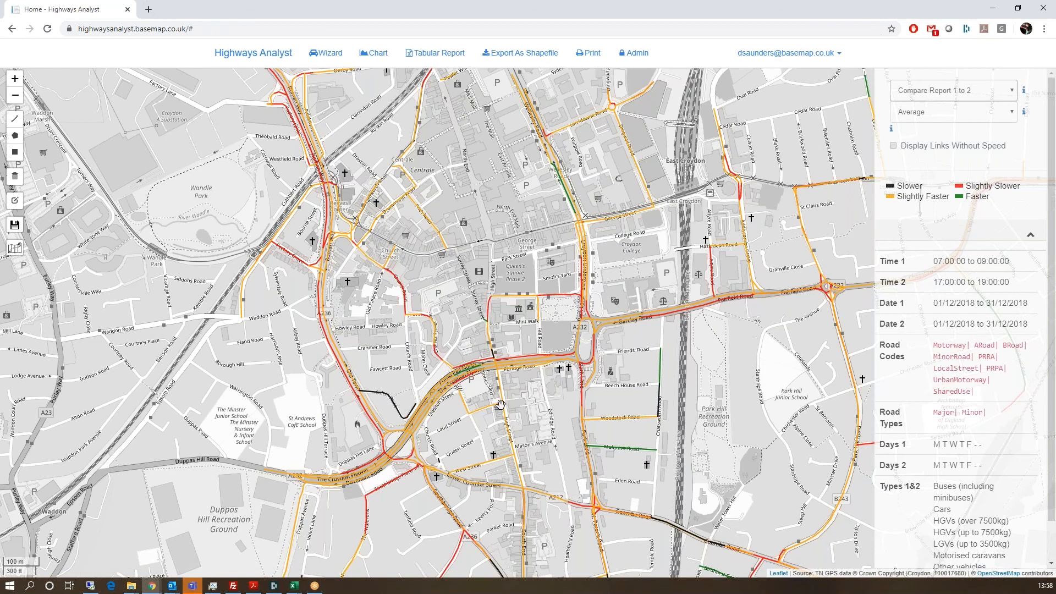
Step: Switch to Report 1 and rectangle-select the links around the Croydon Flyover
scroll(501, 405, up, 1)
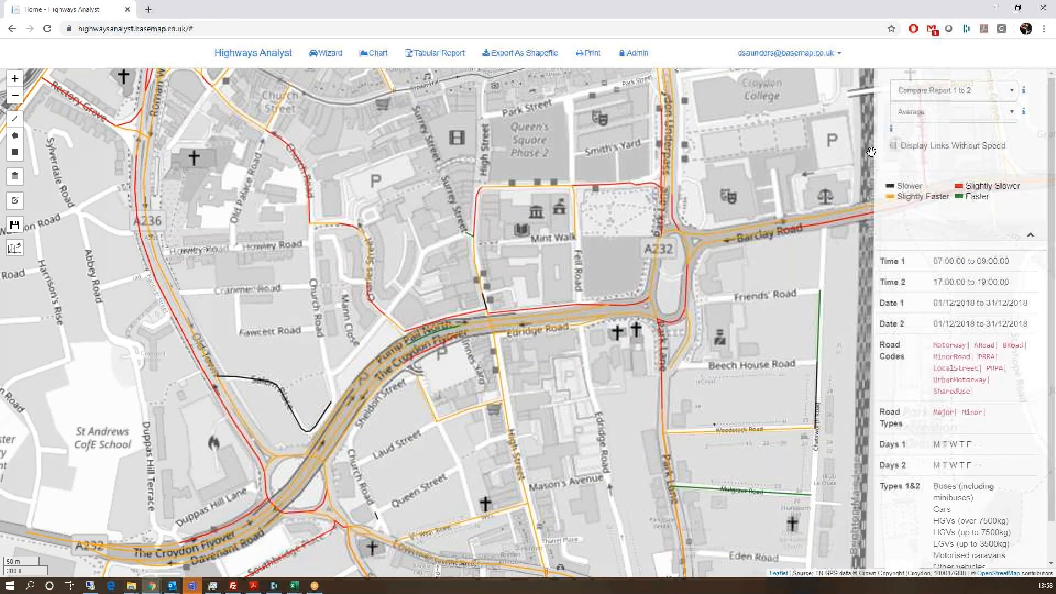
click(935, 91)
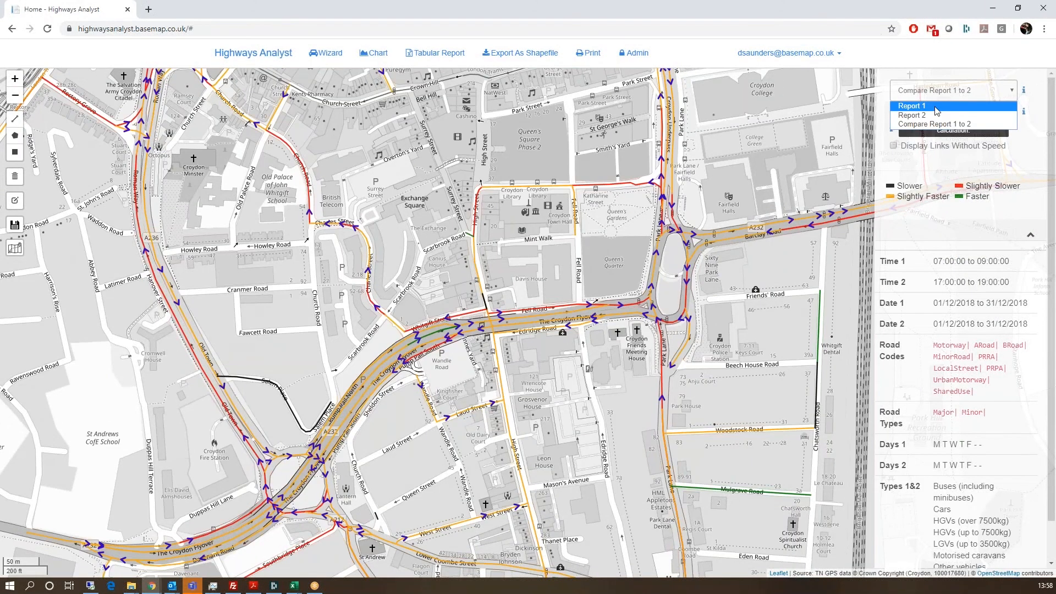
click(936, 106)
click(15, 151)
drag(355, 272, 726, 370)
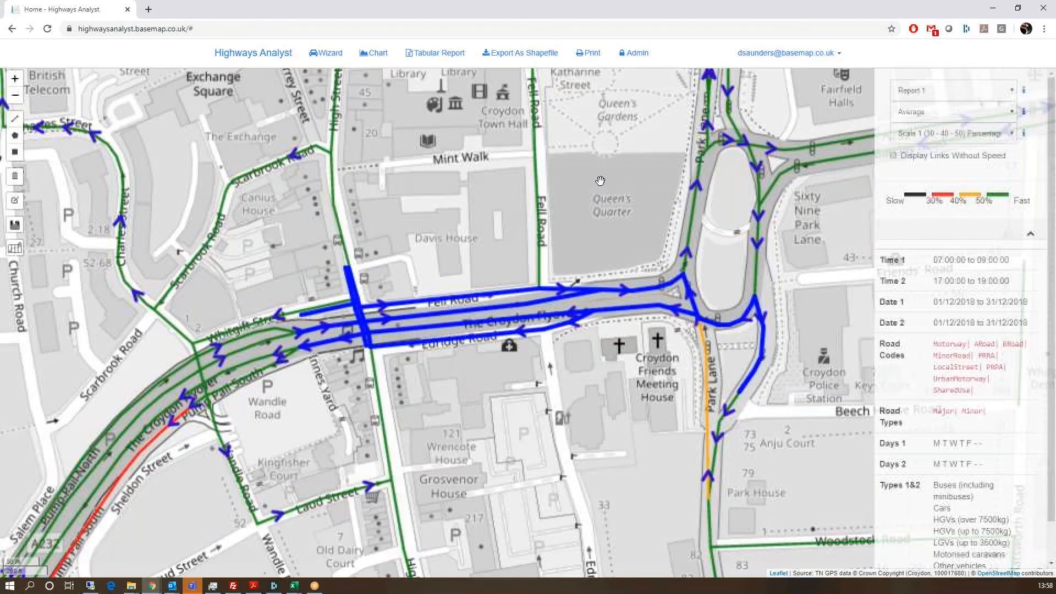
Step: Generate a Selected Links tabular report, download it and open the CSV in Excel
click(434, 53)
click(552, 128)
click(364, 211)
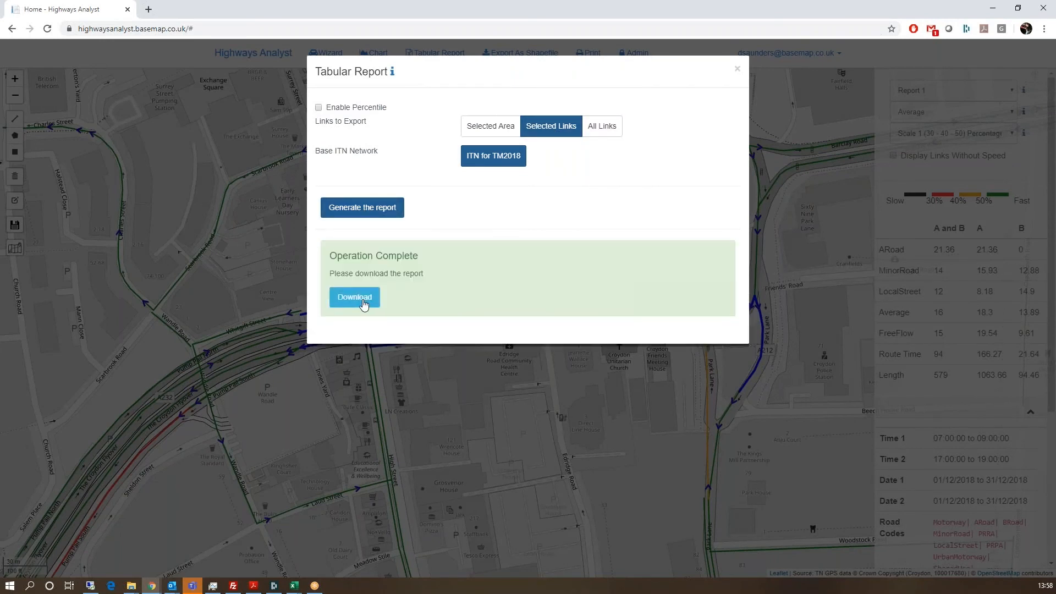
click(363, 303)
click(38, 564)
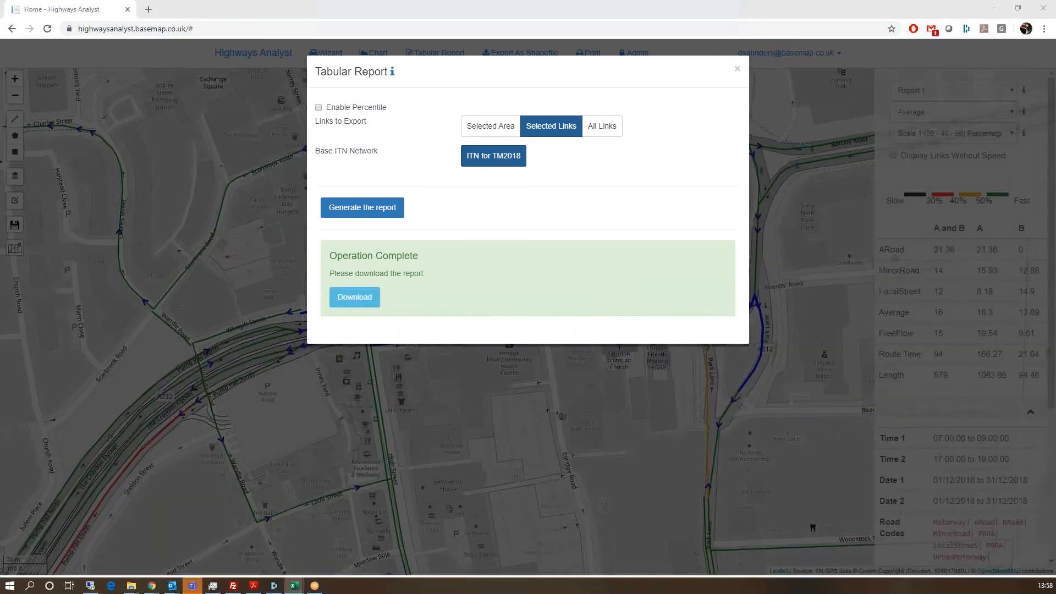
drag(762, 493, 506, 0)
Step: Inspect the AVG_1-2_A, AVG_1_A and AVG_2_A values, including row 10's link data
click(216, 282)
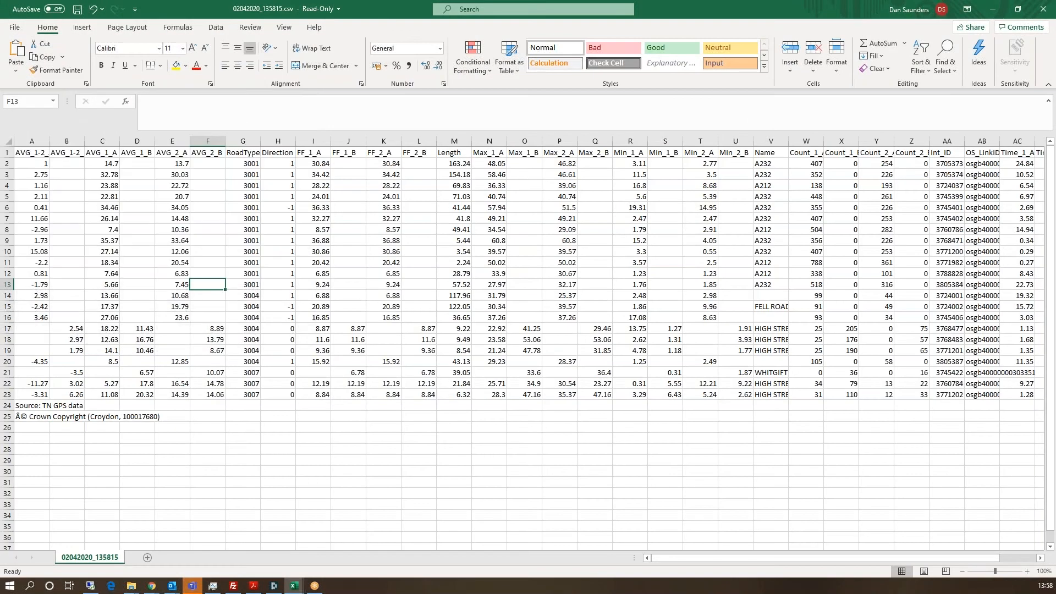
click(30, 154)
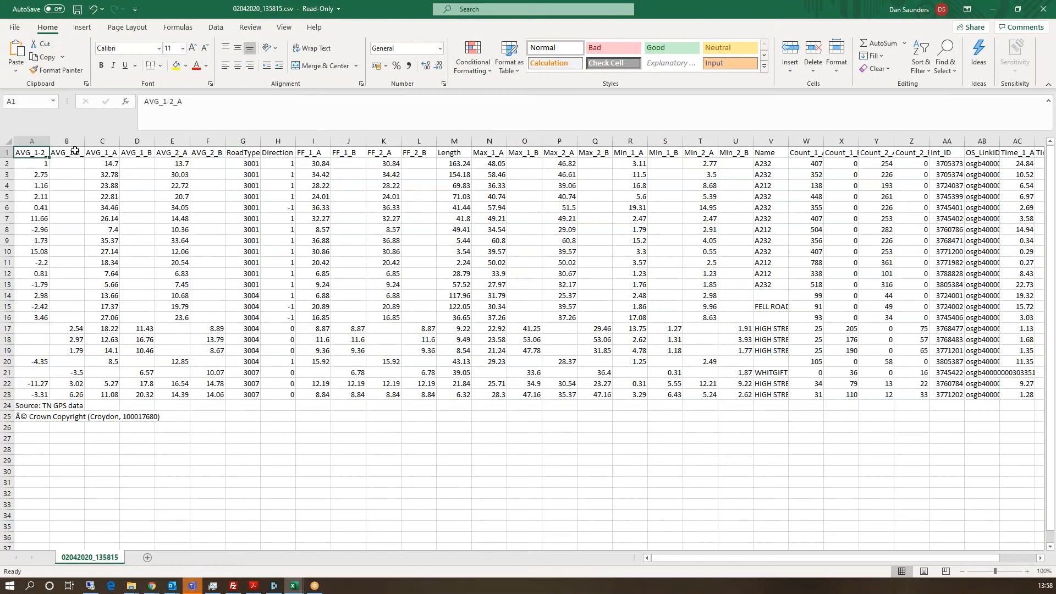
click(102, 150)
click(31, 163)
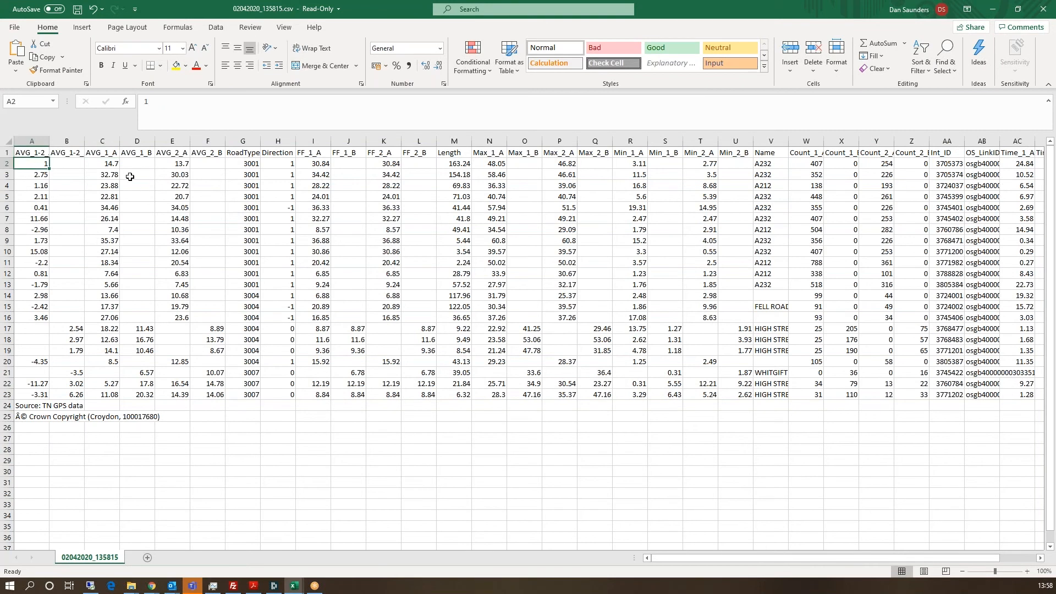
click(101, 163)
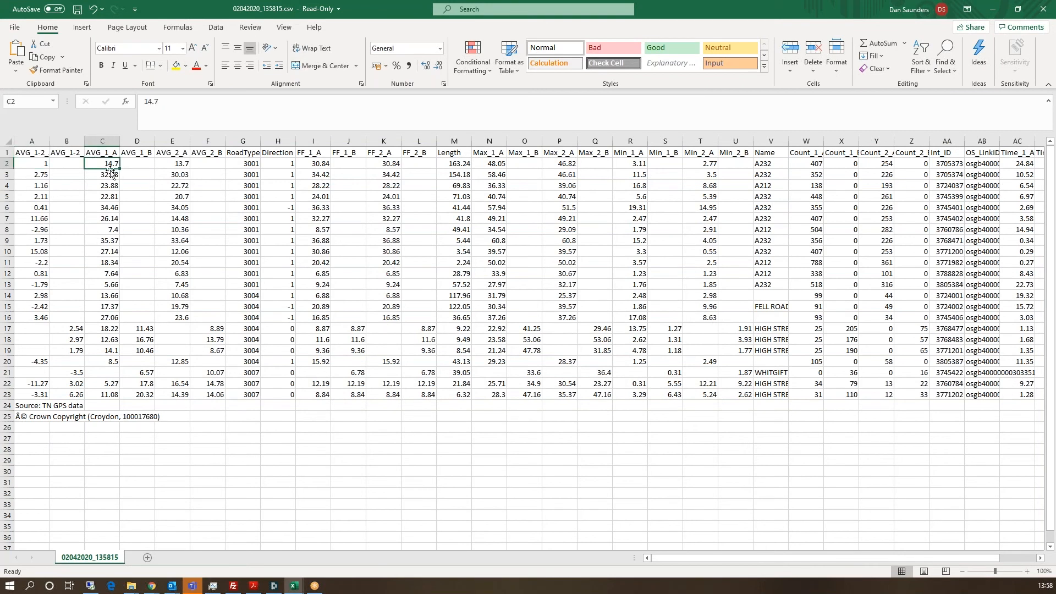
click(160, 162)
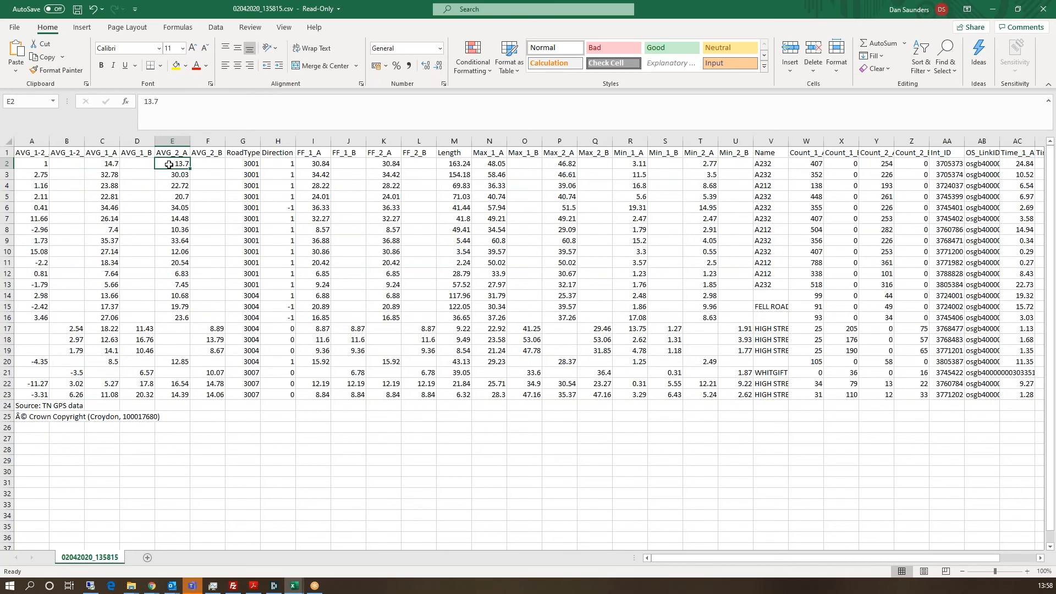
click(31, 163)
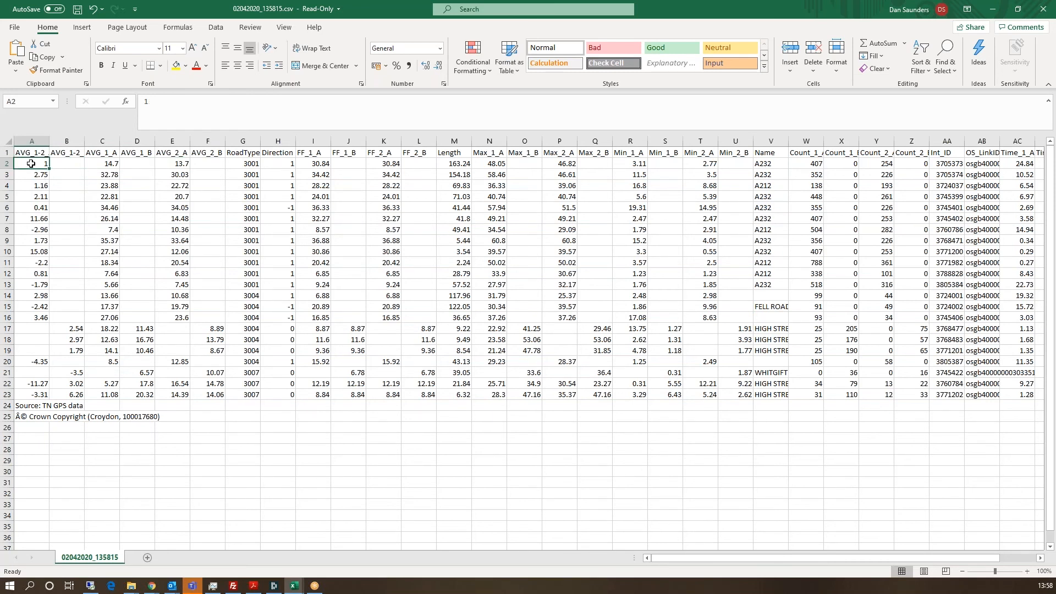
click(31, 218)
click(44, 253)
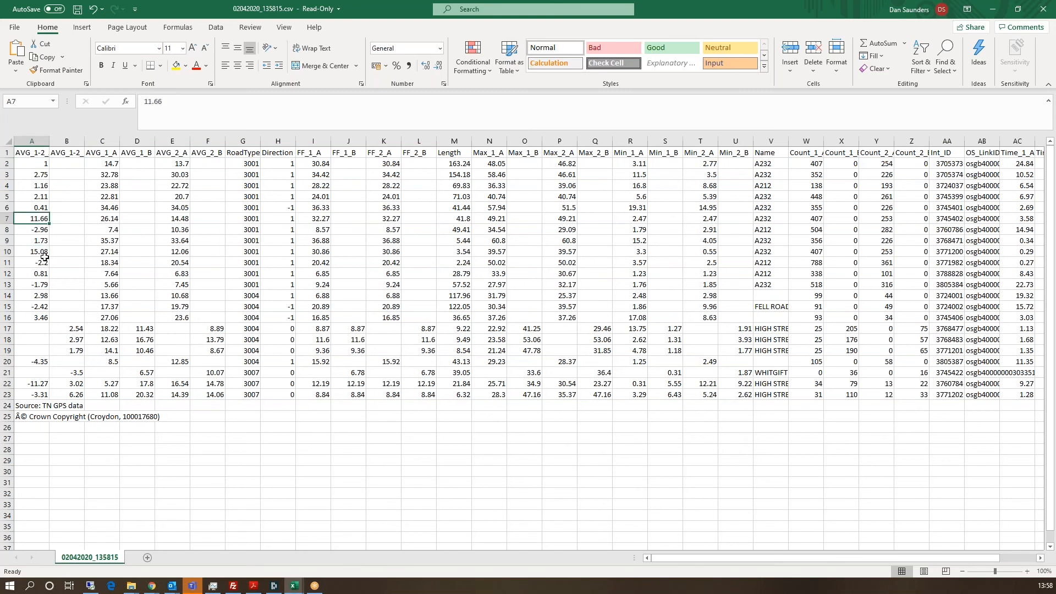
drag(44, 253, 777, 254)
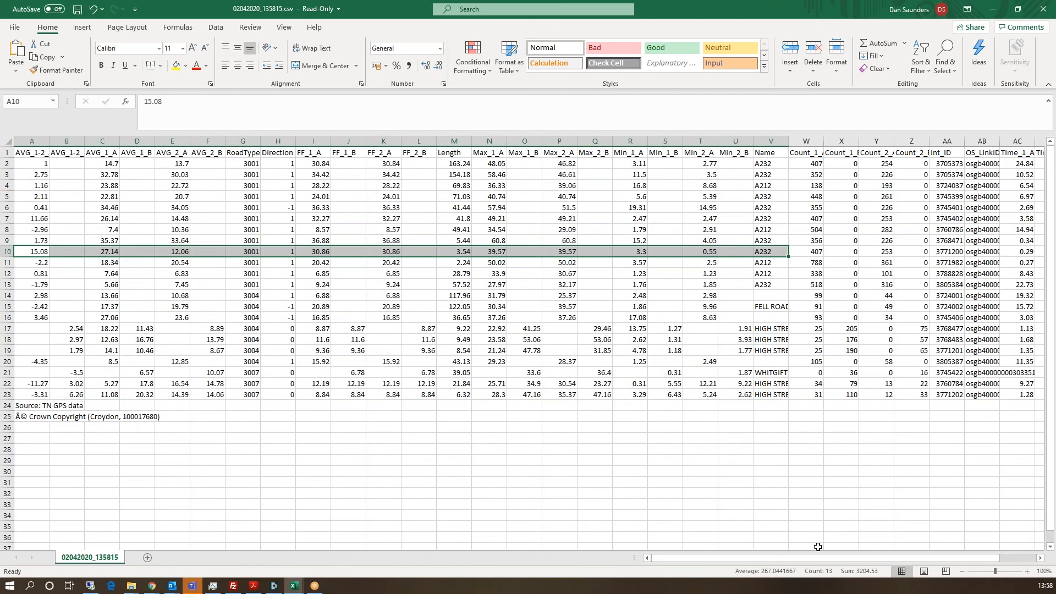
Step: Check the count values in W–Y and Time_1_A/Time_2_A values, then close Excel
scroll(837, 560, right, 1)
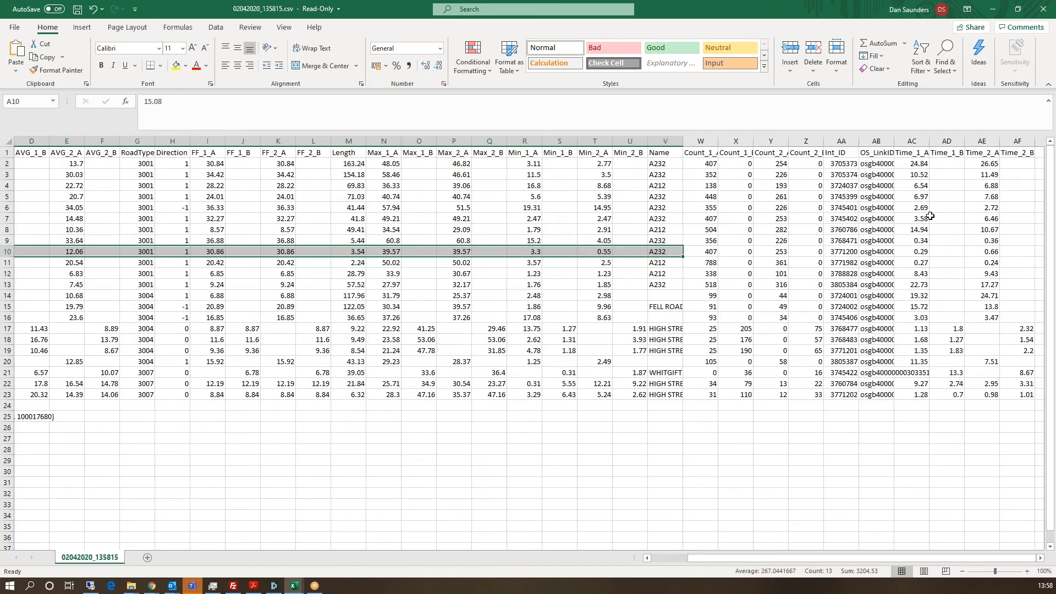
click(781, 186)
click(712, 186)
click(777, 197)
click(920, 177)
click(988, 187)
click(921, 192)
click(977, 190)
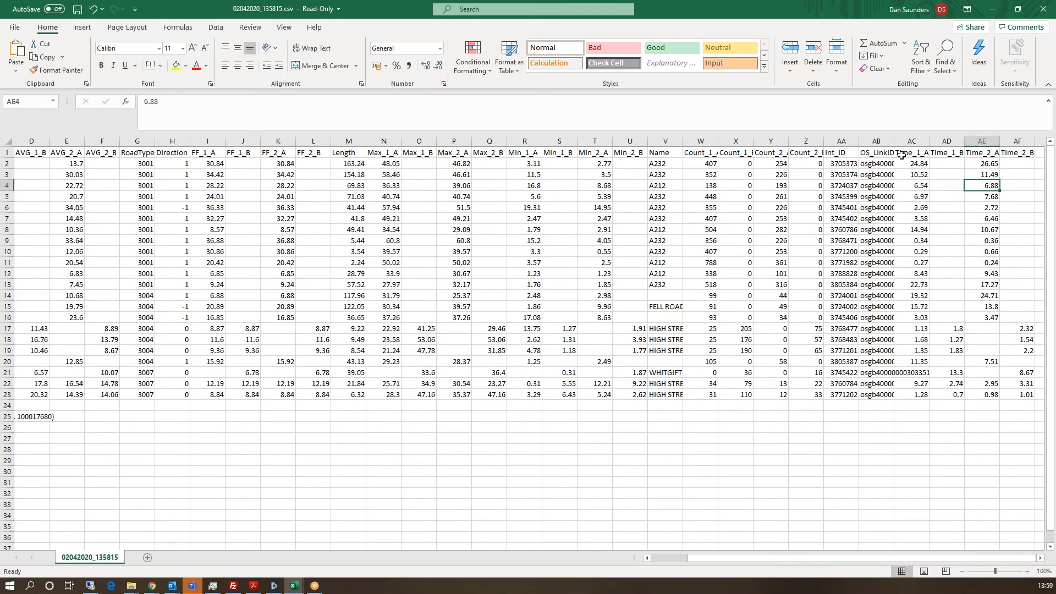
click(1043, 9)
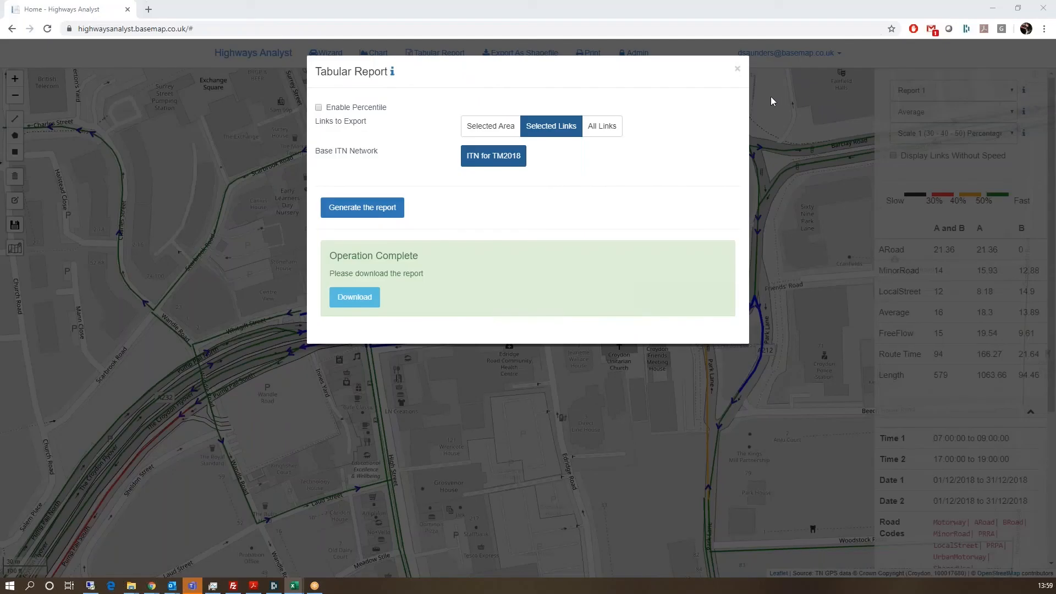
click(610, 128)
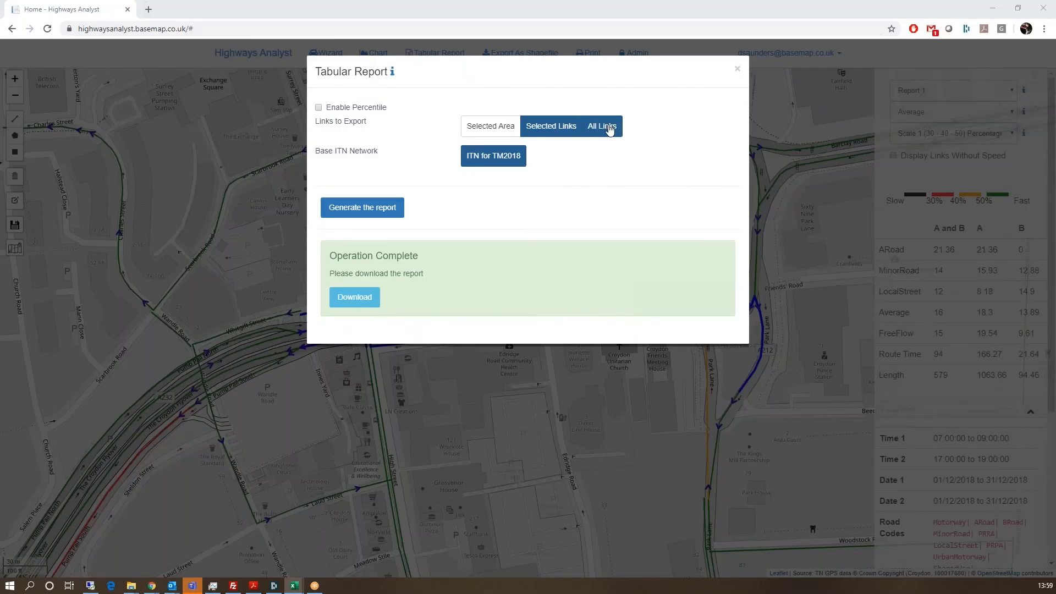
Step: Close the Tabular Report dialog and bring up the Shape Export settings
click(737, 72)
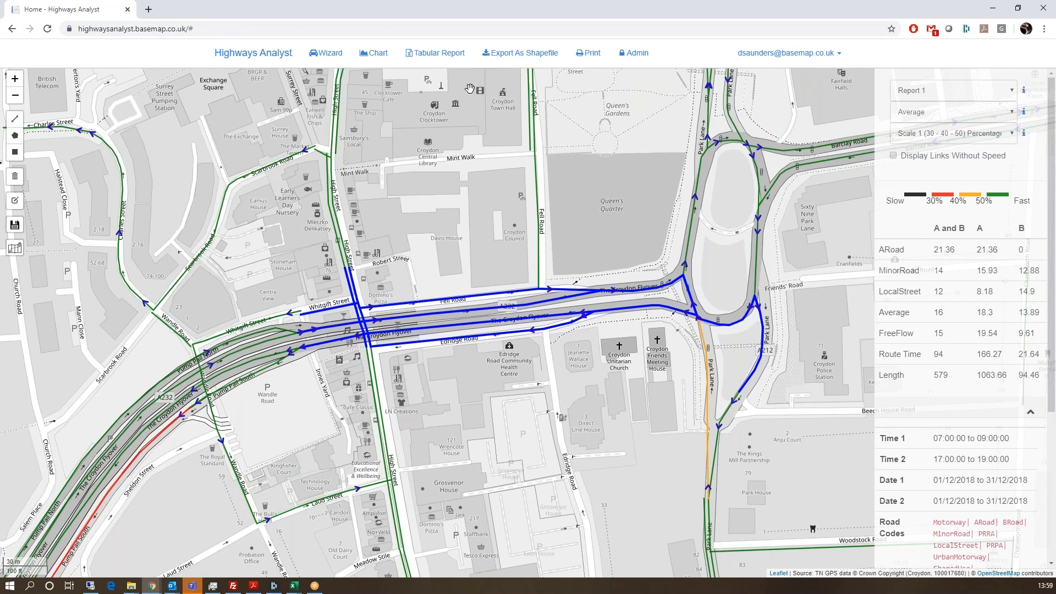
click(521, 53)
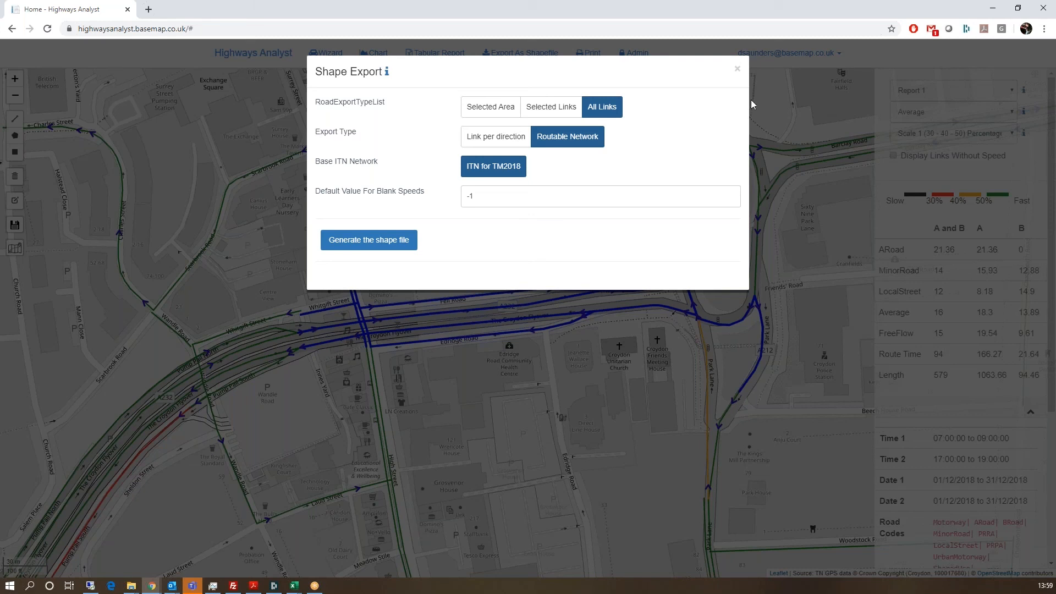
Step: Close Shape Export, clear the selected flyover links and pan back to the flyover
click(737, 68)
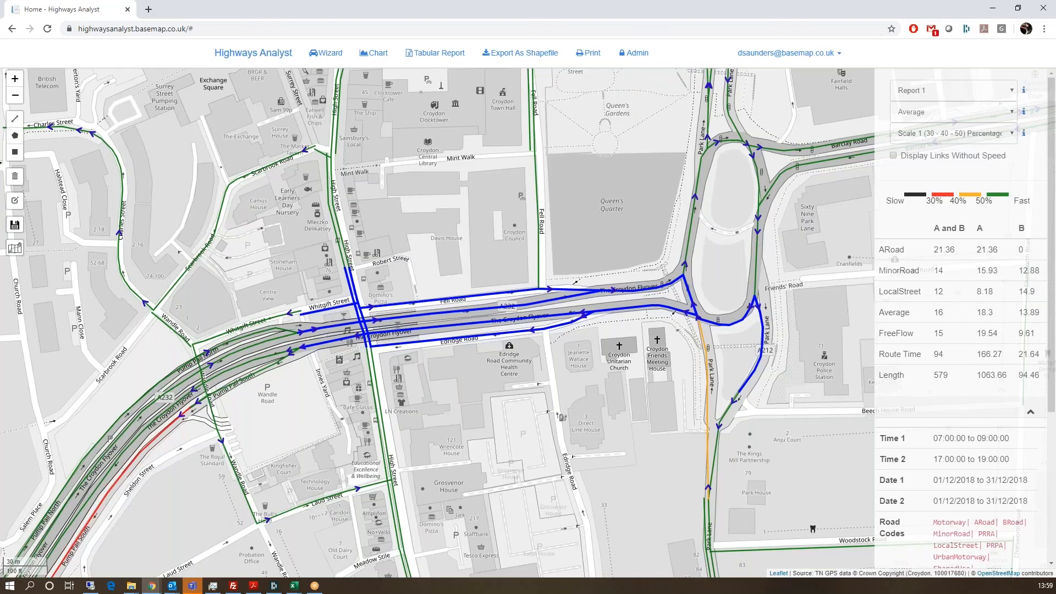
click(13, 179)
scroll(737, 473, up, 4)
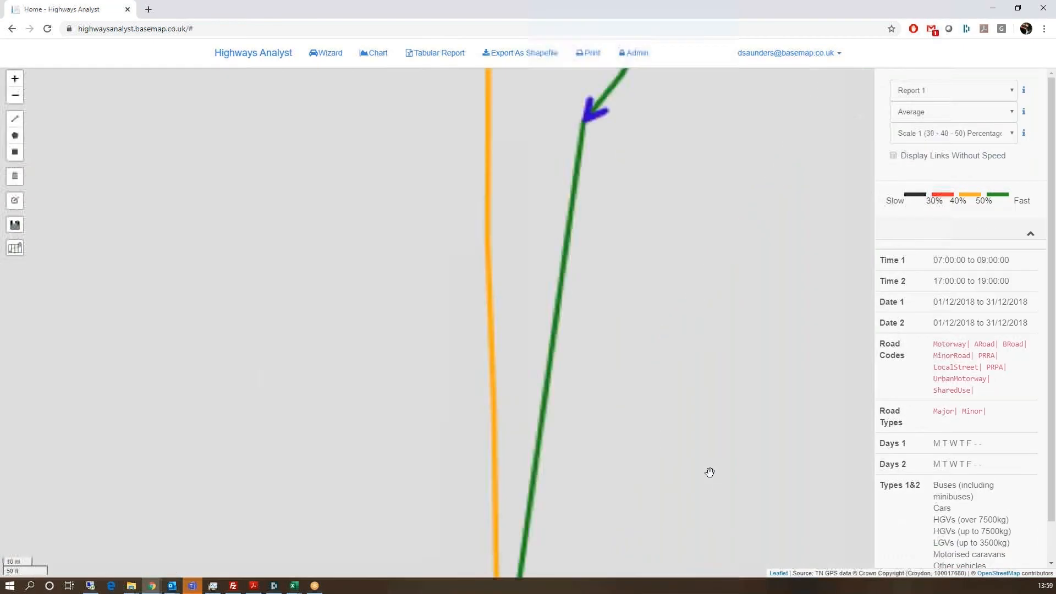
scroll(483, 343, down, 2)
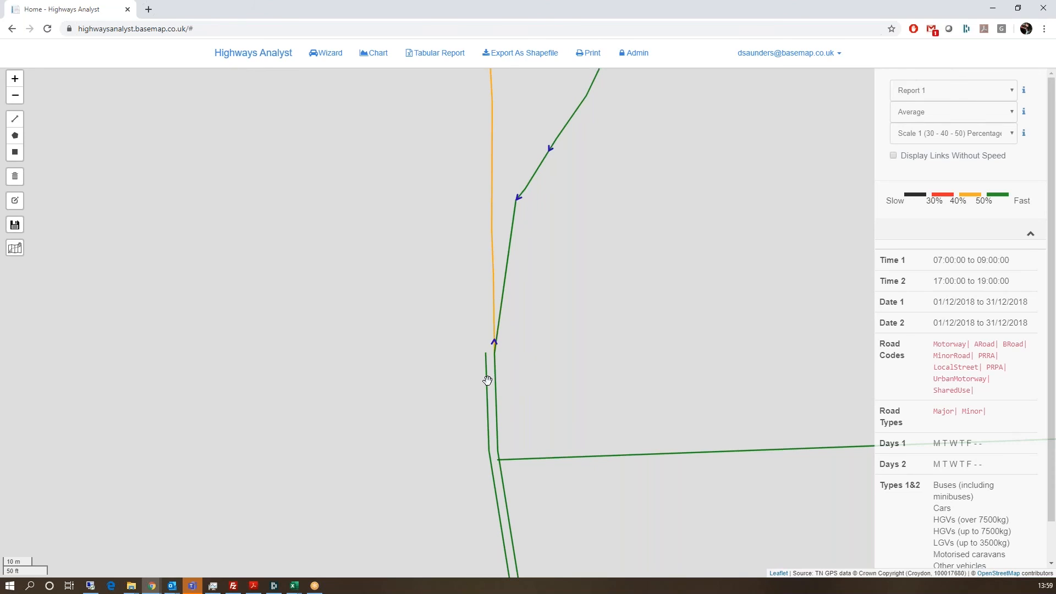
scroll(500, 342, down, 1)
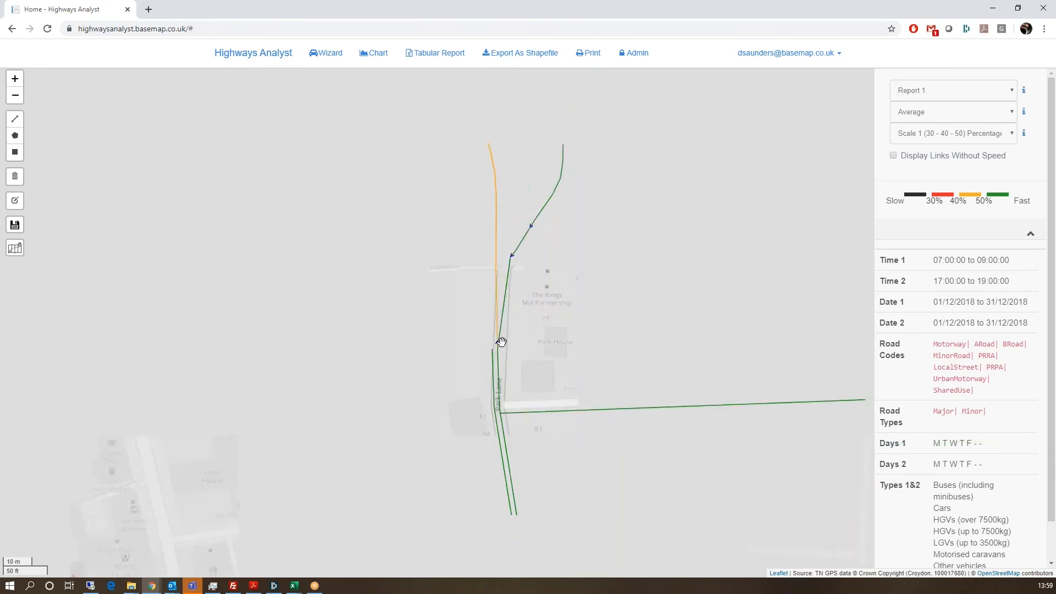
drag(419, 245, 538, 488)
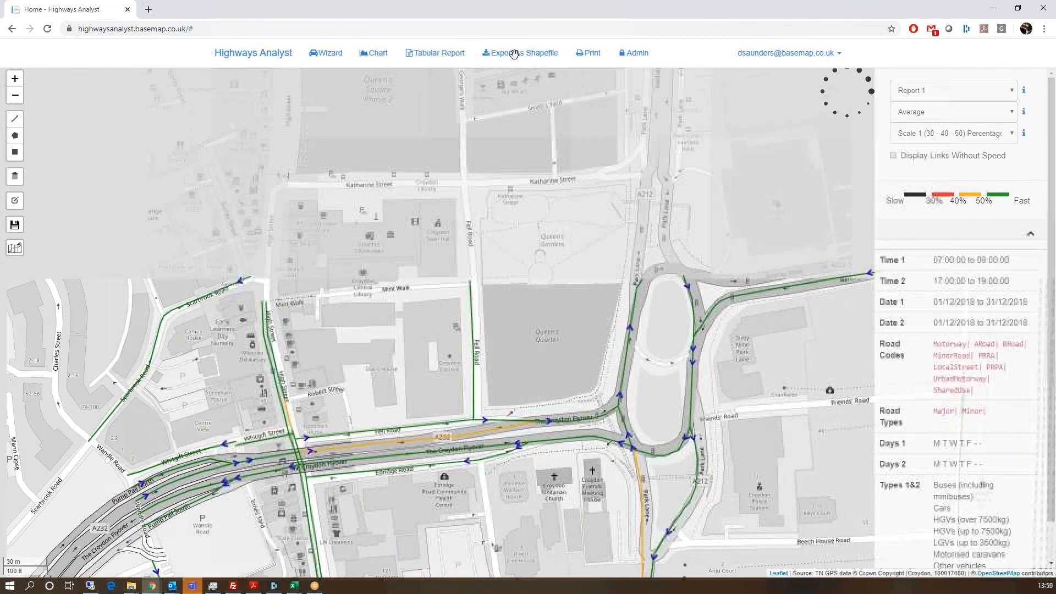
Step: Reopen and close the Shape Export settings, then view the area south of the Flyover
click(520, 53)
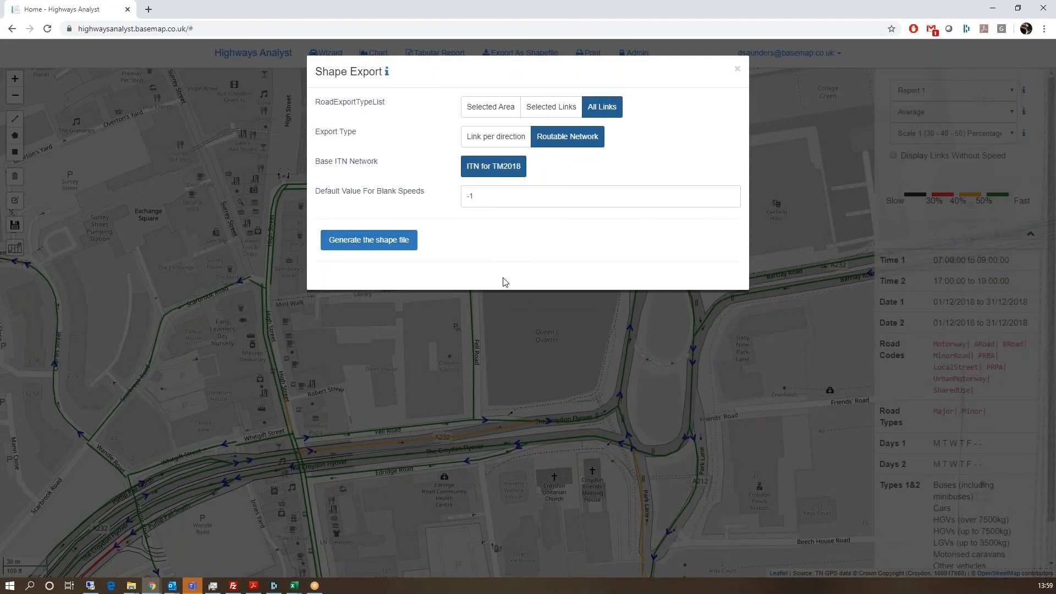
click(737, 69)
drag(631, 376, 649, 202)
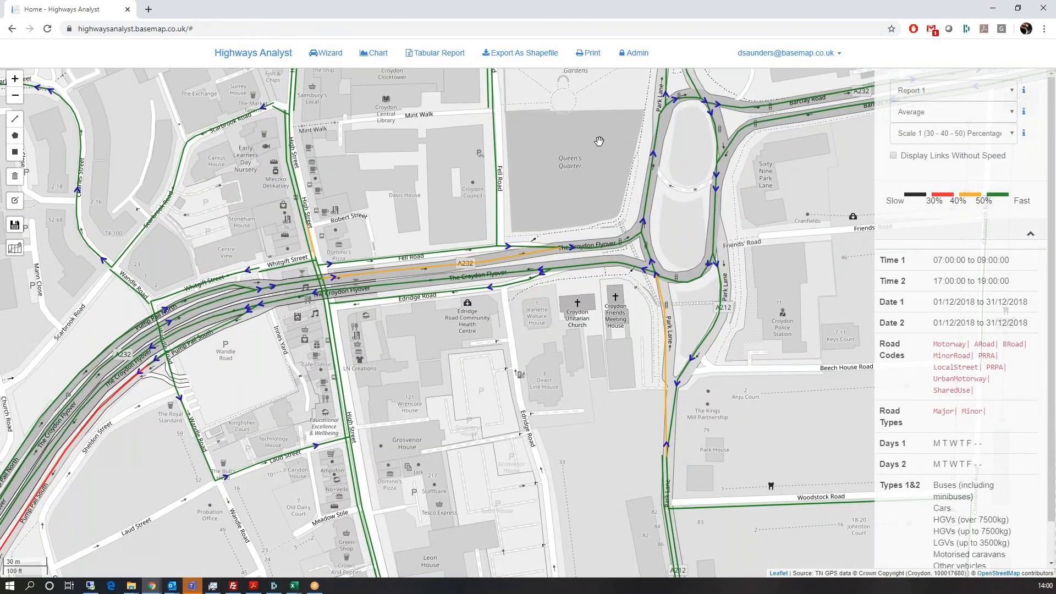
click(591, 65)
click(492, 110)
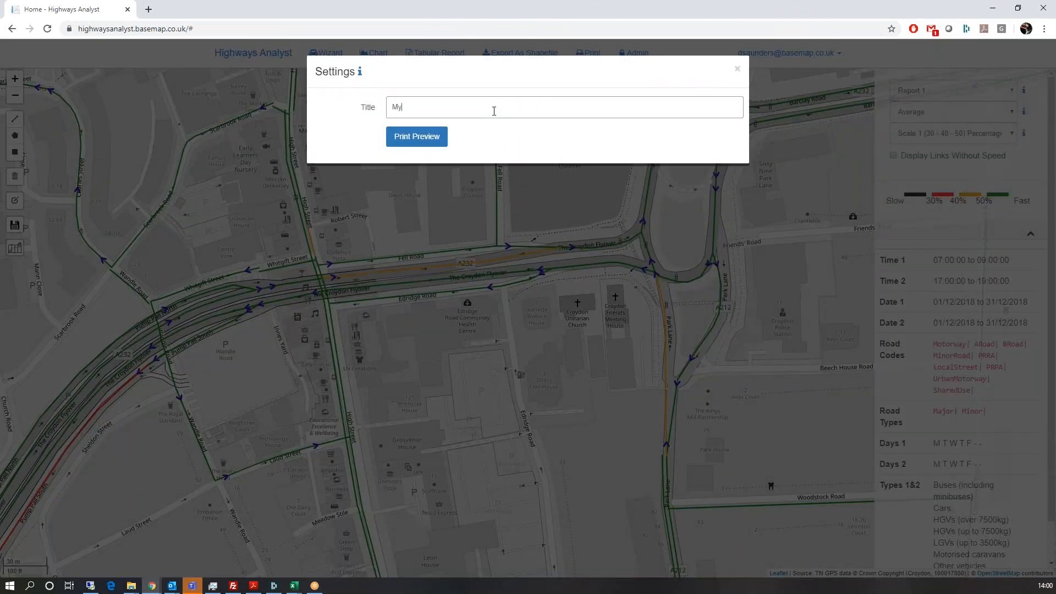
click(434, 136)
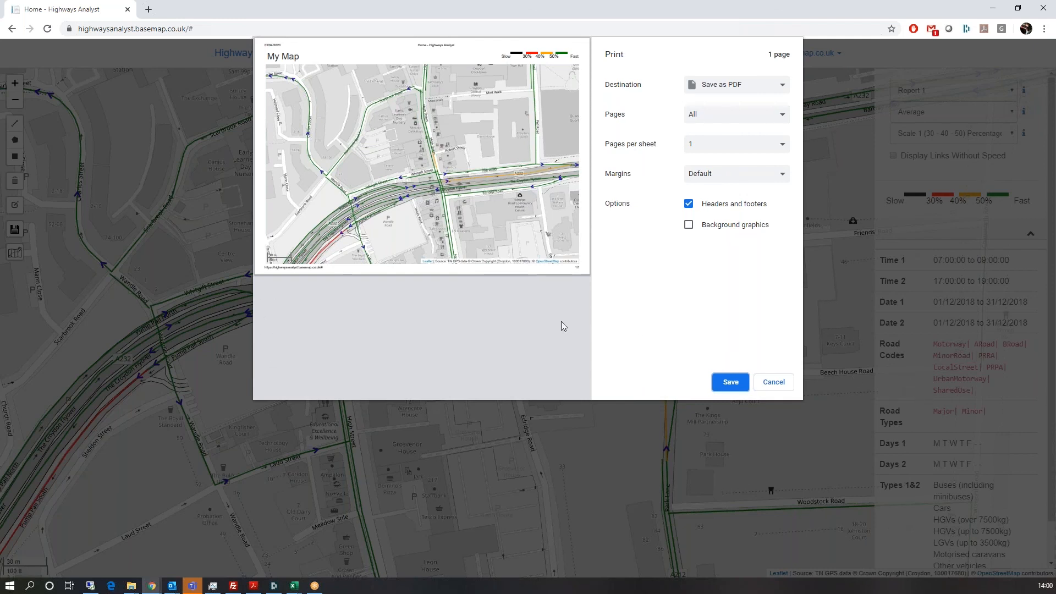
click(773, 382)
click(737, 68)
click(269, 309)
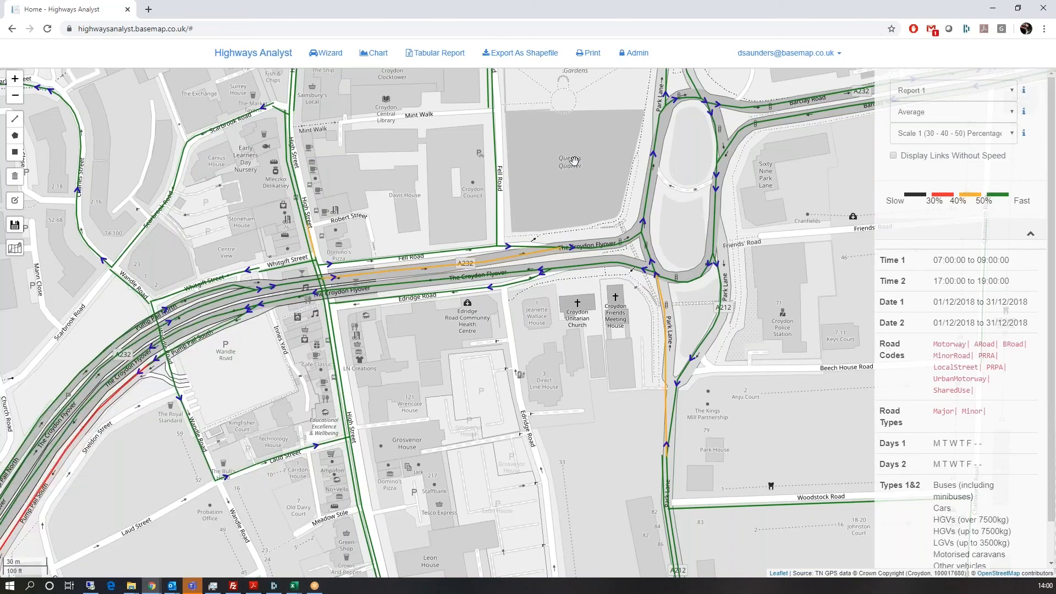
click(757, 63)
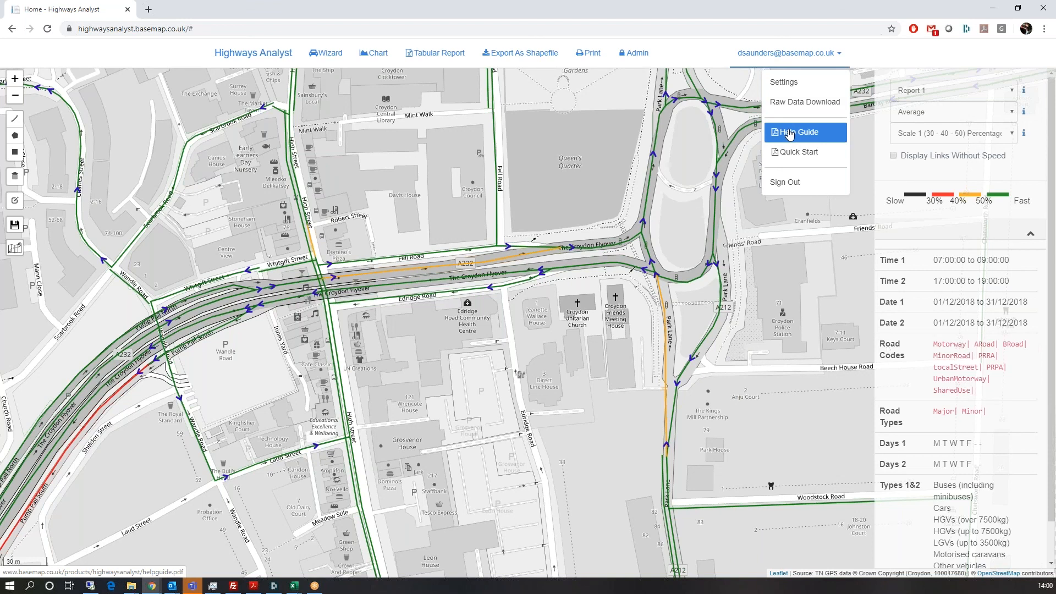
click(781, 83)
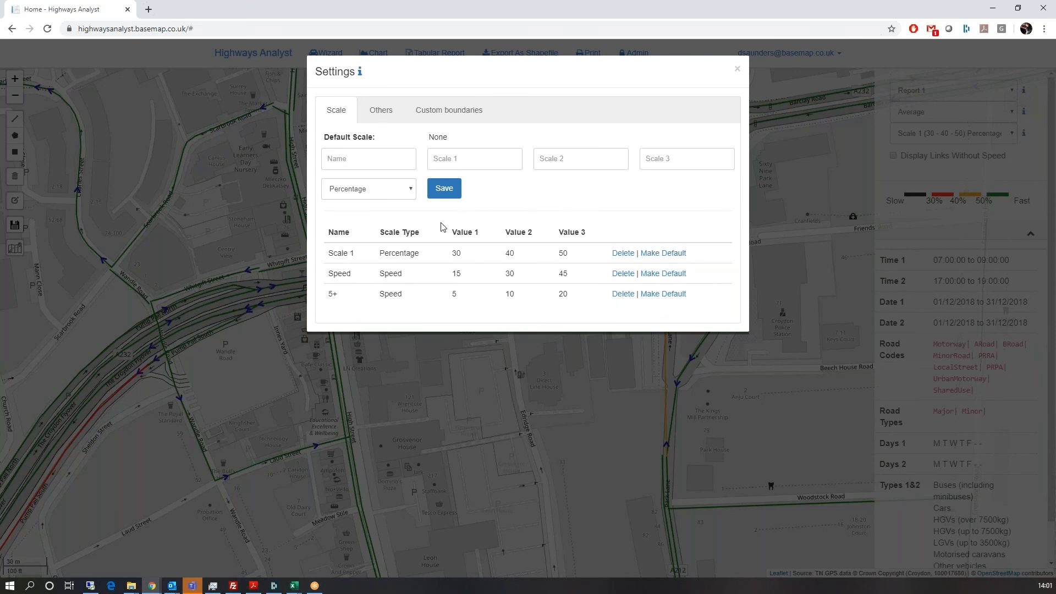
click(379, 112)
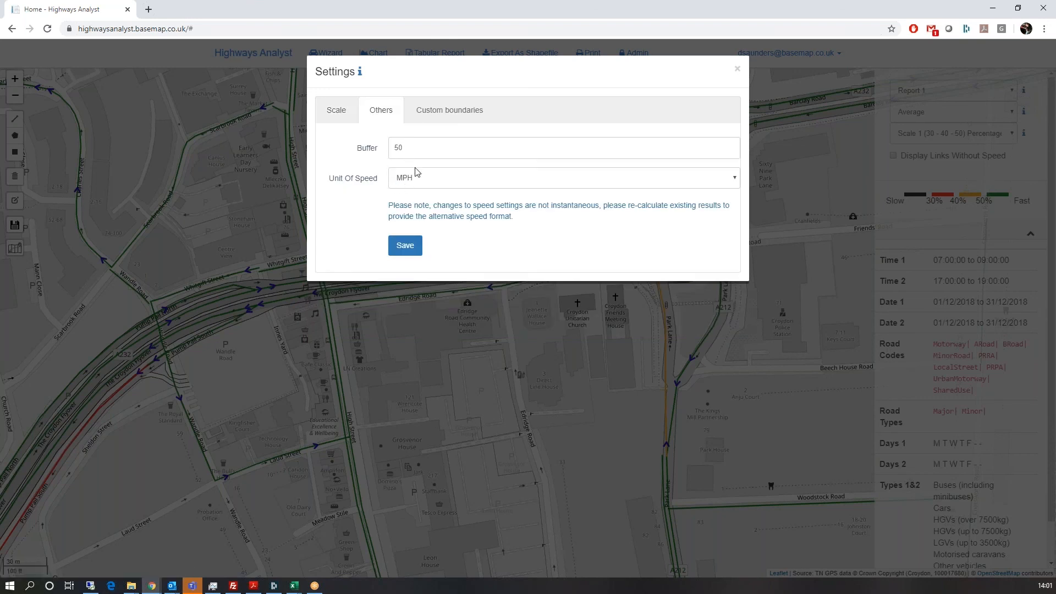
click(449, 110)
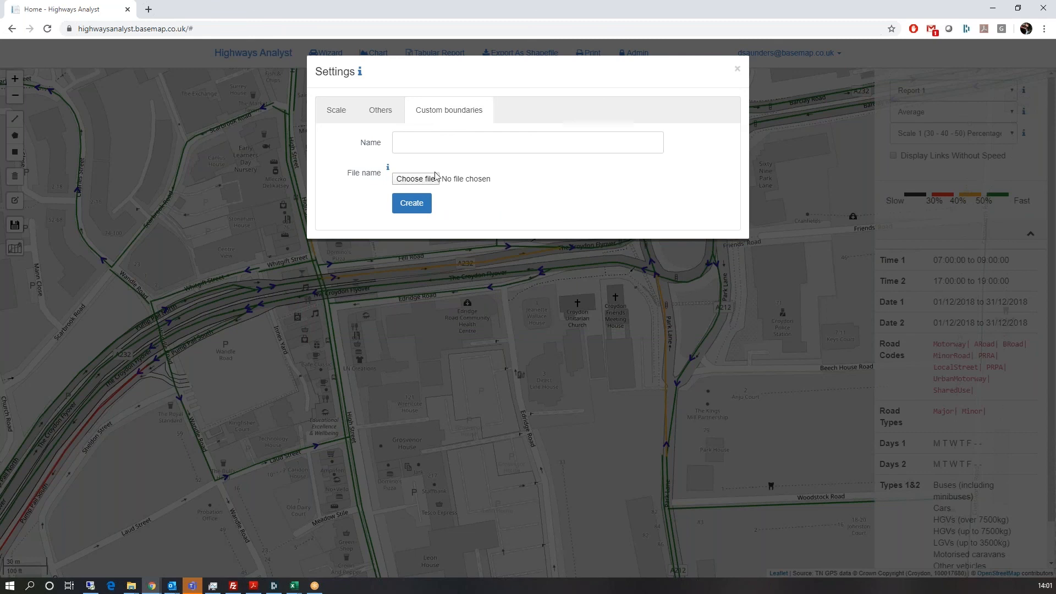
click(388, 167)
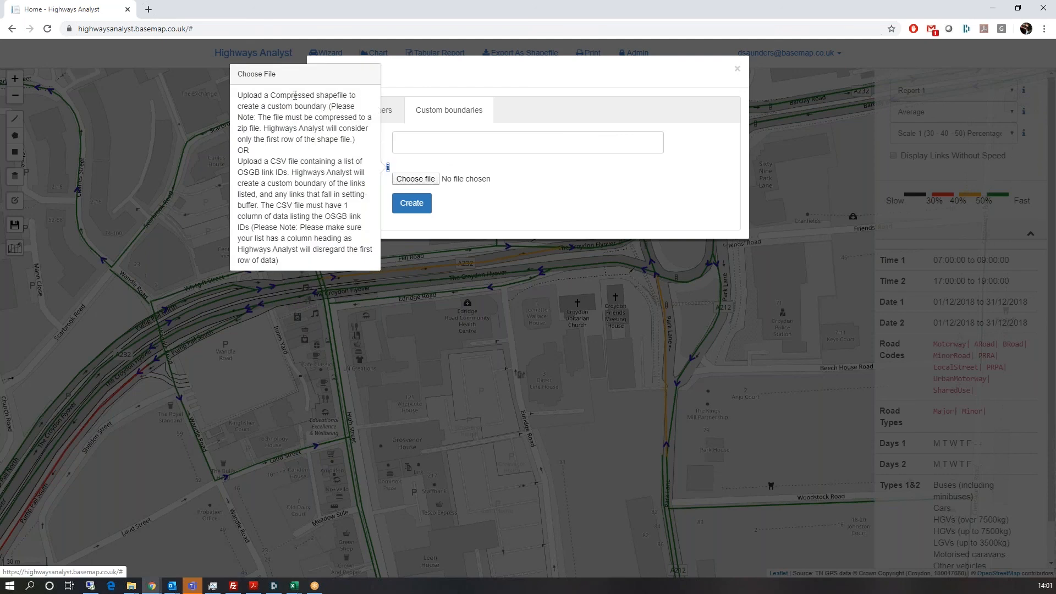
click(738, 68)
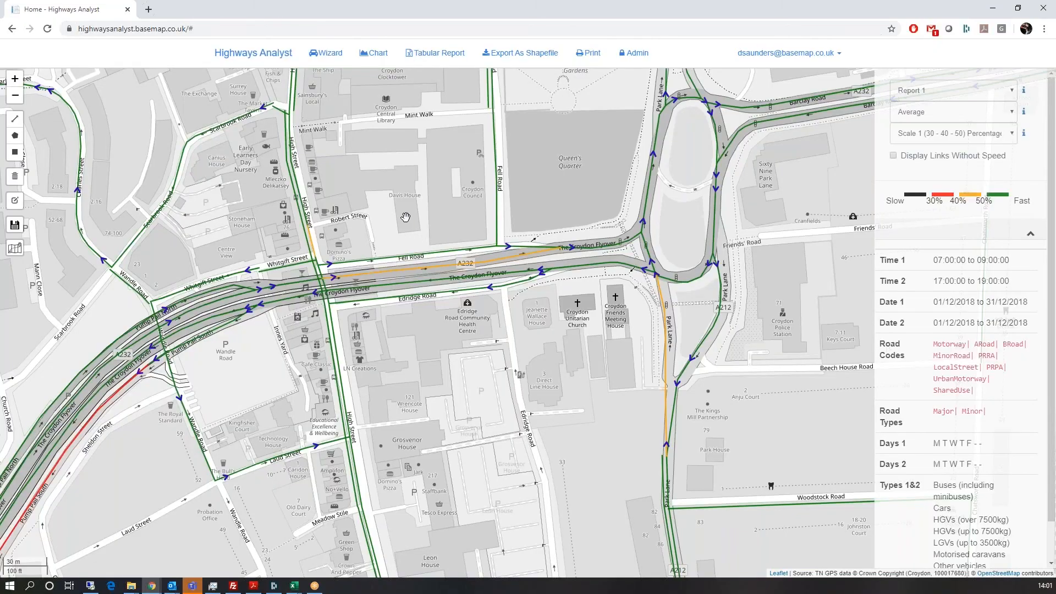
Step: Draw a selection polyline down High Street from north to south to pick its links
drag(406, 217, 520, 258)
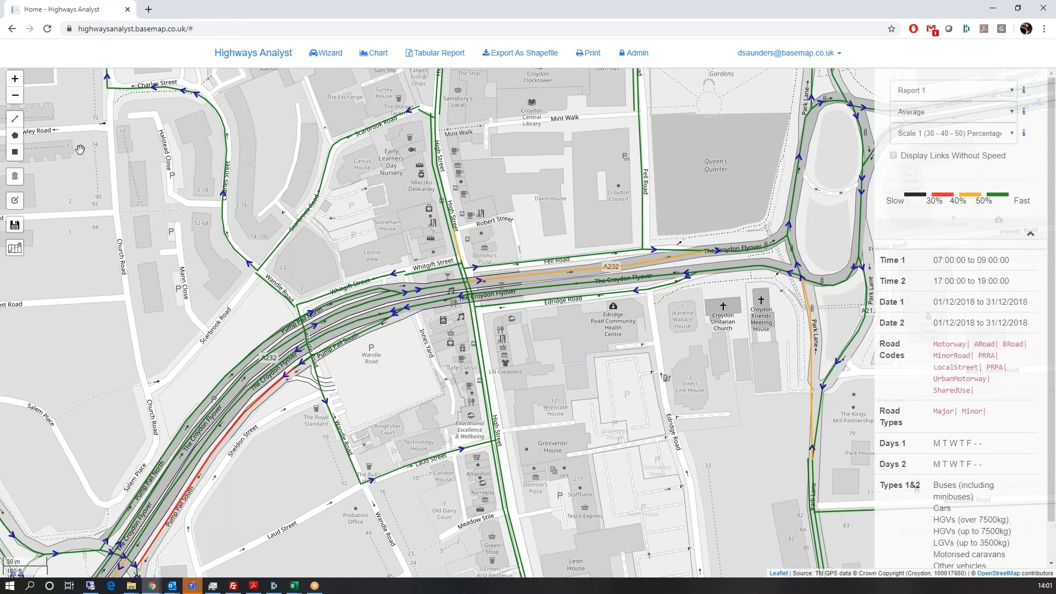
drag(497, 347, 495, 247)
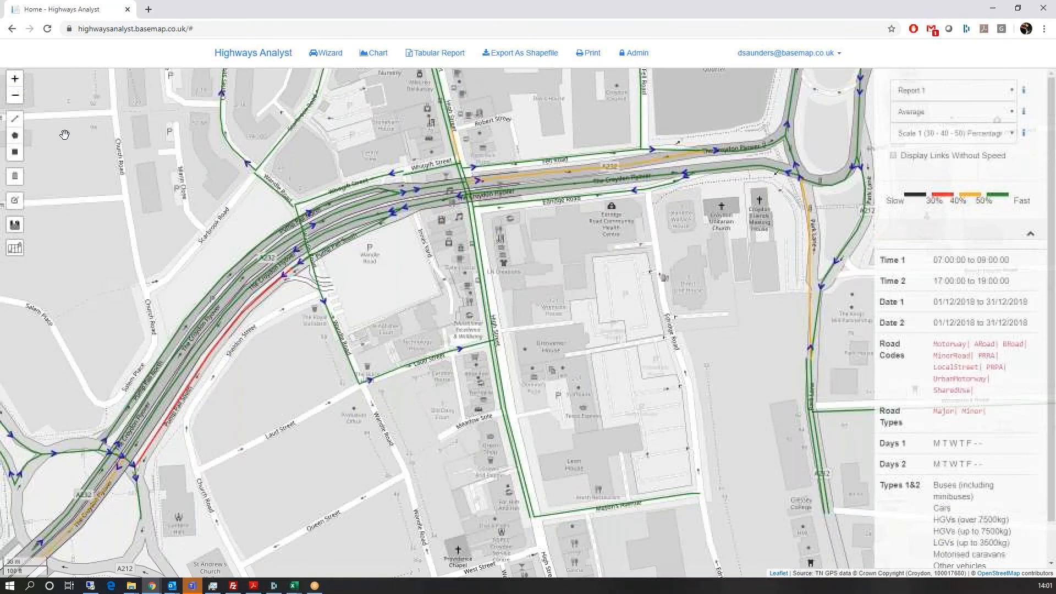
click(14, 118)
click(471, 209)
click(490, 338)
click(512, 448)
click(529, 514)
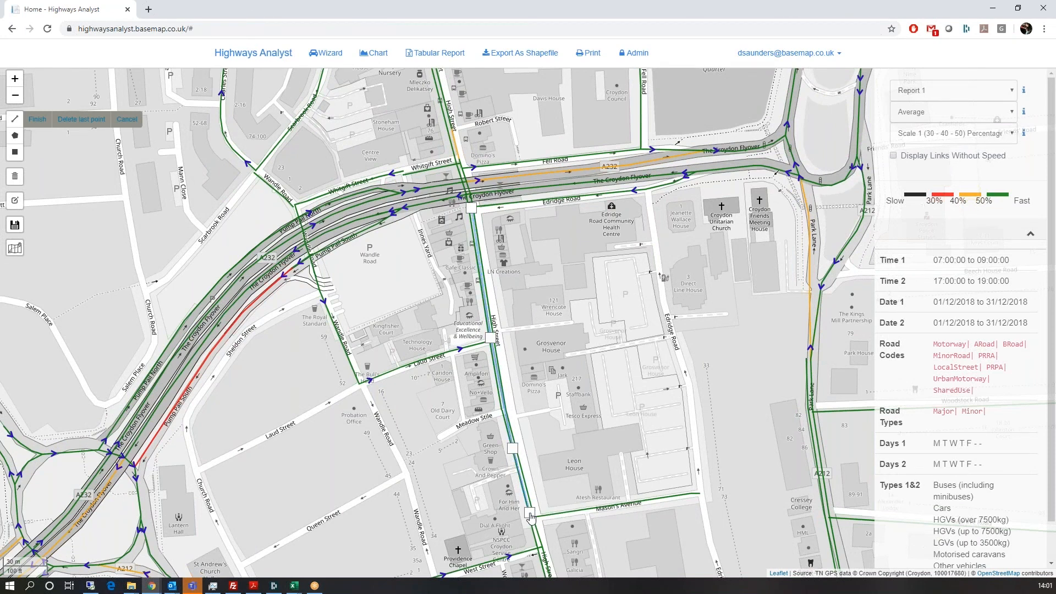
click(529, 513)
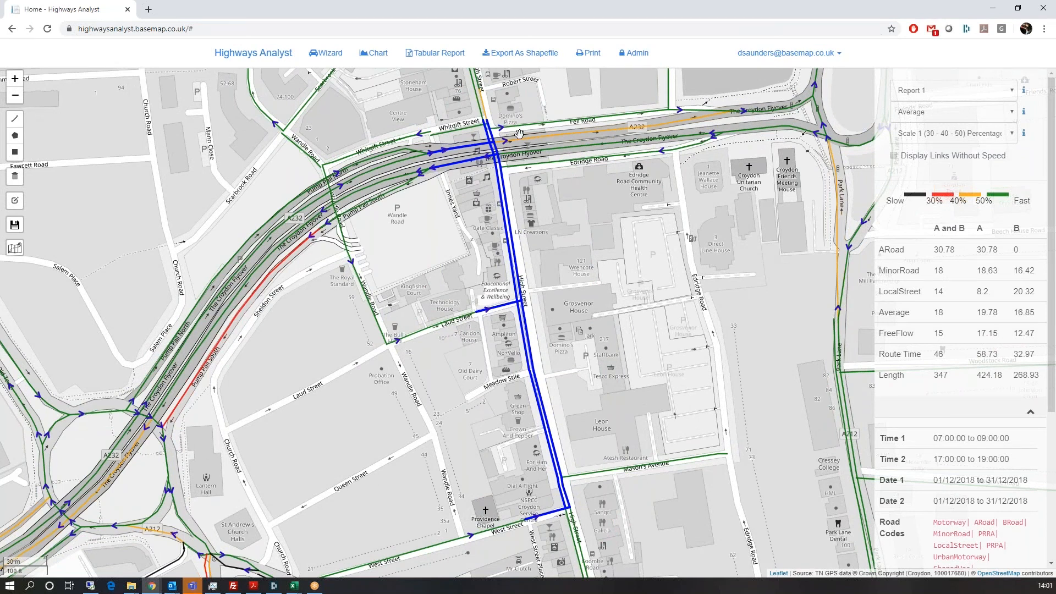
Step: Draw a seven-corner polygon around the High Street area to select the links inside
scroll(558, 193, down, 1)
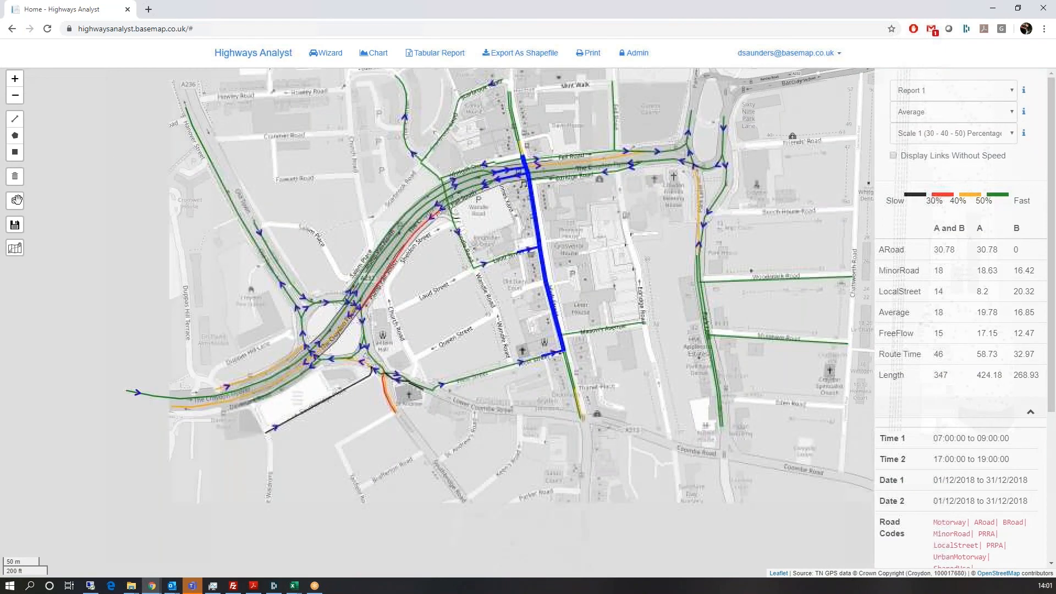
click(15, 135)
click(471, 133)
click(302, 258)
click(301, 405)
click(580, 511)
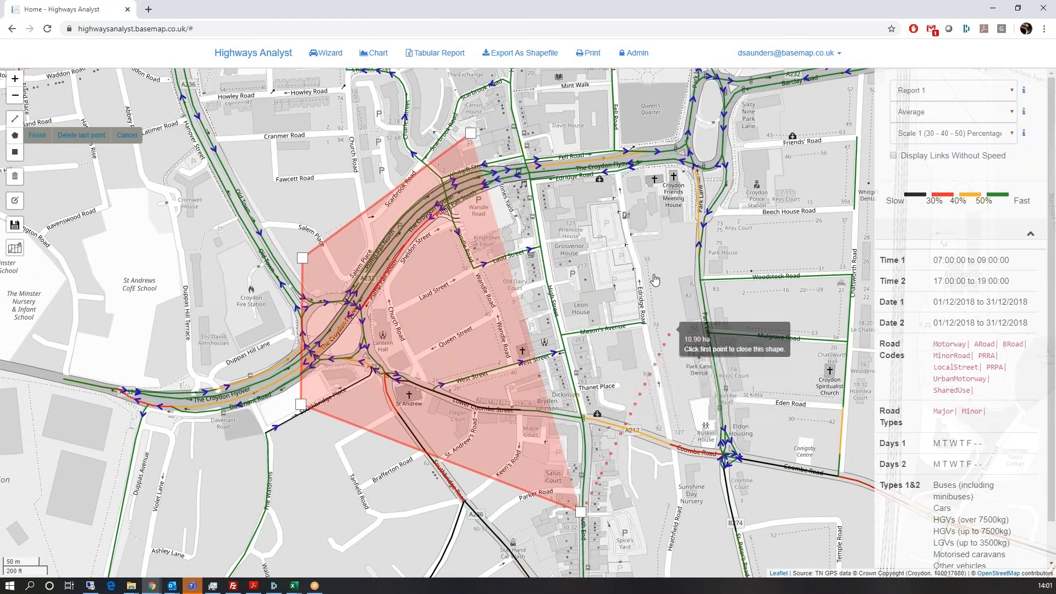
click(667, 334)
click(600, 183)
click(550, 130)
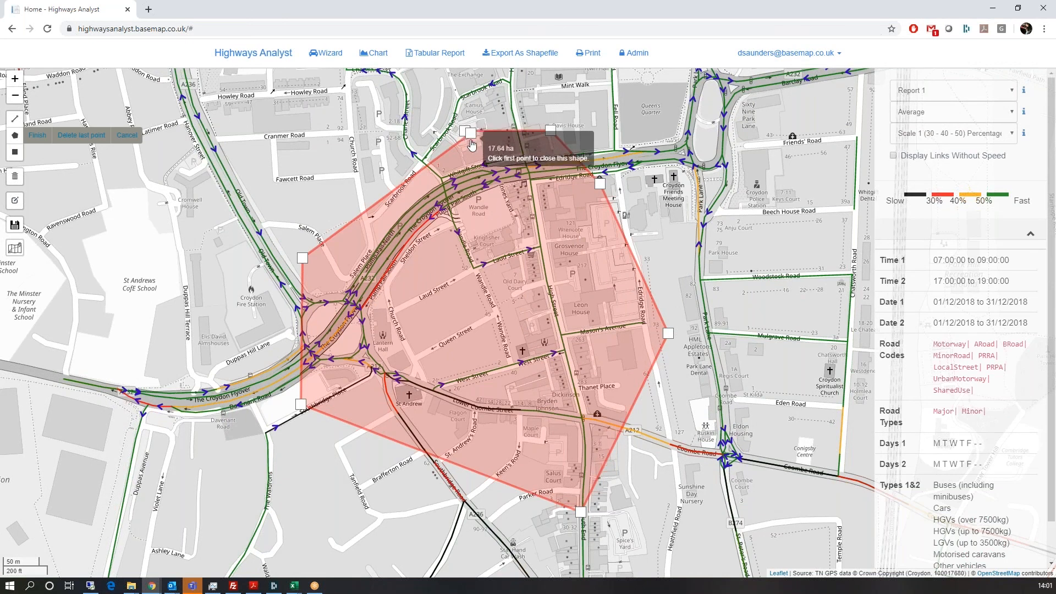
click(466, 134)
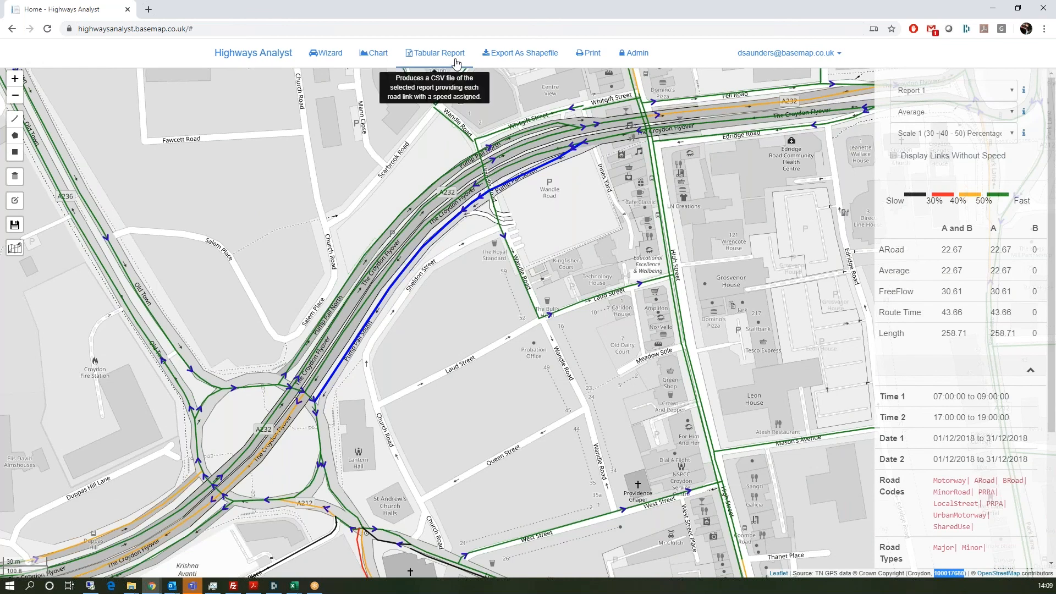
Step: Generate a tabular report with percentile 85 enabled for the selected links only
click(437, 53)
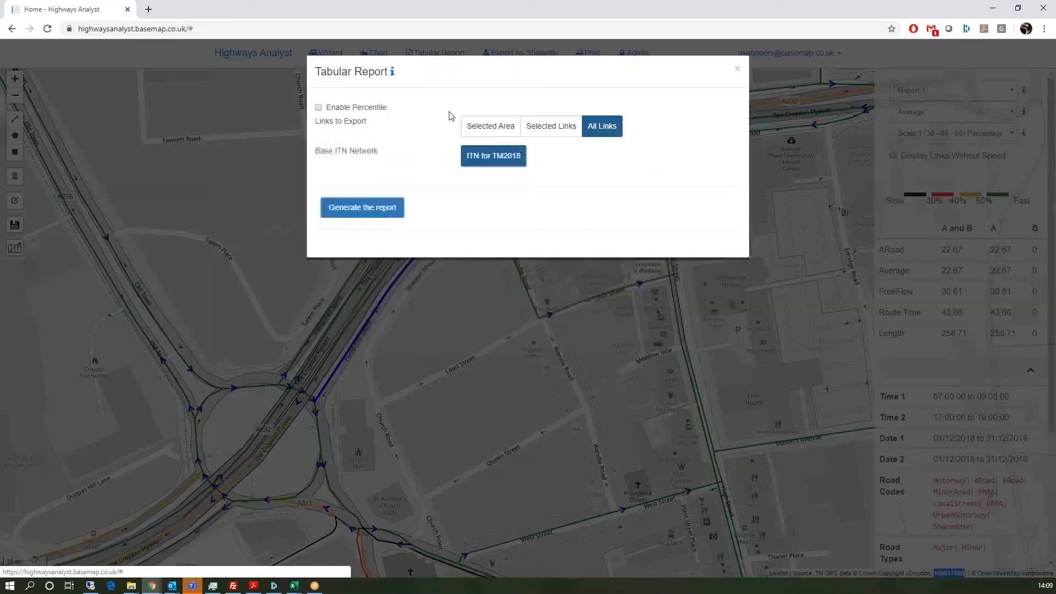
click(361, 108)
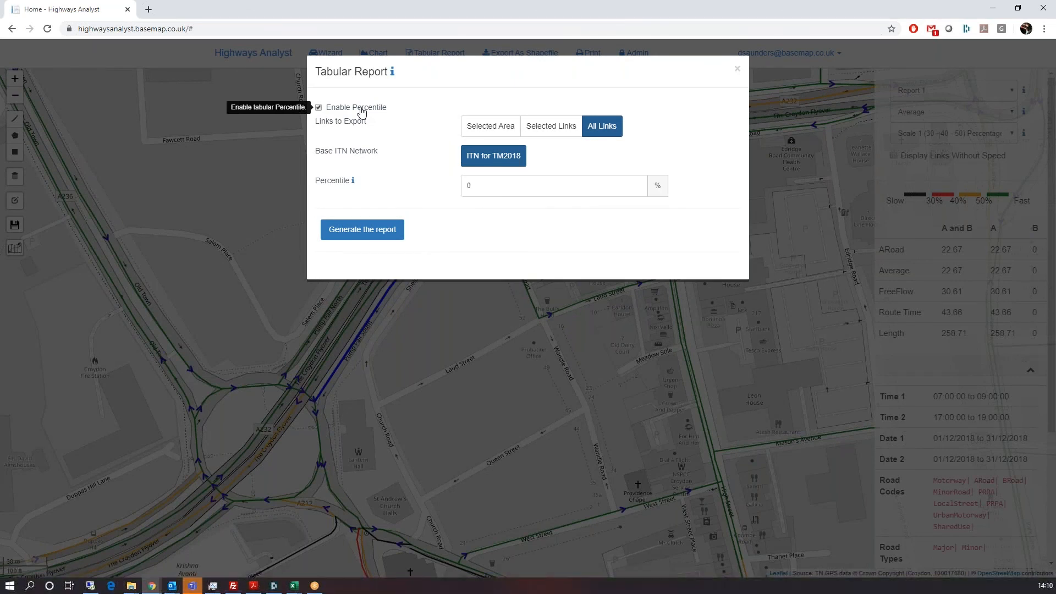
click(506, 183)
text(85)
click(567, 127)
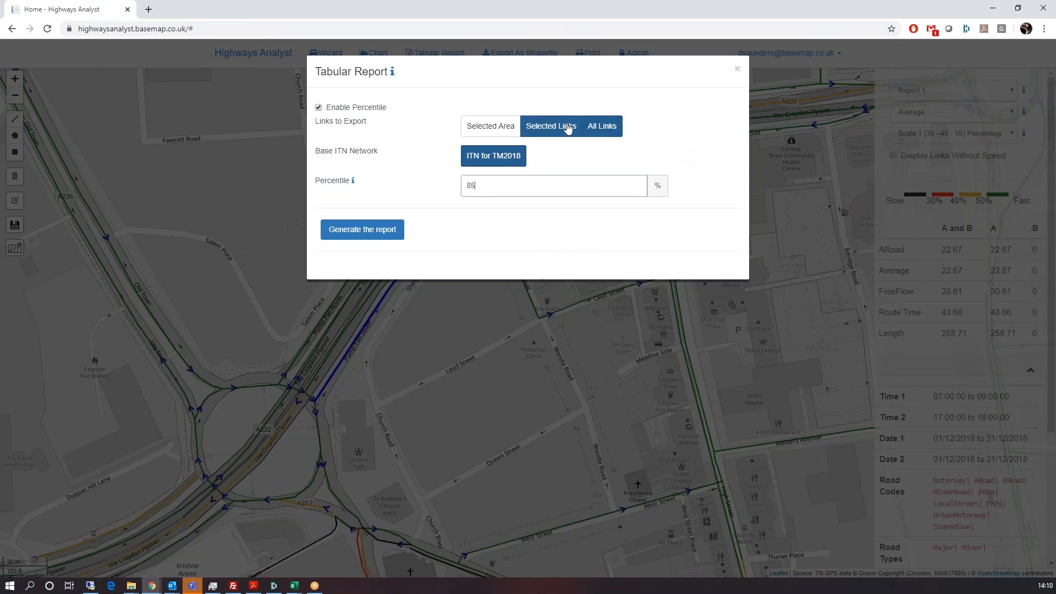
click(359, 230)
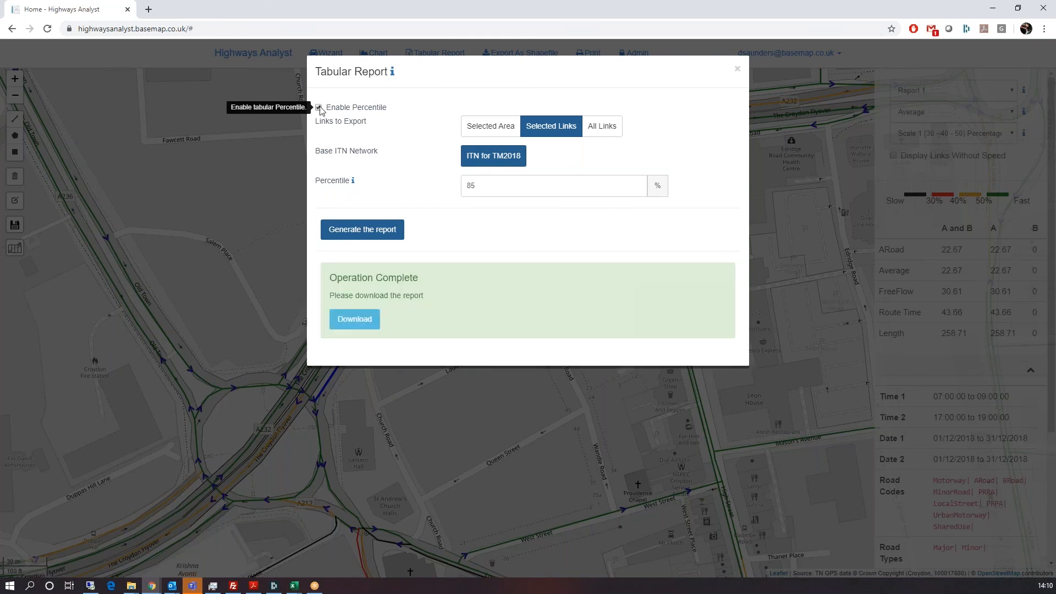
Step: Download the report and open 02042020_141019.csv maximised in Excel
click(349, 321)
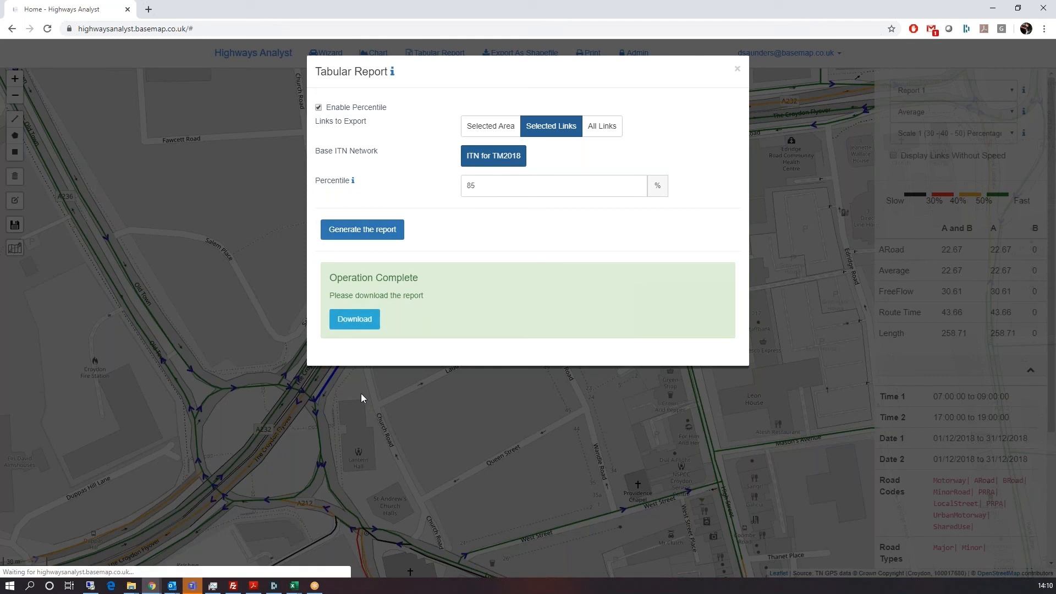
click(58, 566)
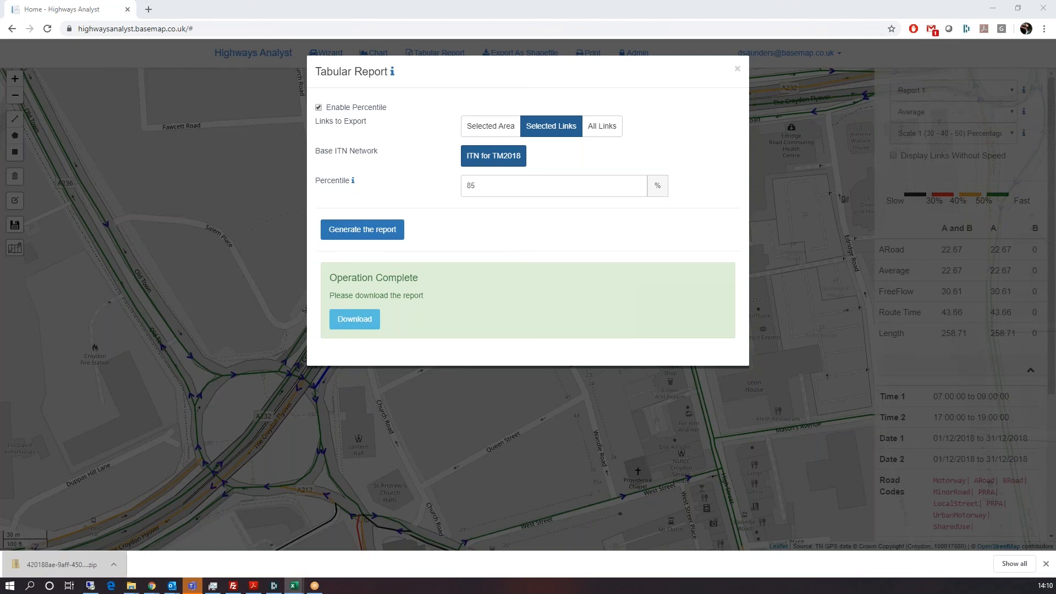
drag(0, 7, 521, 0)
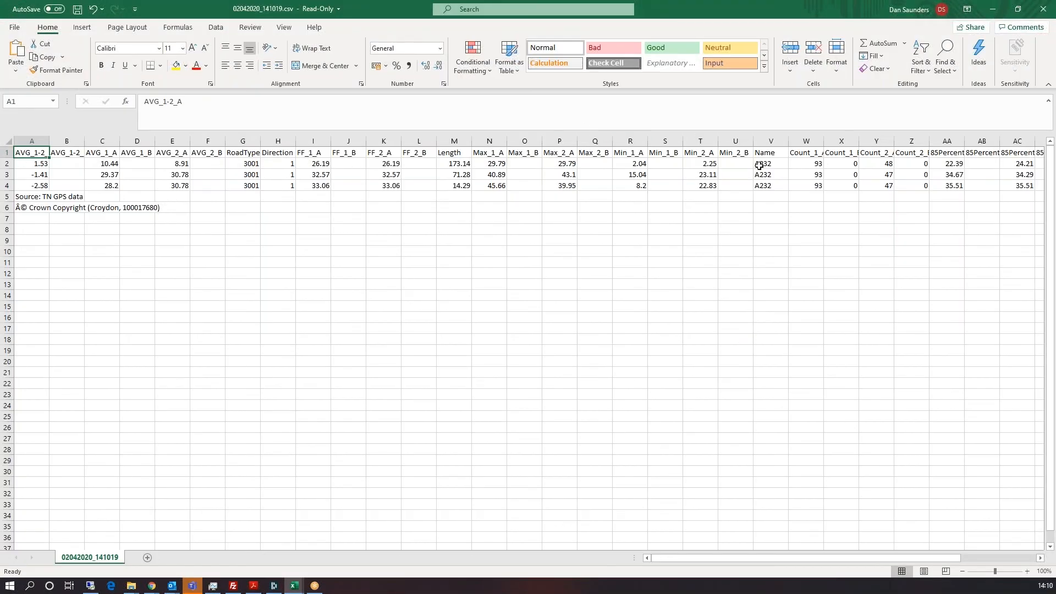
Step: Drag column AA wider and autofit column AC to show 85Percentile_1_A and 85Percentile_2_A
drag(853, 557, 997, 561)
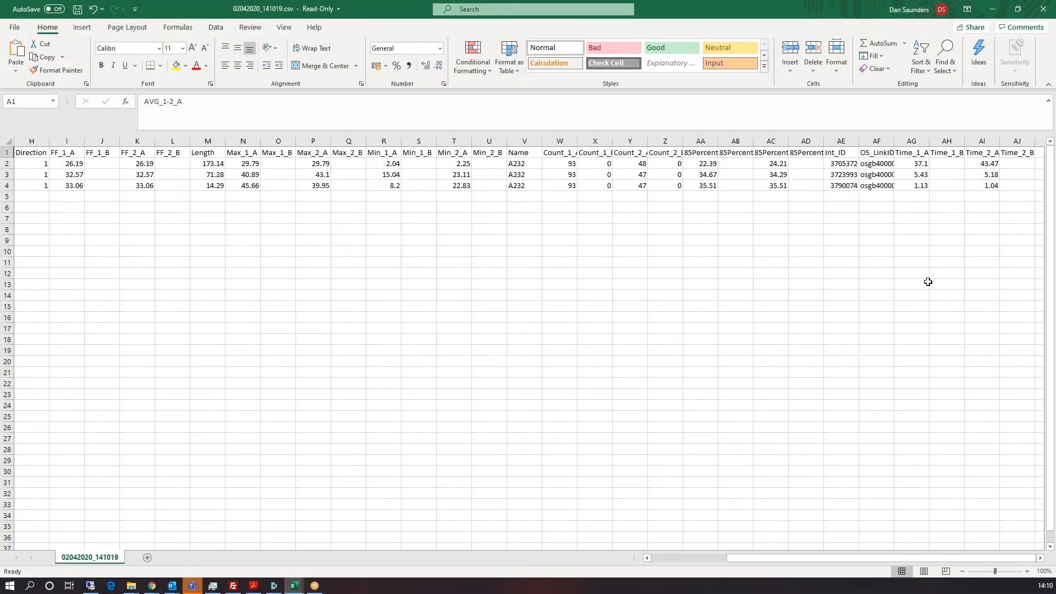
click(704, 164)
click(703, 154)
drag(718, 142, 780, 151)
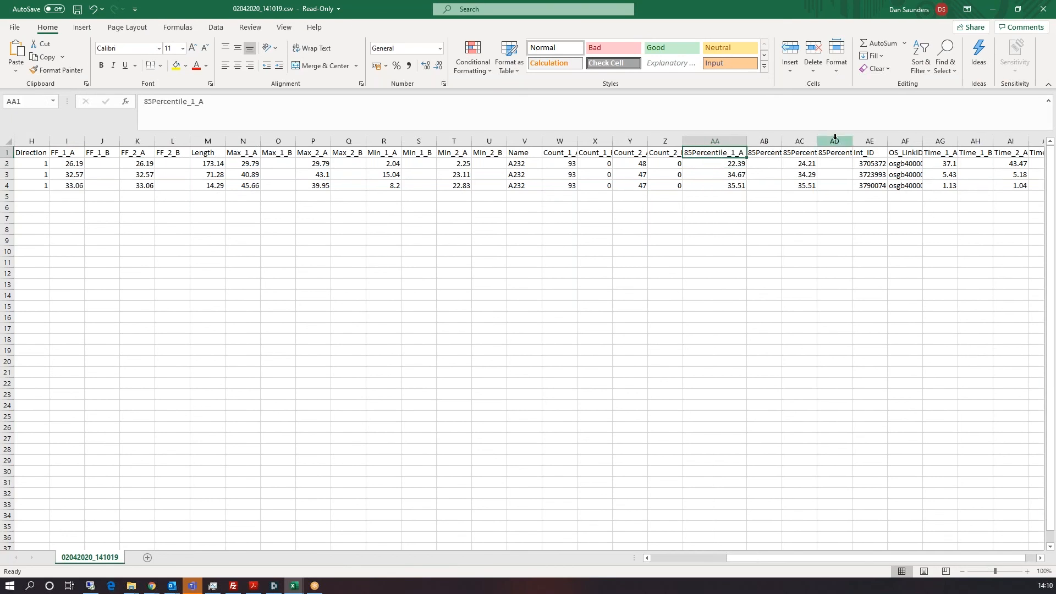
double_click(816, 141)
click(842, 228)
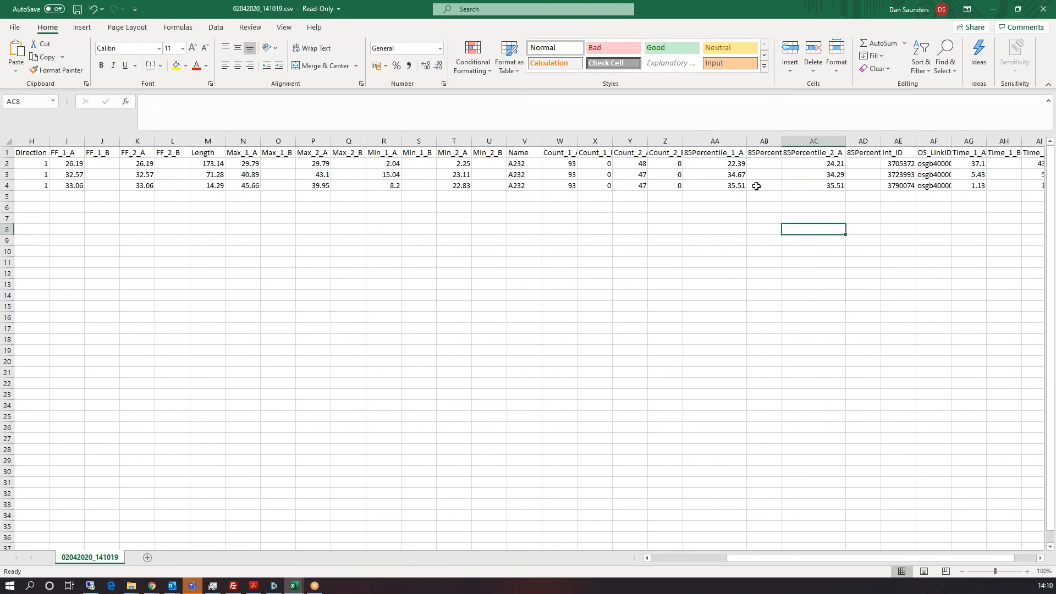